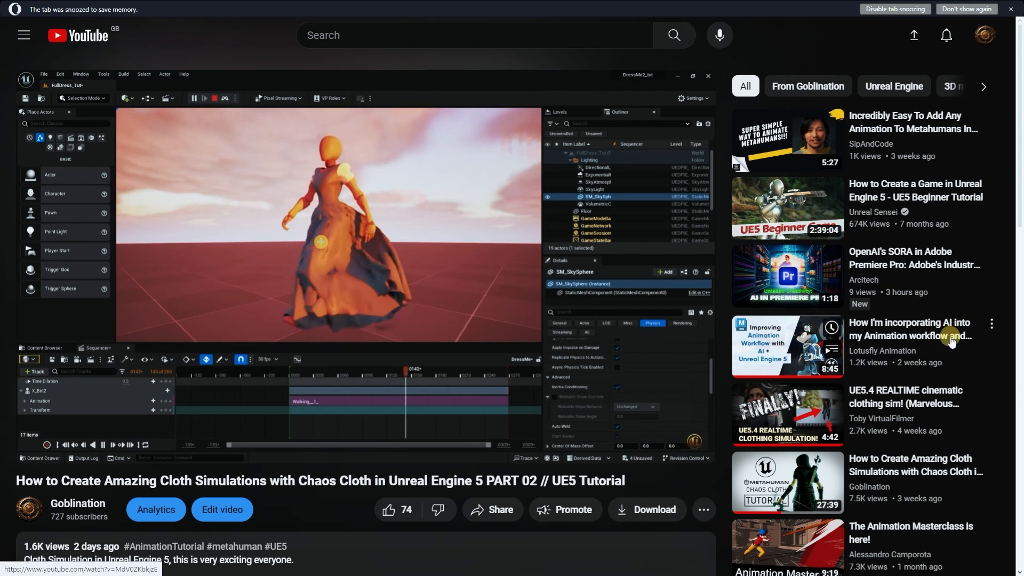
# Step: Look through the viewer comments under the Chaos Cloth PART 02 tutorial video, including the metahuman rig question
pyautogui.scroll(-3, 574, 428)
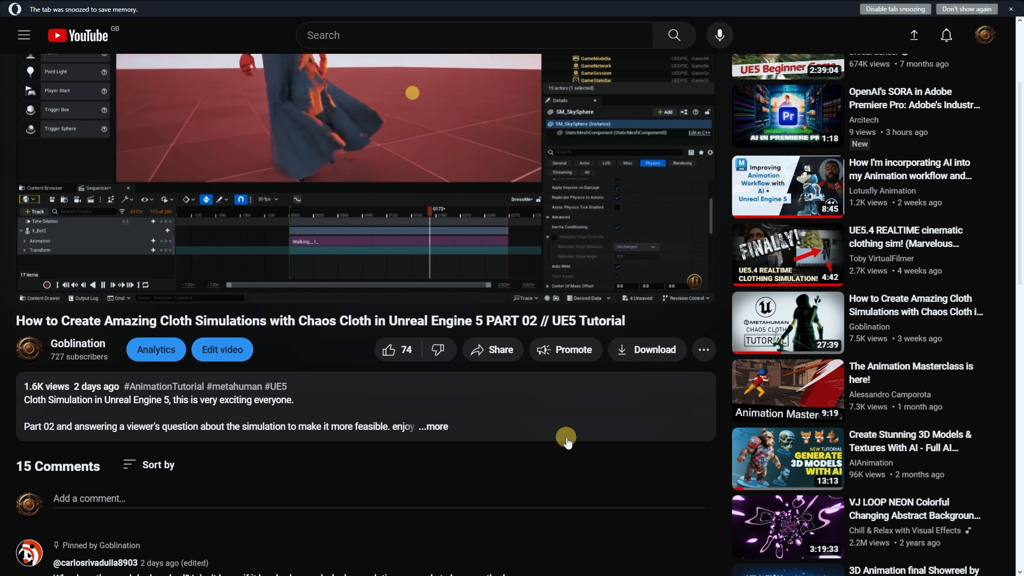
pyautogui.scroll(-8, 525, 424)
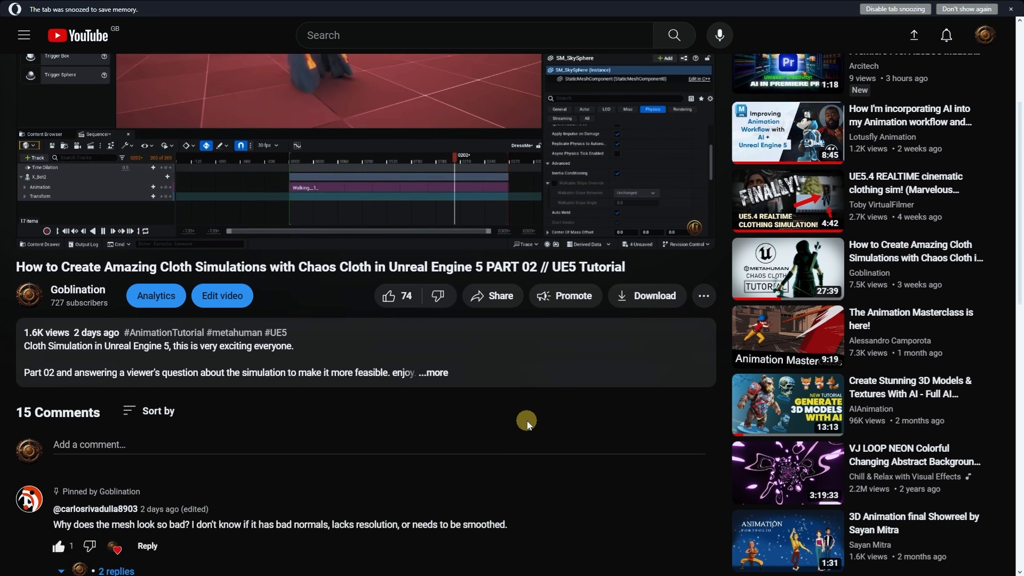
pyautogui.scroll(-4, 529, 425)
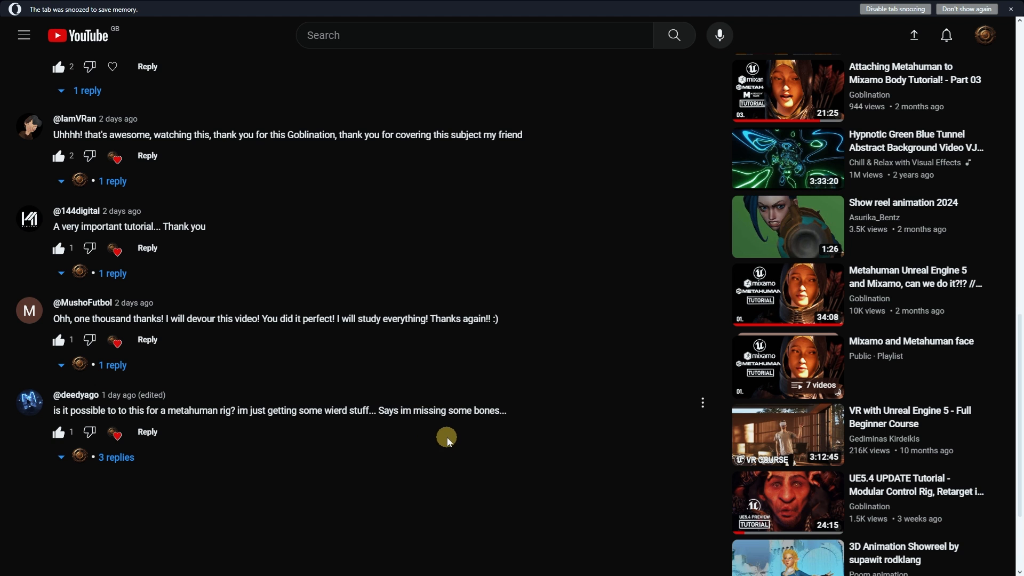
pyautogui.scroll(10, 581, 441)
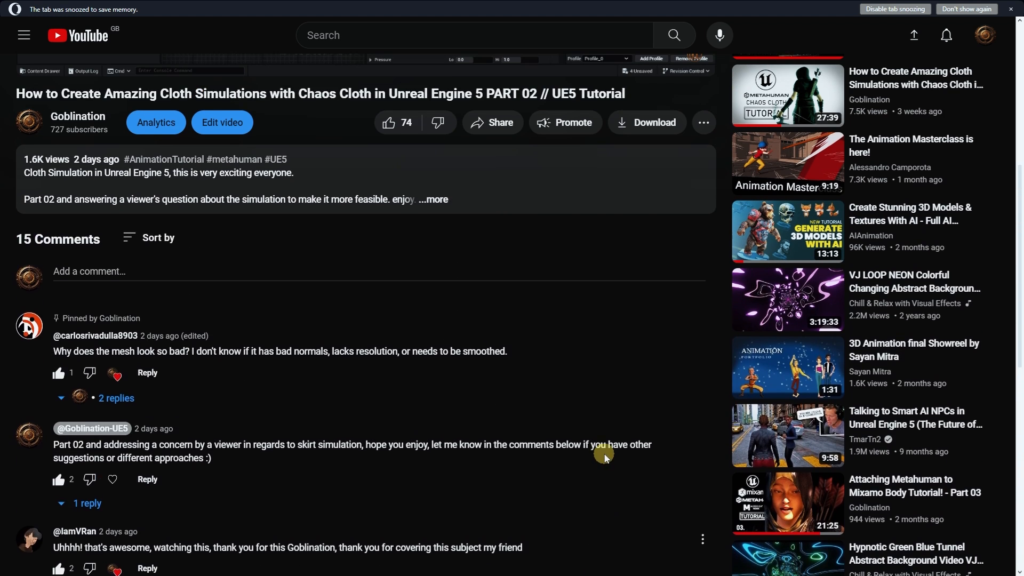
pyautogui.scroll(4, 611, 436)
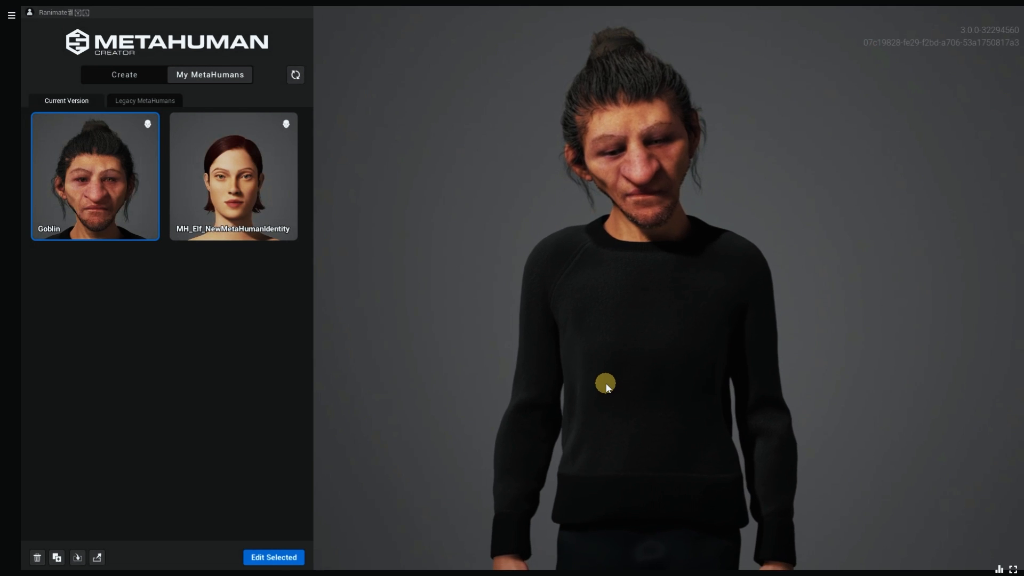
# Step: Select the MH_Elf_NewMetaHumanIdentity character and examine its face and body from several angles
pyautogui.click(220, 179)
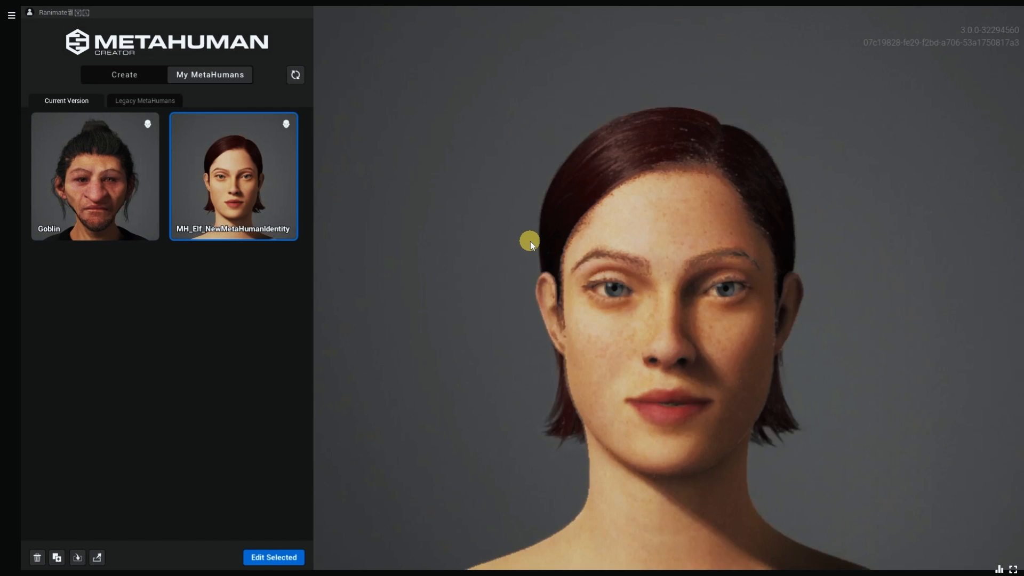
pyautogui.moveTo(580, 246); pyautogui.dragTo(558, 288)
pyautogui.scroll(-3, 561, 289)
pyautogui.scroll(-4, 561, 288)
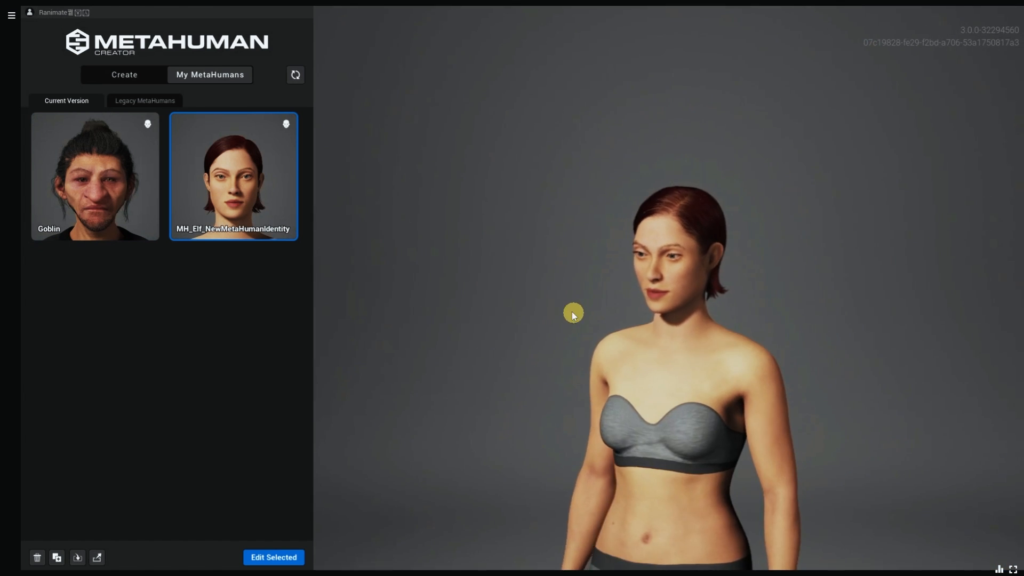
pyautogui.moveTo(571, 314); pyautogui.dragTo(528, 162, button='middle')
pyautogui.moveTo(549, 352); pyautogui.dragTo(516, 497, button='middle')
pyautogui.scroll(5, 559, 417)
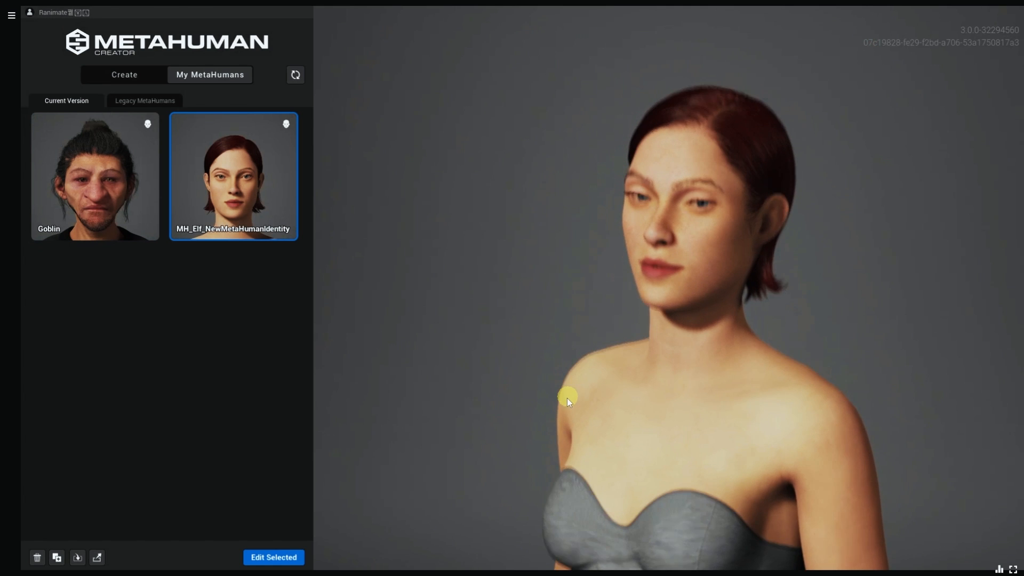
pyautogui.moveTo(561, 411); pyautogui.dragTo(544, 379)
pyautogui.scroll(3, 713, 391)
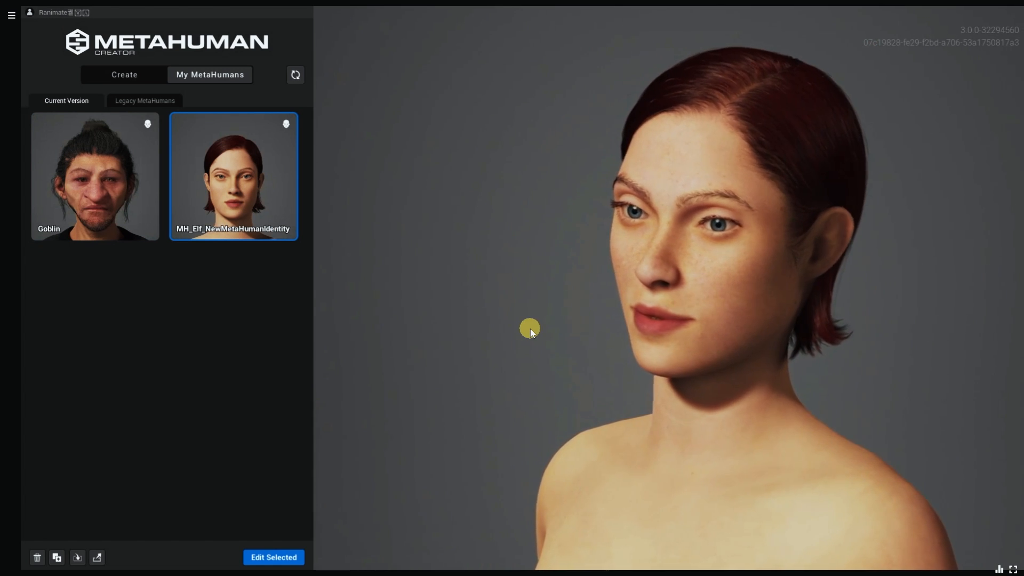
# Step: Select the Goblin MetaHuman and examine its face, clothing and full body from several angles
pyautogui.click(84, 173)
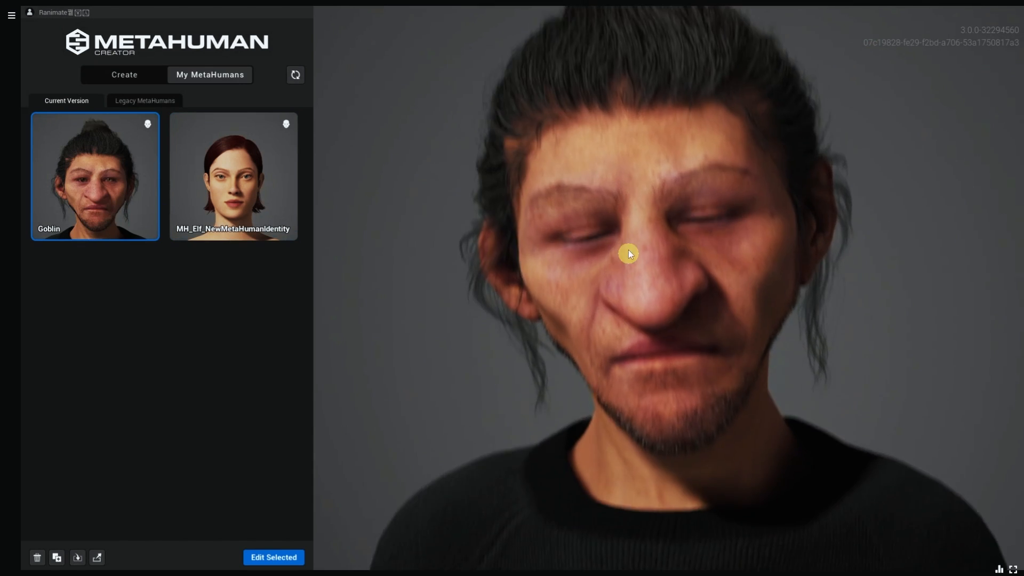
pyautogui.moveTo(628, 254); pyautogui.dragTo(656, 406, button='right')
pyautogui.moveTo(656, 405); pyautogui.dragTo(599, 265, button='middle')
pyautogui.moveTo(600, 263); pyautogui.dragTo(612, 309)
pyautogui.moveTo(611, 306); pyautogui.dragTo(614, 478, button='middle')
pyautogui.moveTo(614, 478); pyautogui.dragTo(649, 398, button='right')
pyautogui.moveTo(649, 398); pyautogui.dragTo(743, 403)
pyautogui.moveTo(743, 403); pyautogui.dragTo(739, 372, button='right')
pyautogui.moveTo(703, 367); pyautogui.dragTo(678, 415, button='middle')
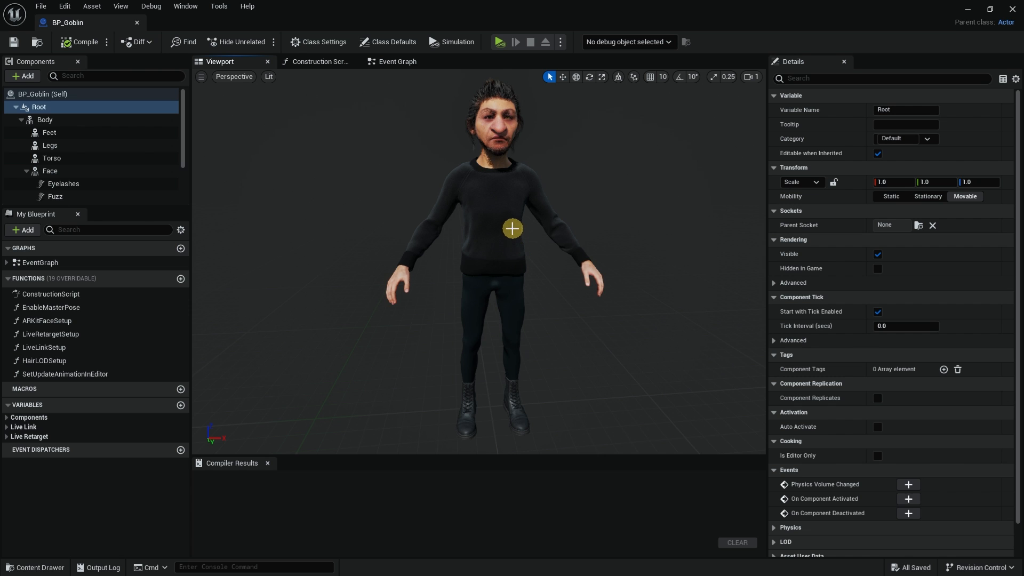
# Step: Locate the BP_Goblin blueprint in the MetaHumans/Goblin folder using Content Browser 2, and close the browser
pyautogui.moveTo(513, 228); pyautogui.dragTo(499, 274)
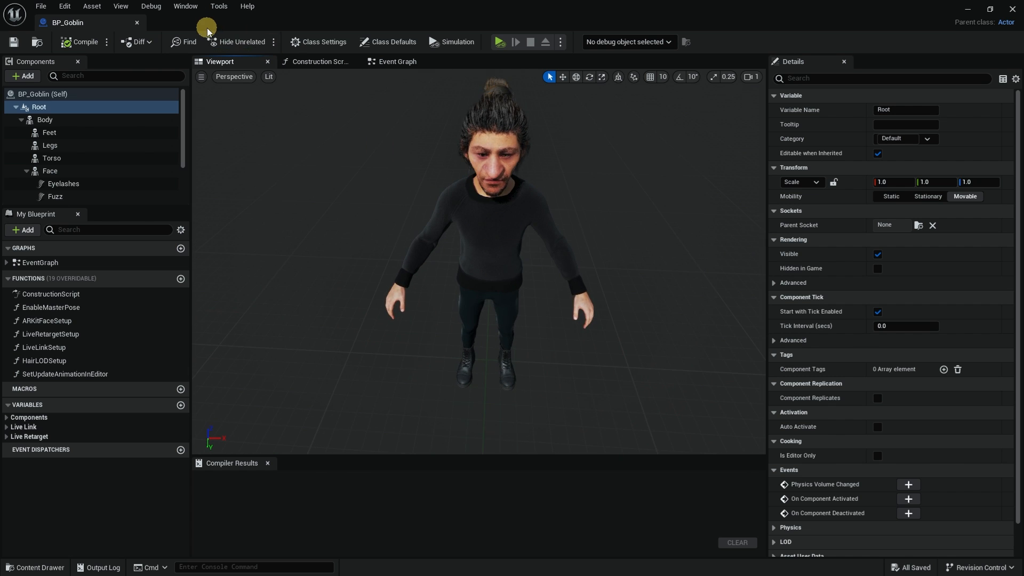
pyautogui.click(186, 7)
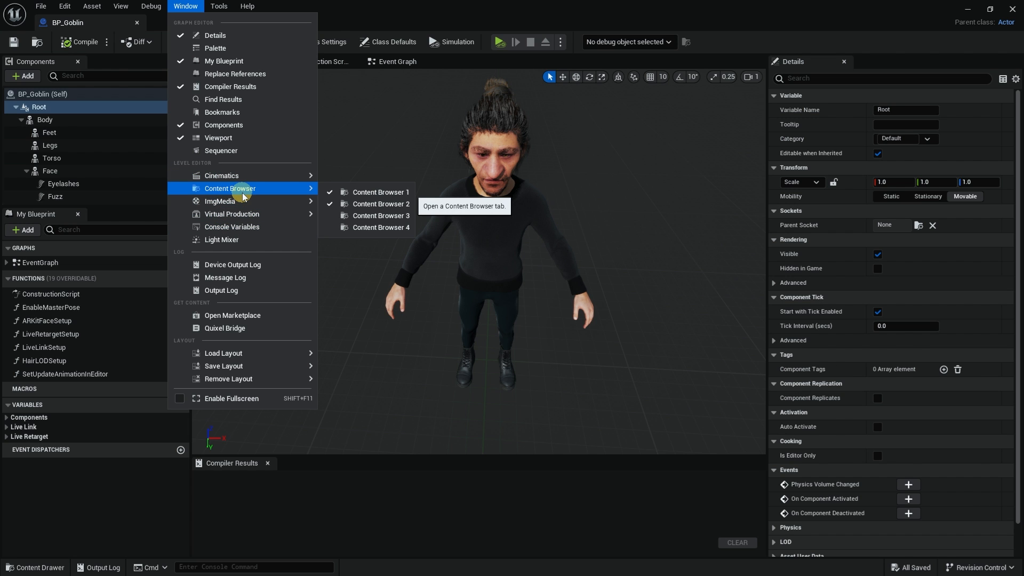
pyautogui.click(383, 204)
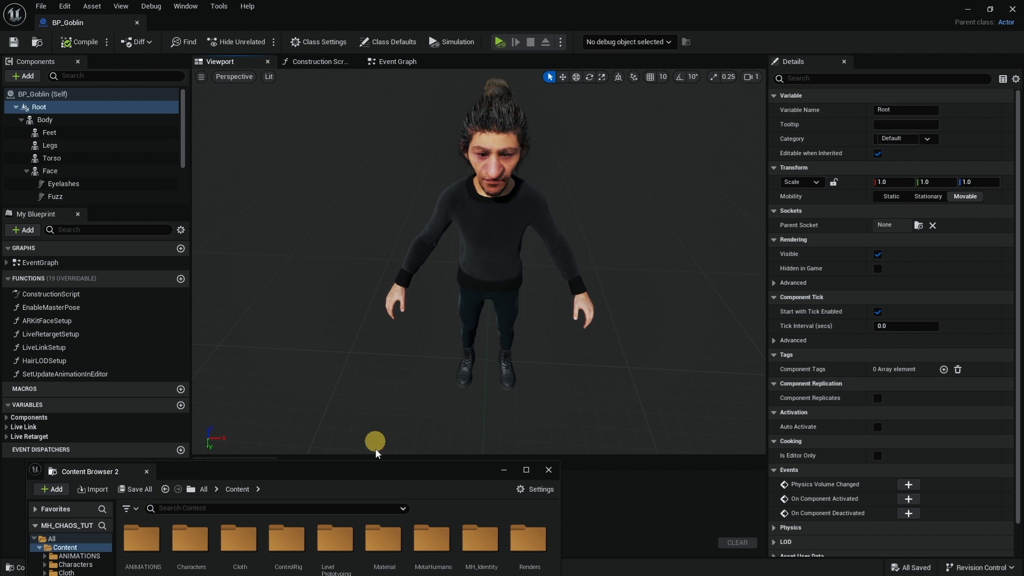
pyautogui.moveTo(386, 475); pyautogui.dragTo(445, 207)
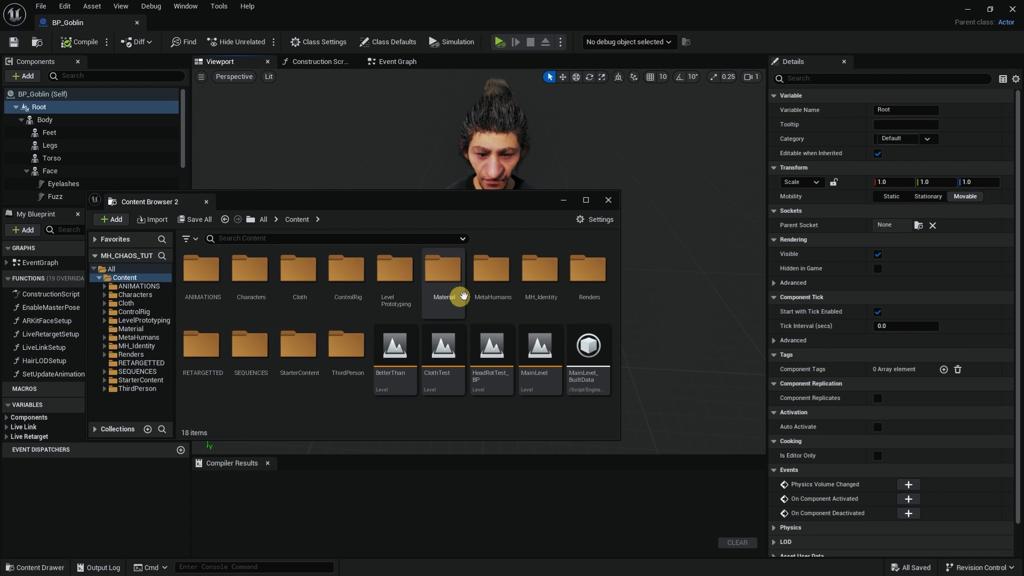
pyautogui.doubleClick(493, 280)
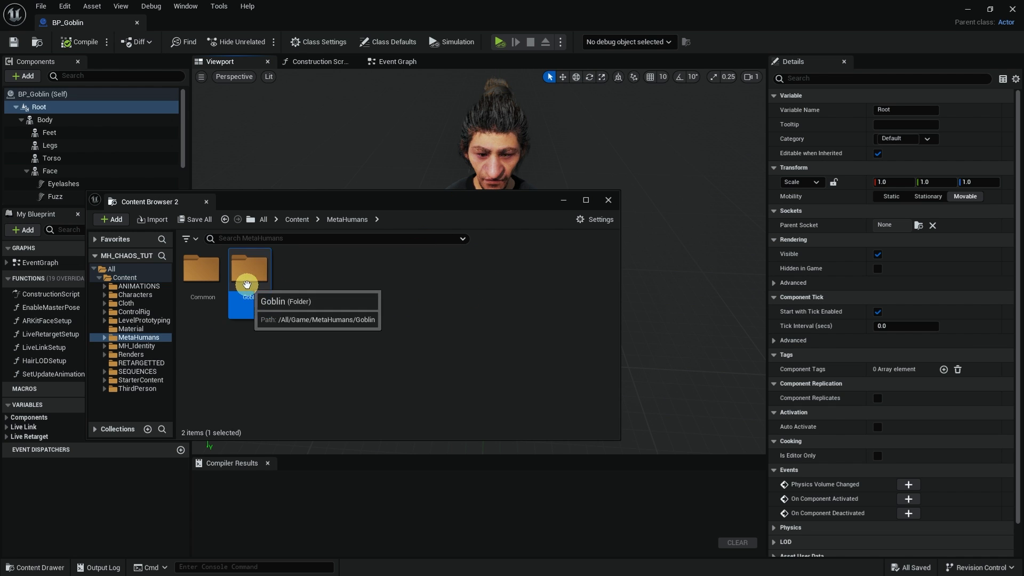
pyautogui.doubleClick(247, 282)
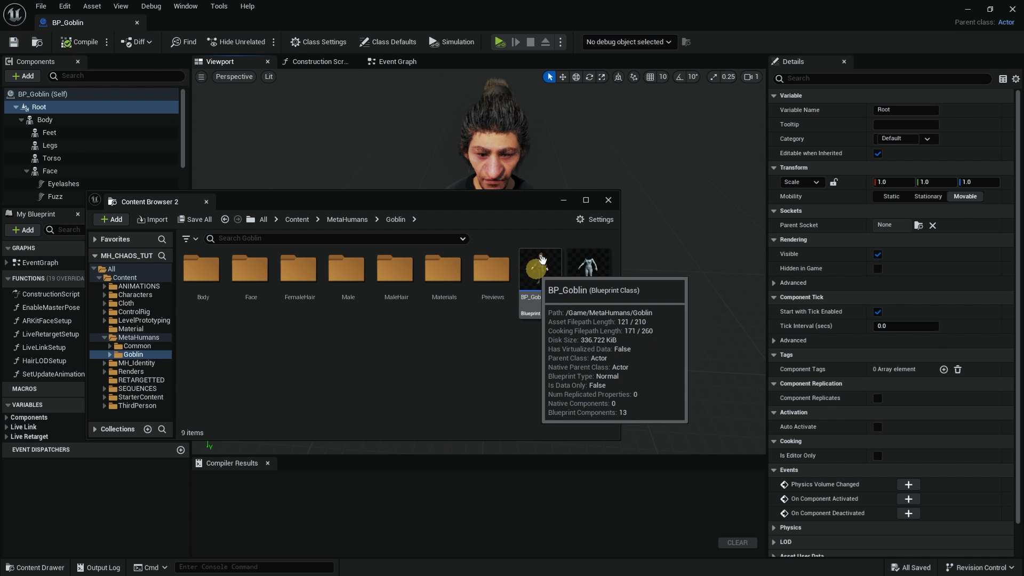
pyautogui.click(607, 201)
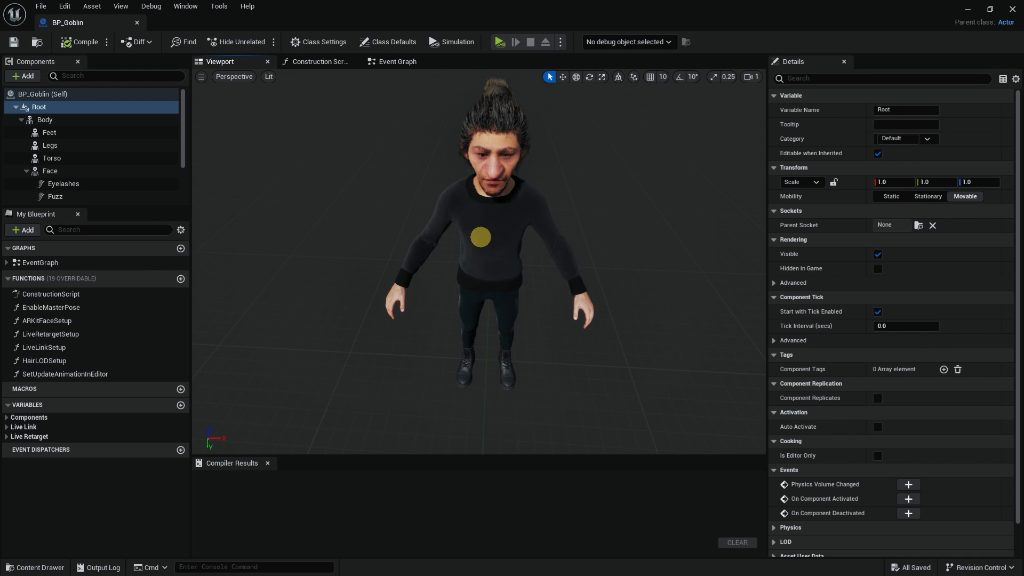
# Step: Inspect the separate parts of the Goblin blueprint by selecting its hands, face, torso, legs and feet in turn
pyautogui.moveTo(480, 237)
pyautogui.keyDown('alt'); pyautogui.mouseDown()
pyautogui.moveTo(448, 220)
pyautogui.moveTo(478, 238)
pyautogui.mouseUp(); pyautogui.keyUp('alt')
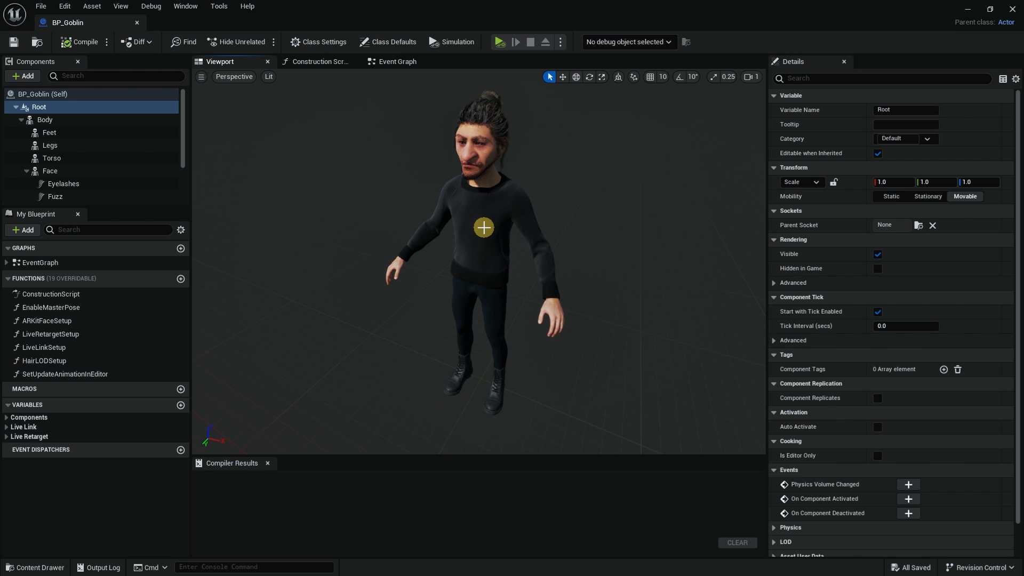
pyautogui.moveTo(538, 273)
pyautogui.keyDown('alt'); pyautogui.mouseDown()
pyautogui.moveTo(553, 258)
pyautogui.moveTo(536, 251)
pyautogui.moveTo(447, 258)
pyautogui.moveTo(543, 287)
pyautogui.mouseUp(); pyautogui.keyUp('alt')
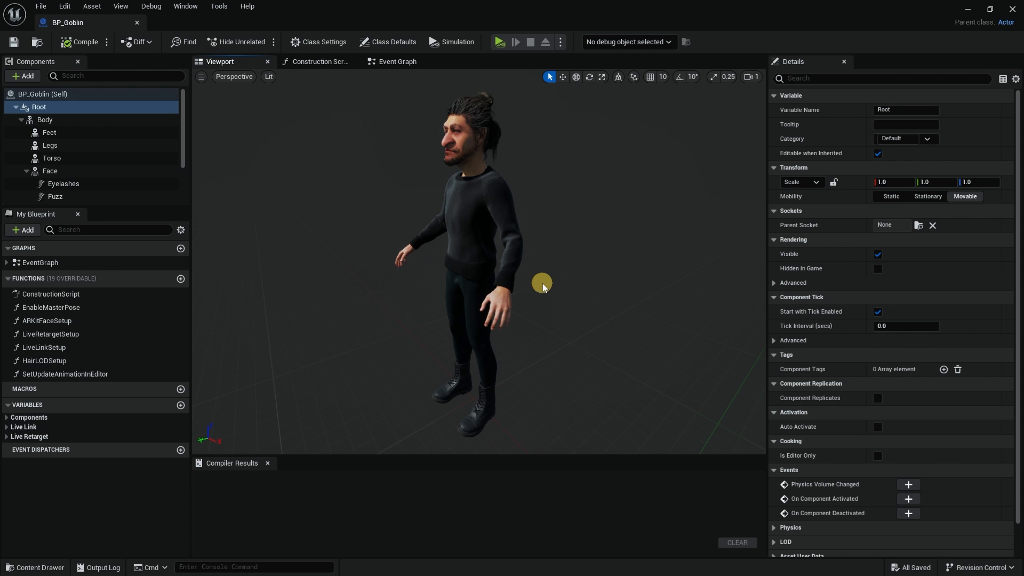
pyautogui.keyDown('alt'); pyautogui.moveTo(542, 289); pyautogui.dragTo(544, 294); pyautogui.keyUp('alt')
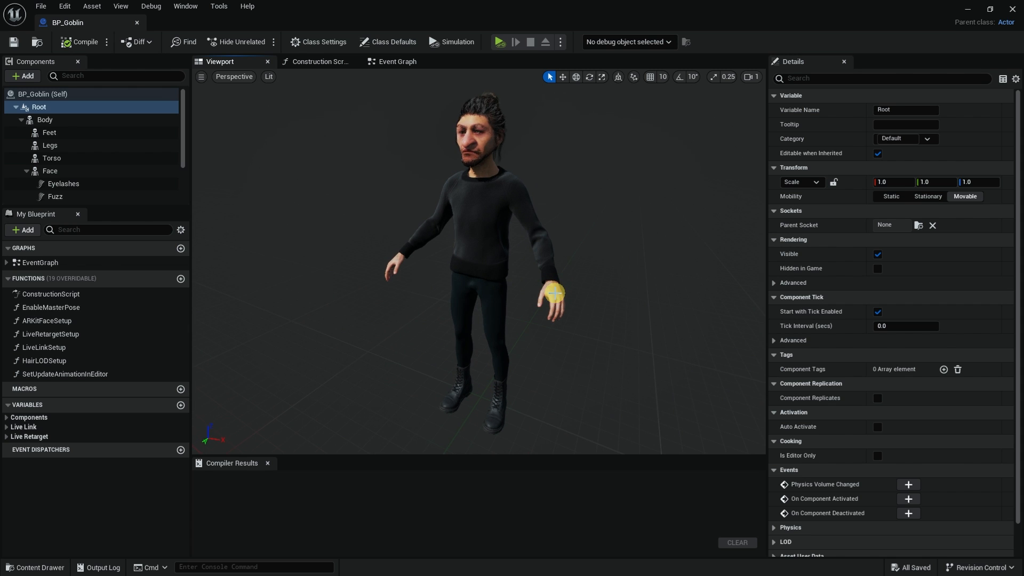
pyautogui.click(555, 293)
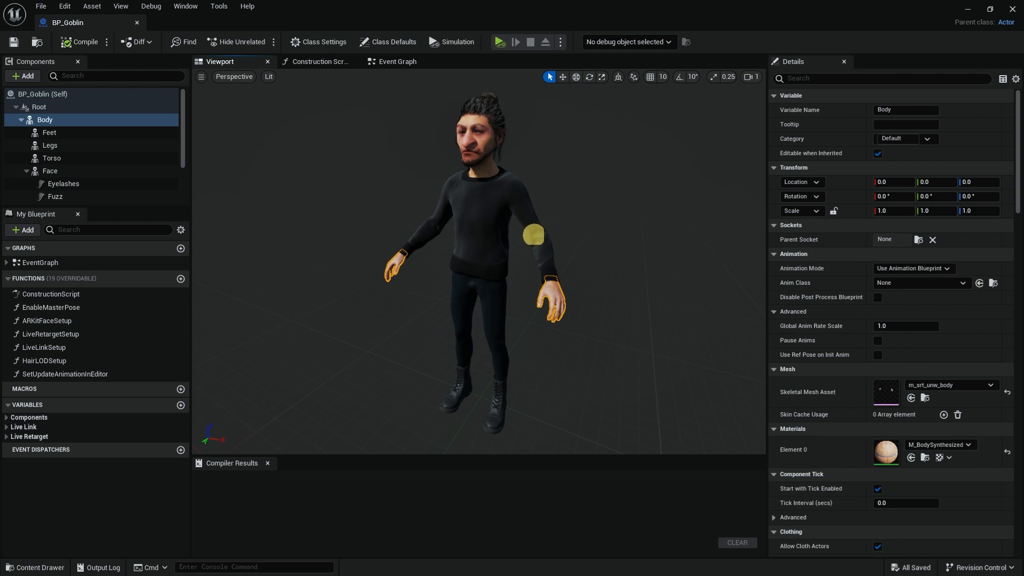
pyautogui.click(497, 179)
pyautogui.click(483, 198)
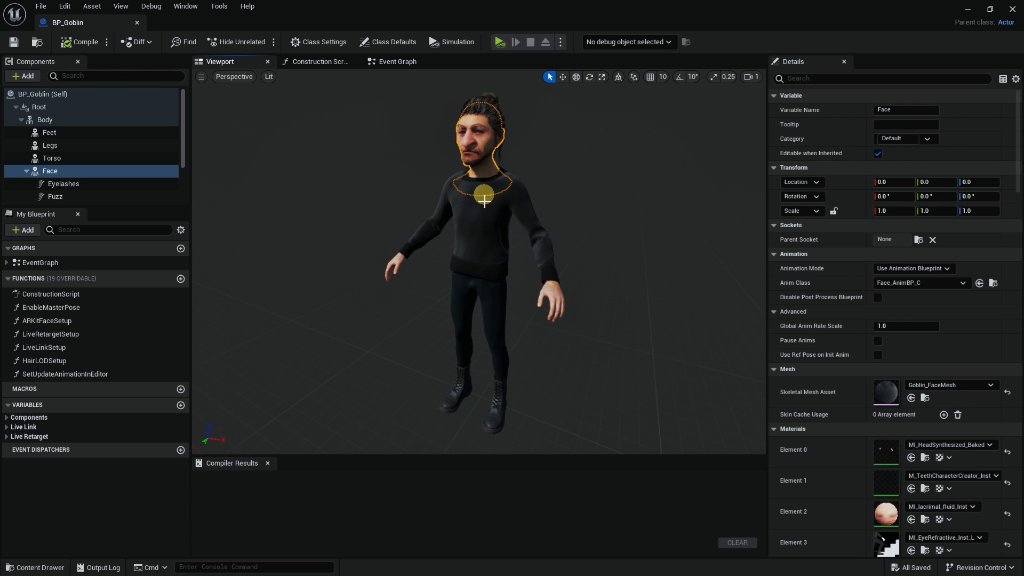
pyautogui.click(490, 329)
pyautogui.click(502, 401)
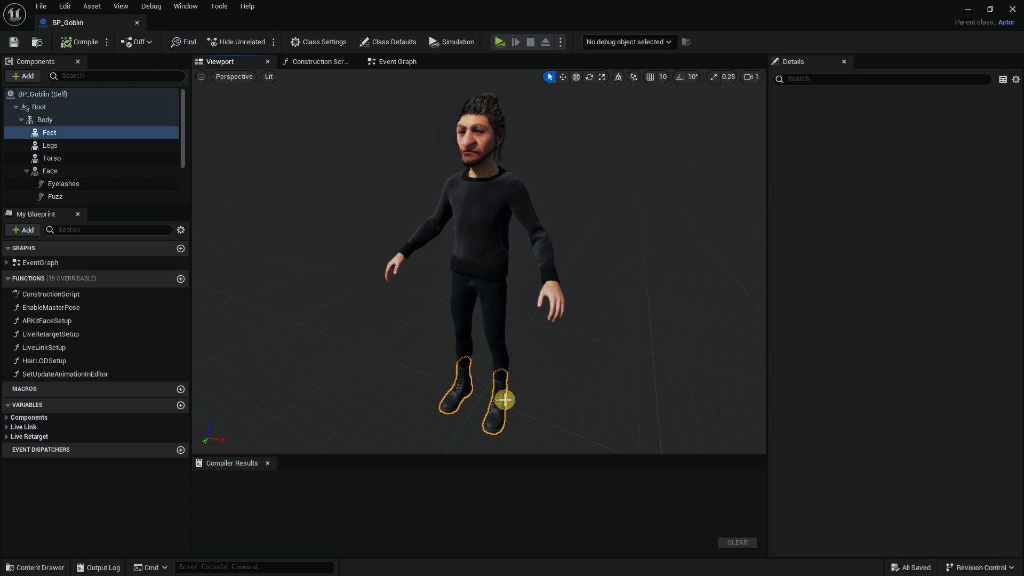
pyautogui.click(487, 249)
# Step: Open the Body component's skeletal mesh m_srt_unw_body, set its bone drawing to None and select the hands mesh
pyautogui.click(551, 306)
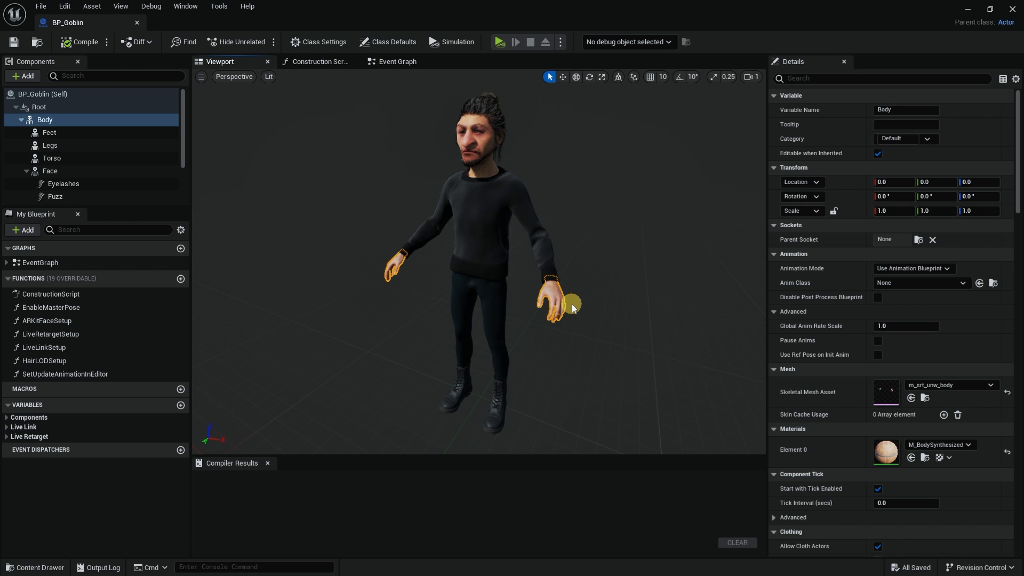
pyautogui.doubleClick(880, 395)
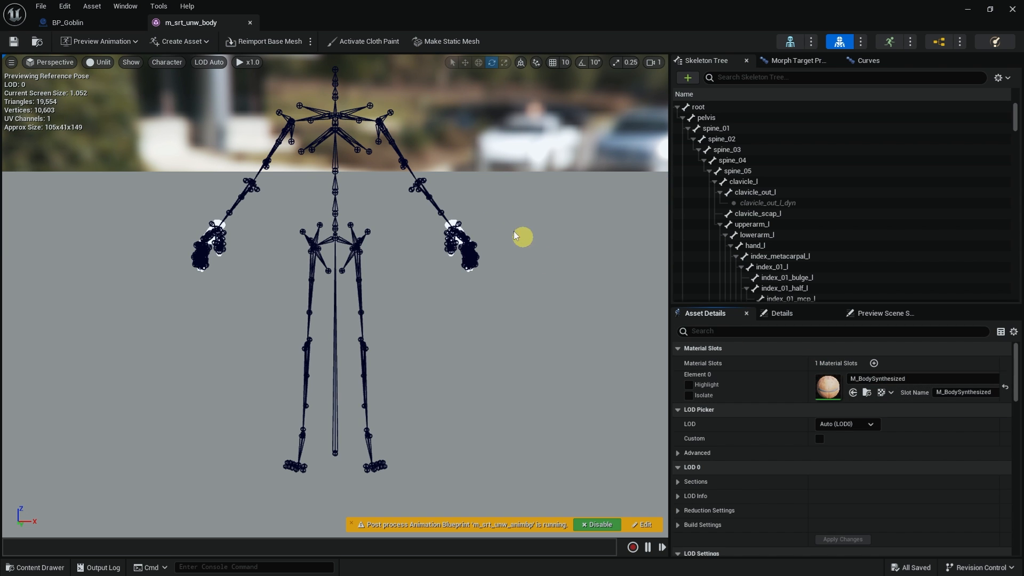
pyautogui.keyDown('alt'); pyautogui.moveTo(470, 213); pyautogui.dragTo(517, 173); pyautogui.keyUp('alt')
pyautogui.scroll(5, 505, 235)
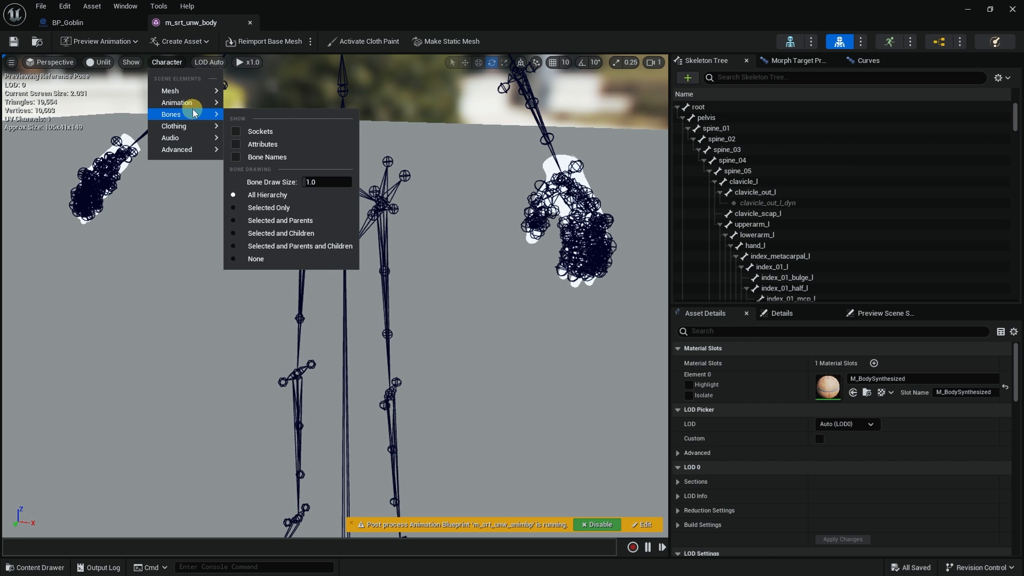
pyautogui.moveTo(196, 118)
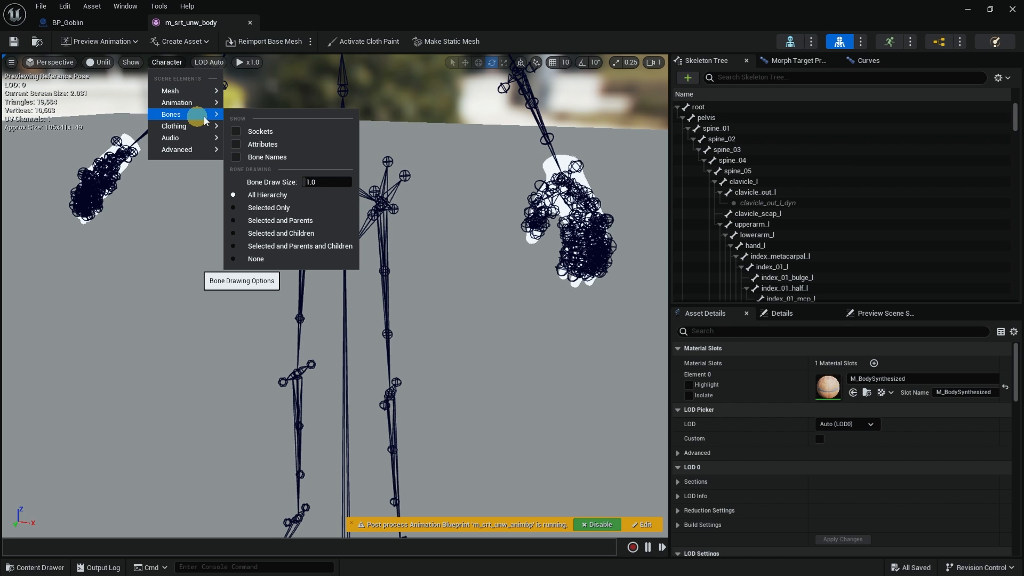
pyautogui.click(282, 257)
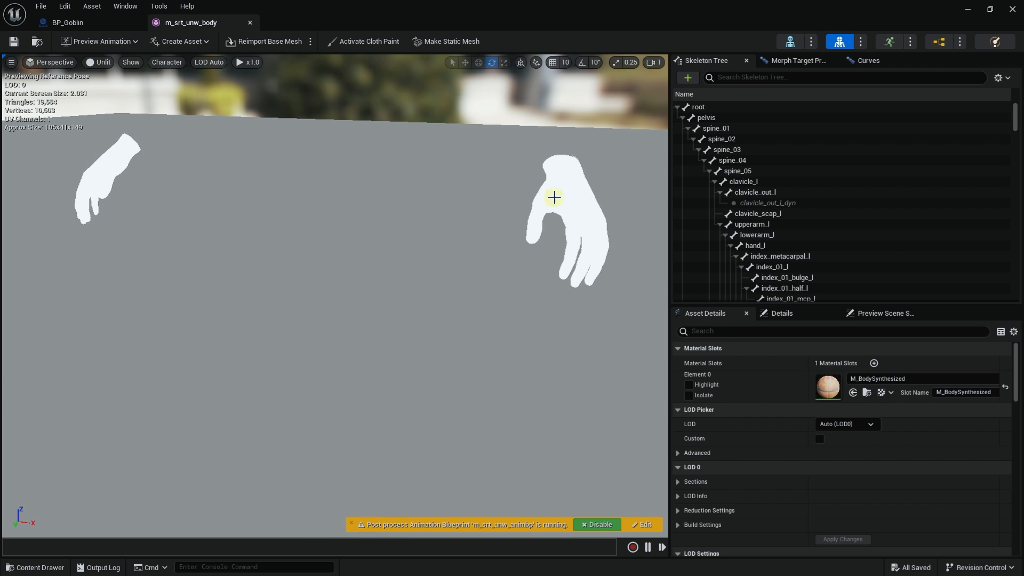
pyautogui.click(563, 185)
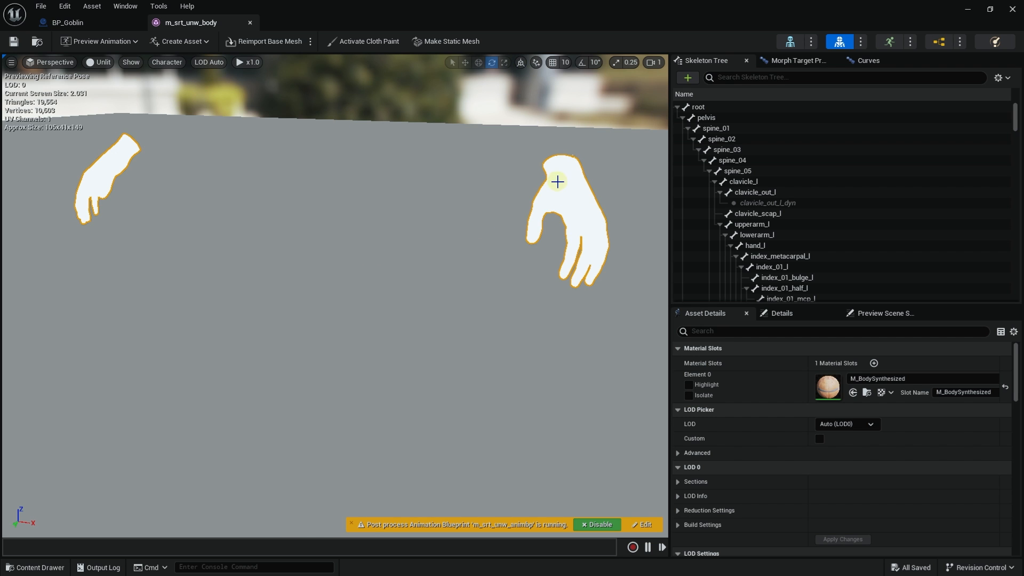
# Step: Bring up the Make Static Mesh save dialog for the body mesh, cancel it and close the mesh editor
pyautogui.click(447, 47)
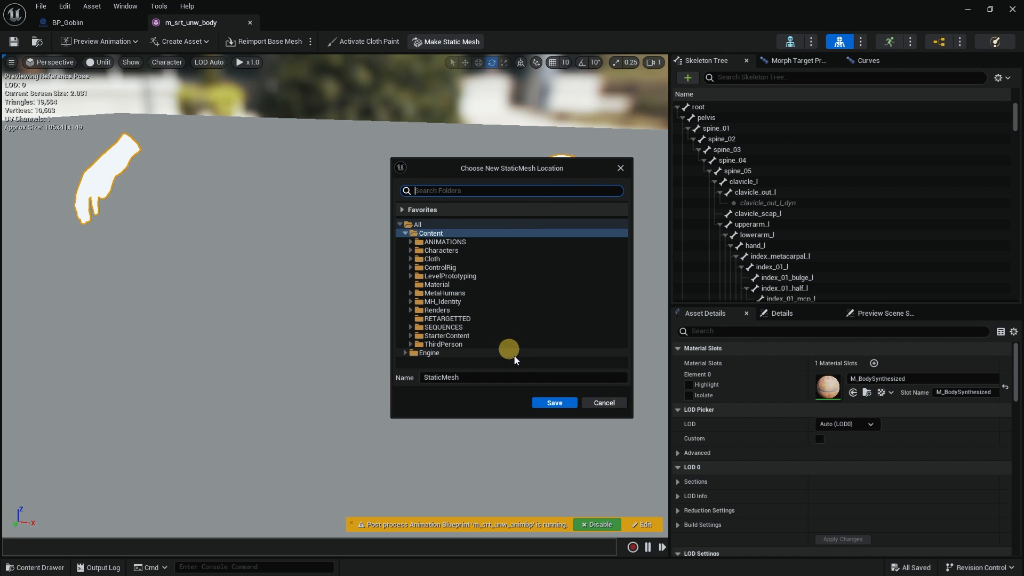
pyautogui.click(601, 403)
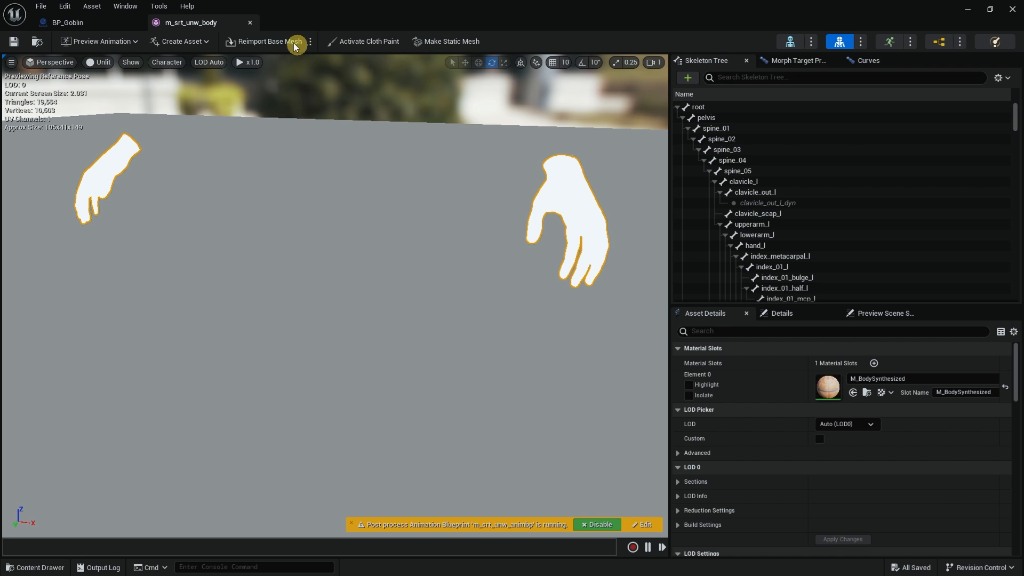
pyautogui.click(250, 23)
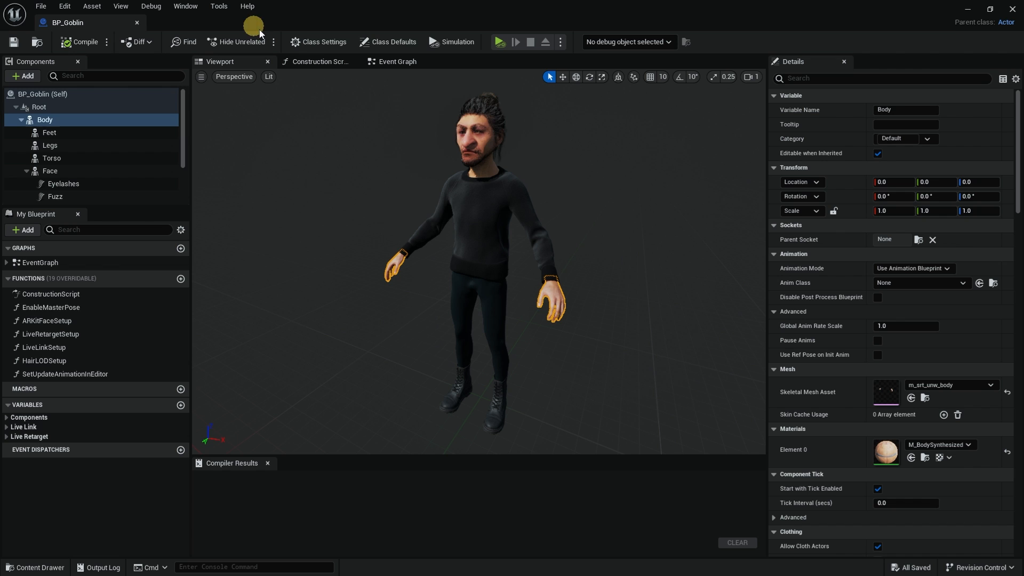
# Step: Open the Torso component's sweater skeletal mesh, m_srt_unw_top_sweater_nrm, and select the sweater
pyautogui.click(514, 199)
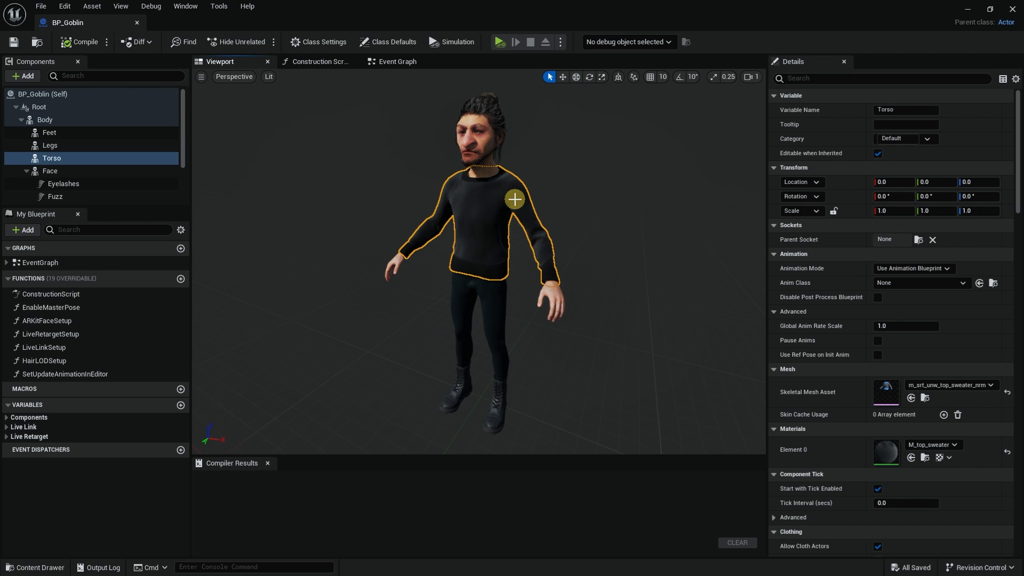
pyautogui.doubleClick(884, 390)
pyautogui.click(353, 122)
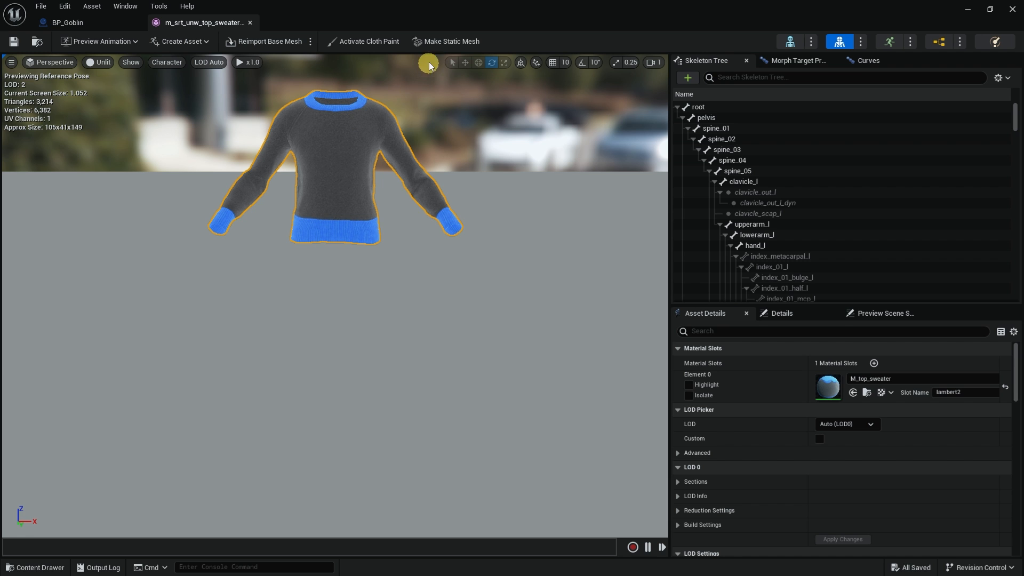
# Step: Bring up the Make Static Mesh save dialog for the sweater, cancel it and close the mesh editor
pyautogui.click(448, 41)
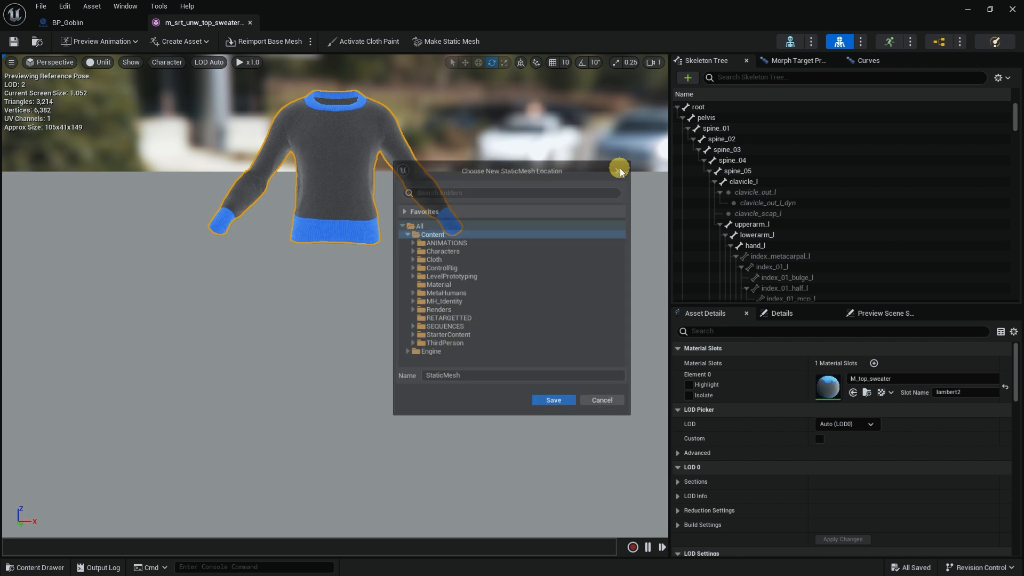
pyautogui.click(618, 171)
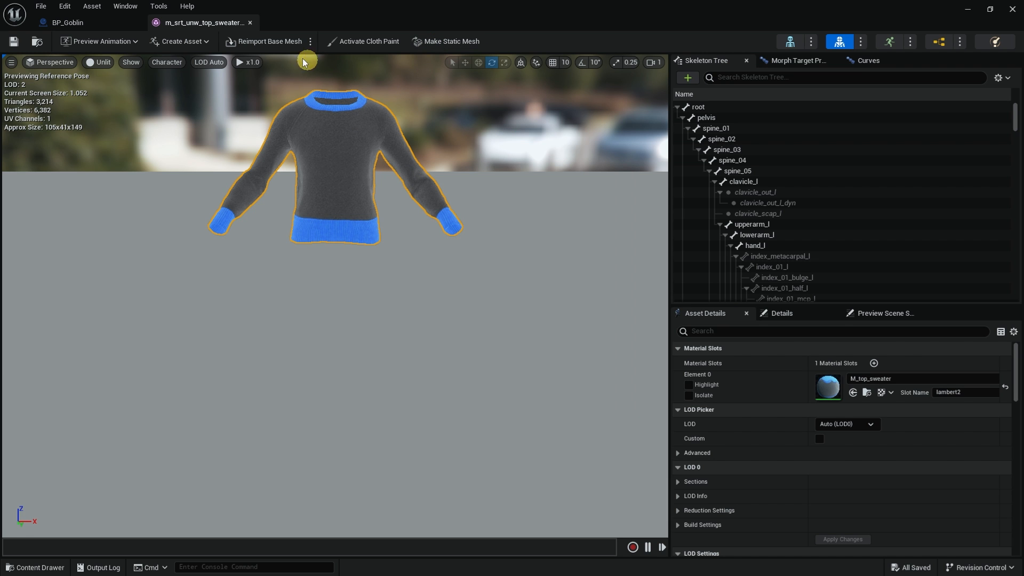
pyautogui.click(250, 22)
# Step: Inspect the Goblin blueprint's legs, feet, mustache and face components, and close the blueprint
pyautogui.click(494, 319)
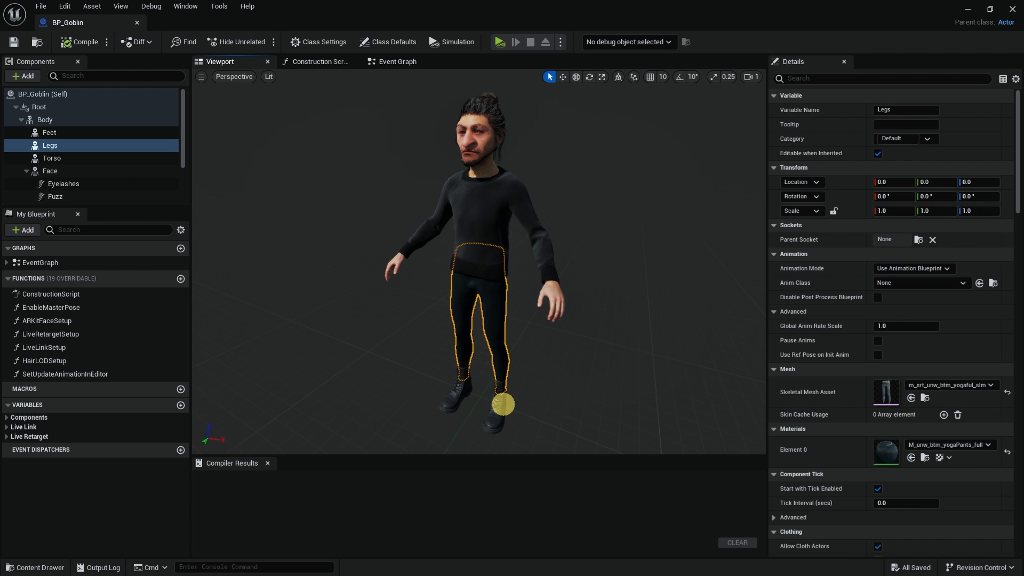
pyautogui.click(503, 404)
pyautogui.click(479, 151)
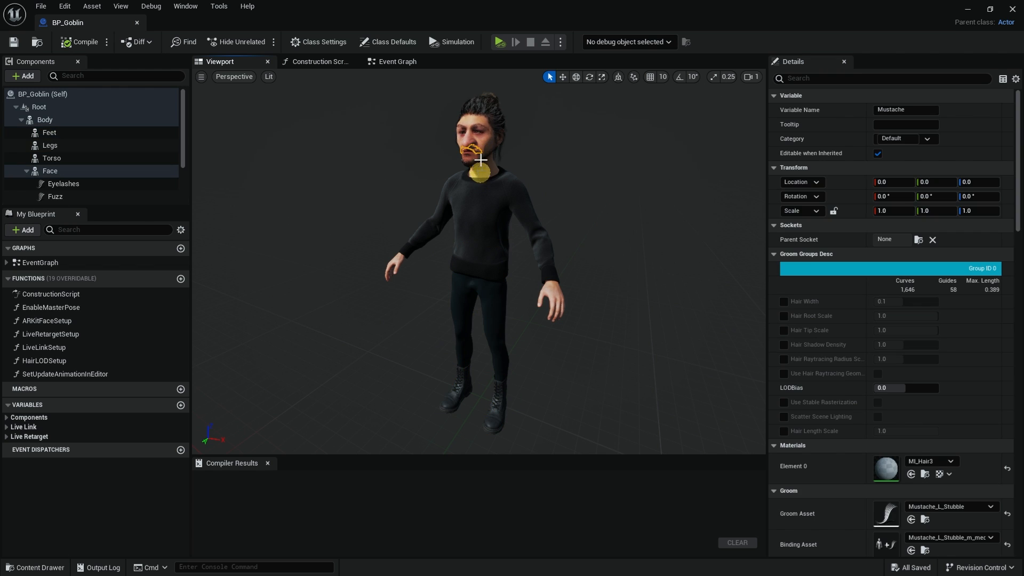
pyautogui.click(486, 141)
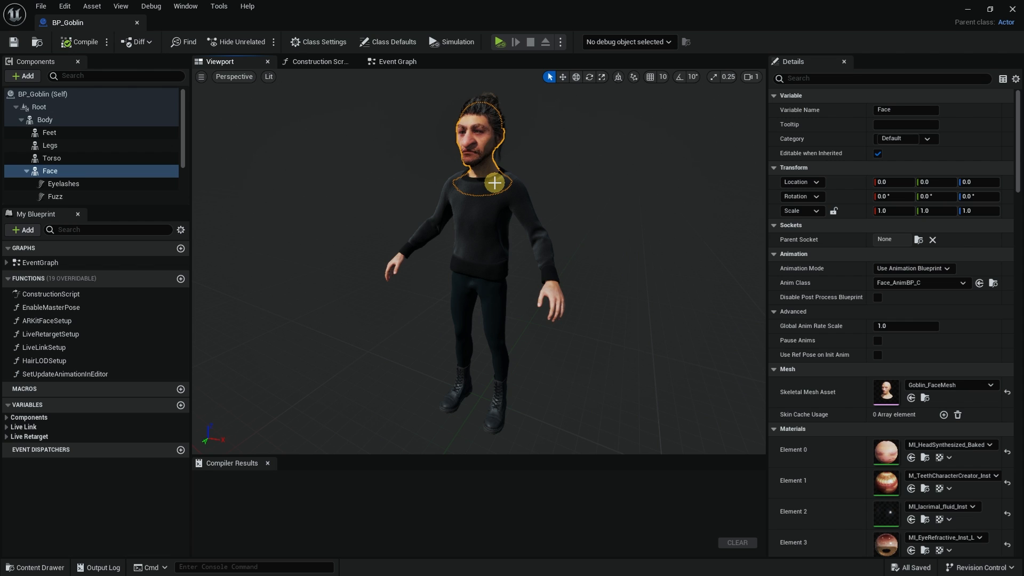
pyautogui.click(138, 23)
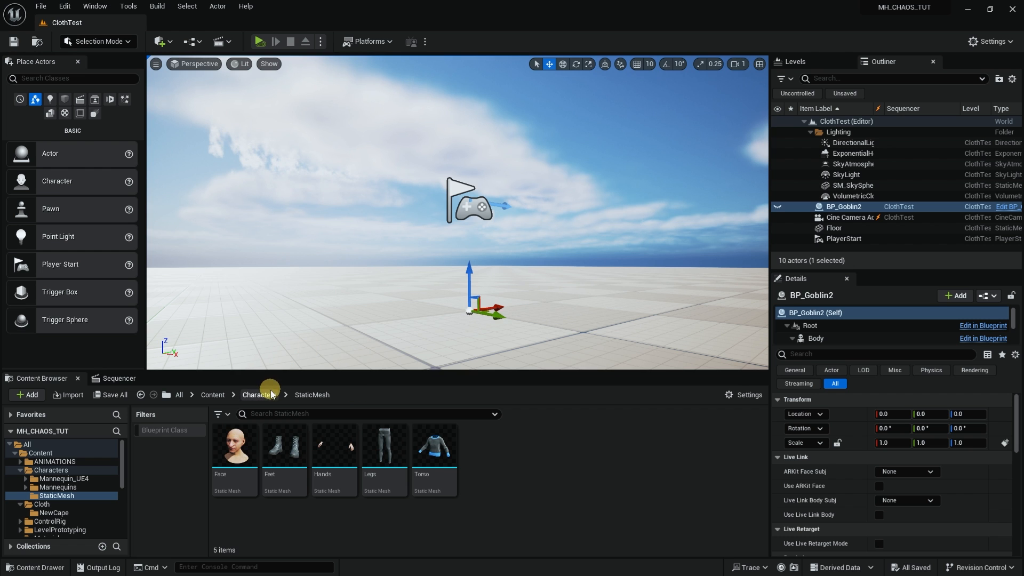
# Step: Place the Face, Feet, Hands, Legs and Torso static meshes together in the ClothTest level
pyautogui.click(230, 441)
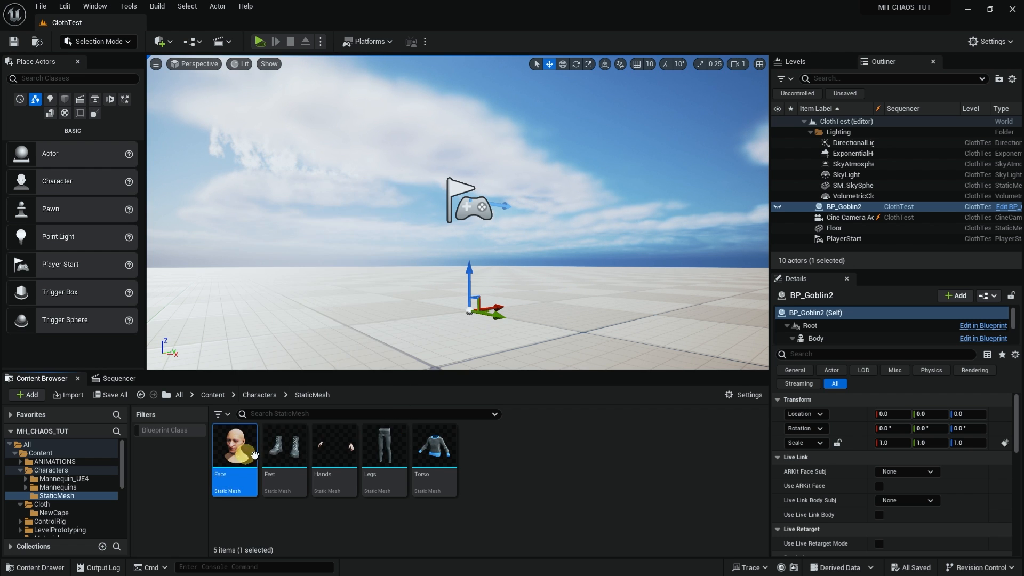
pyautogui.keyDown('ctrl'); pyautogui.click(279, 449); pyautogui.keyUp('ctrl')
pyautogui.keyDown('ctrl'); pyautogui.click(325, 449); pyautogui.keyUp('ctrl')
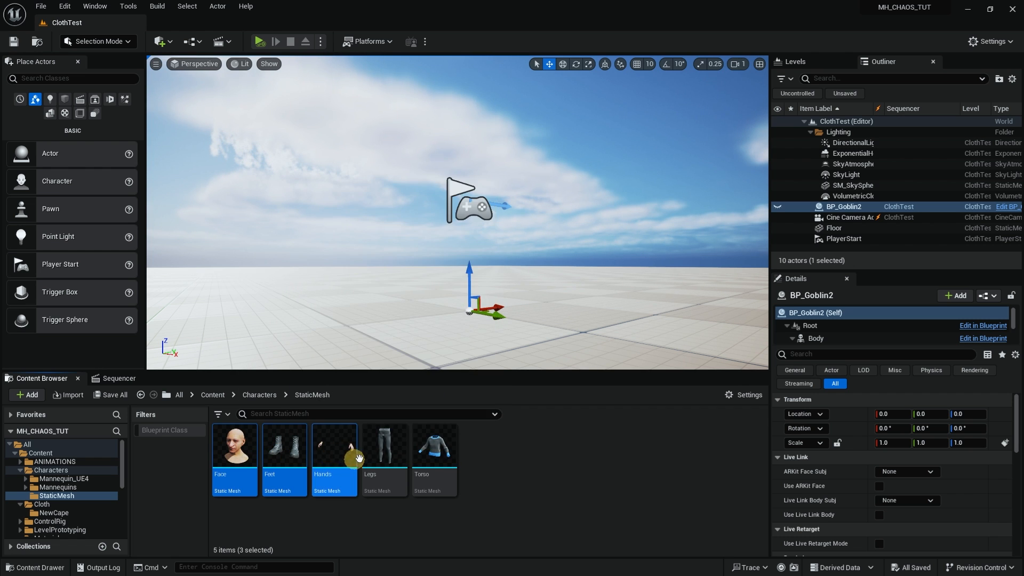
pyautogui.keyDown('ctrl'); pyautogui.click(372, 446); pyautogui.keyUp('ctrl')
pyautogui.keyDown('ctrl'); pyautogui.click(434, 448); pyautogui.keyUp('ctrl')
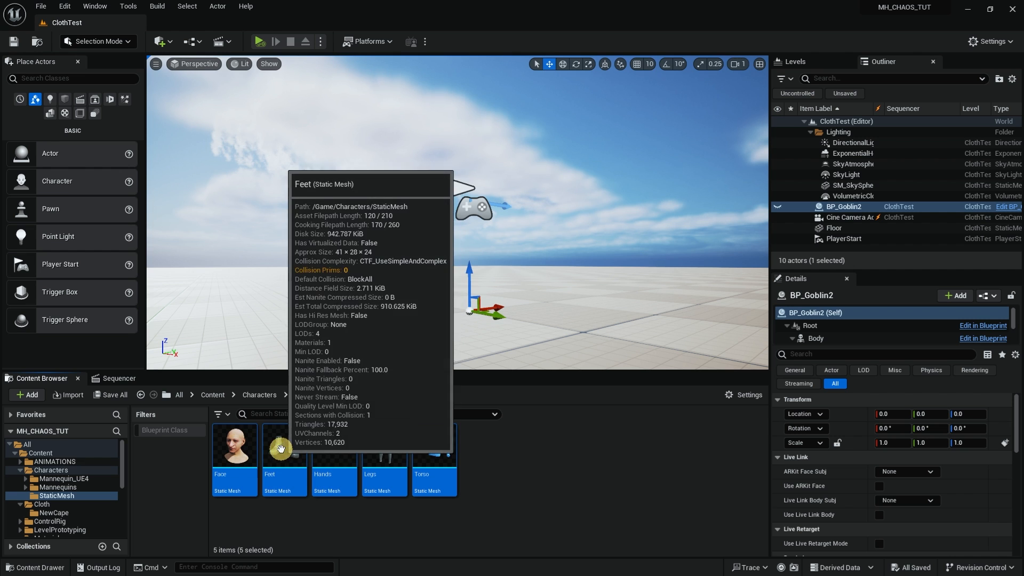
pyautogui.moveTo(278, 451); pyautogui.dragTo(370, 339)
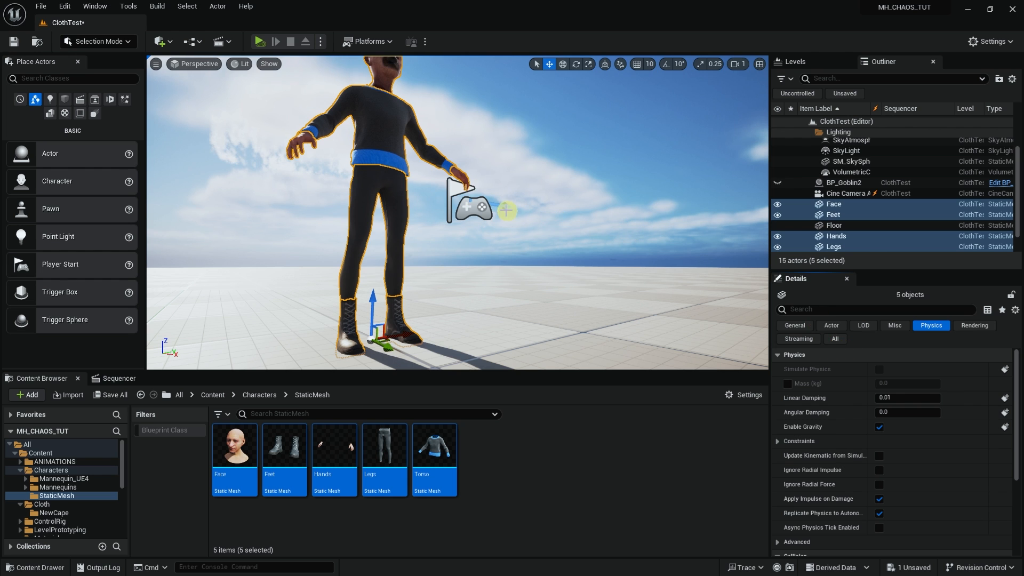
# Step: Reset the location of the Torso actor's static mesh component to its default
pyautogui.click(484, 142)
pyautogui.click(386, 141)
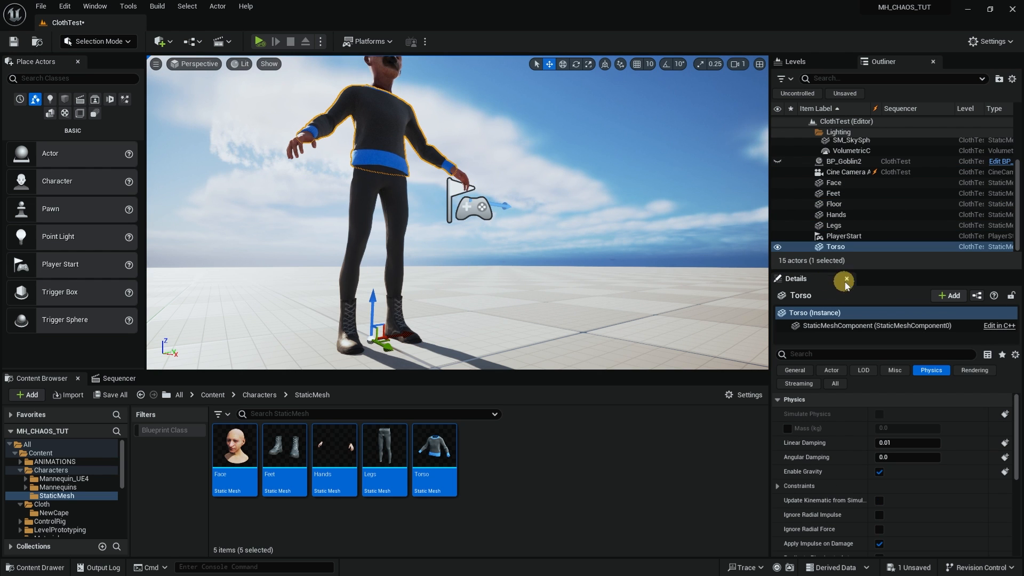
pyautogui.click(895, 327)
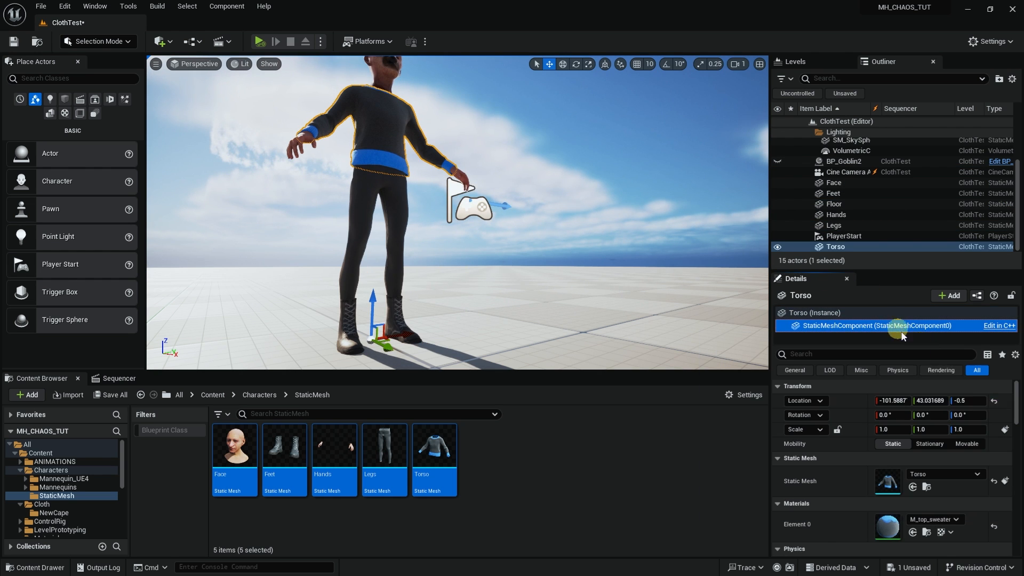
pyautogui.click(1004, 401)
# Step: Reset the locations of the Legs and Hands static mesh components to their defaults
pyautogui.click(372, 185)
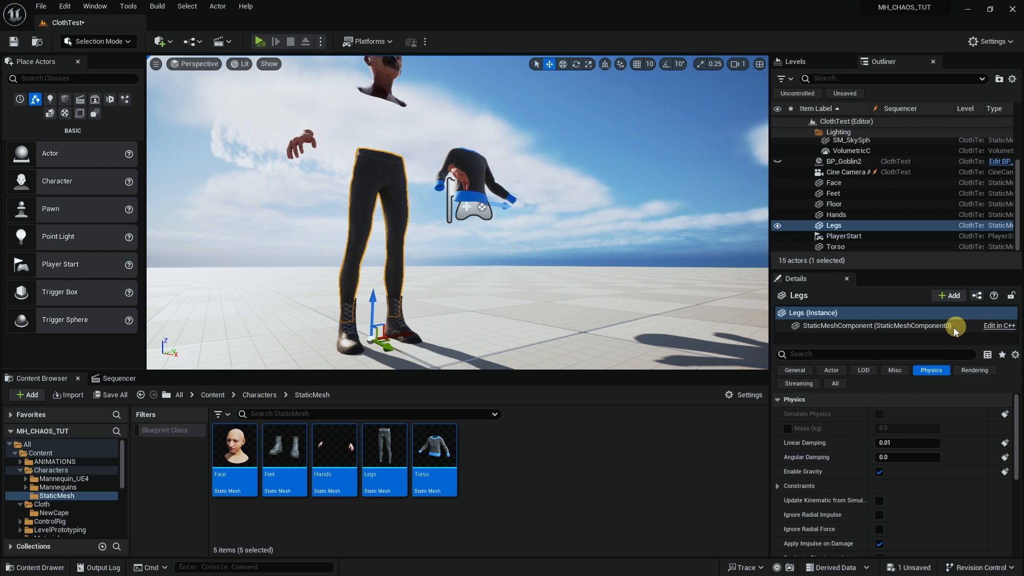
pyautogui.click(934, 326)
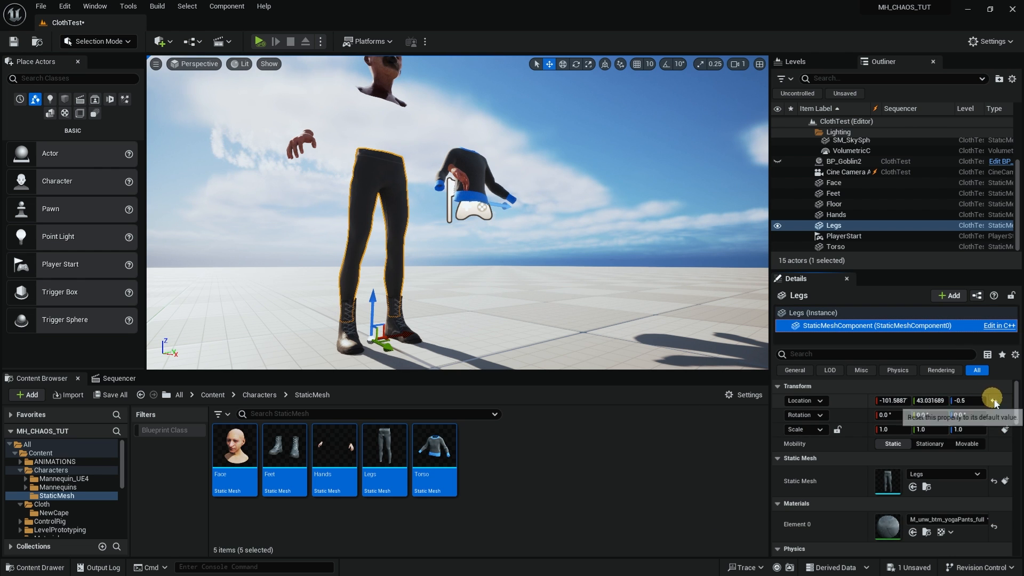
pyautogui.click(1004, 401)
pyautogui.click(836, 214)
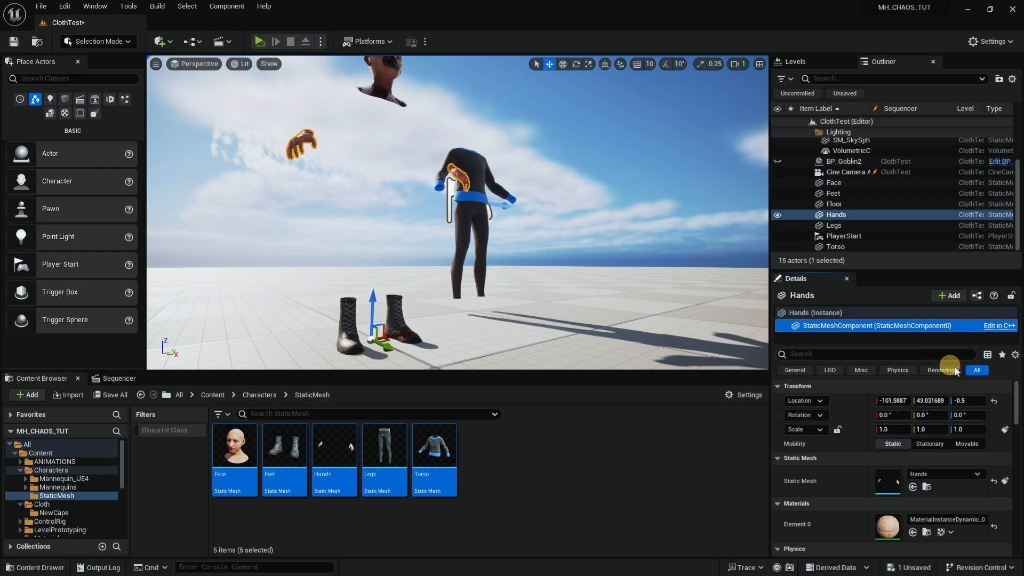
pyautogui.click(1005, 401)
# Step: Reset the locations of the Face and Feet static mesh components to 0, 0, 0
pyautogui.click(376, 74)
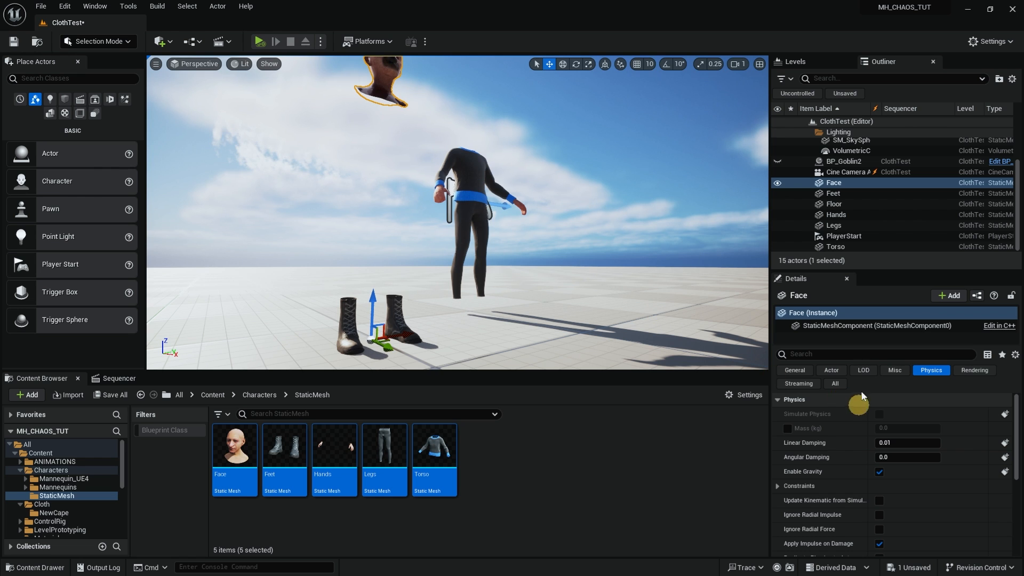
pyautogui.click(869, 326)
pyautogui.click(994, 400)
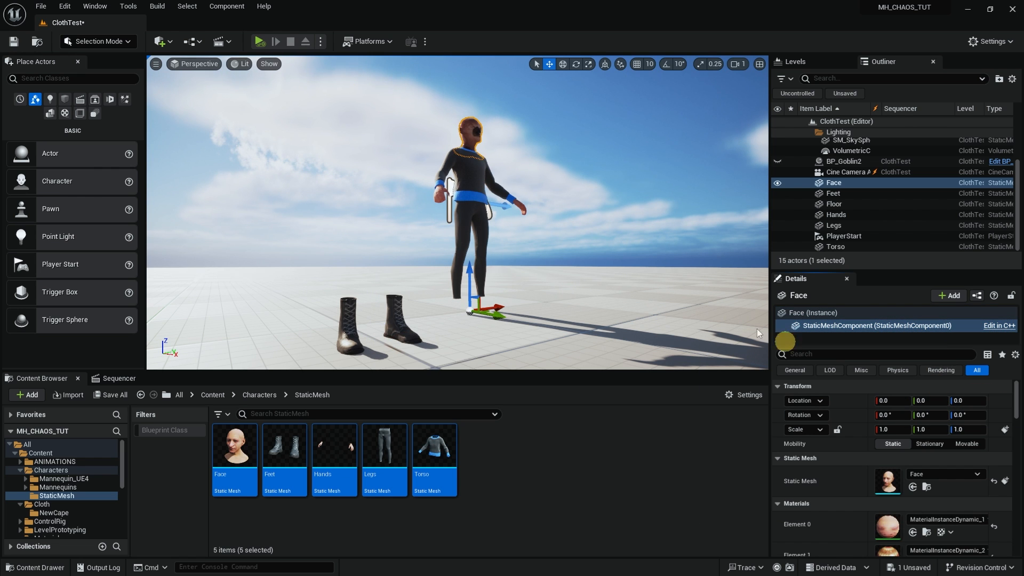
pyautogui.click(395, 308)
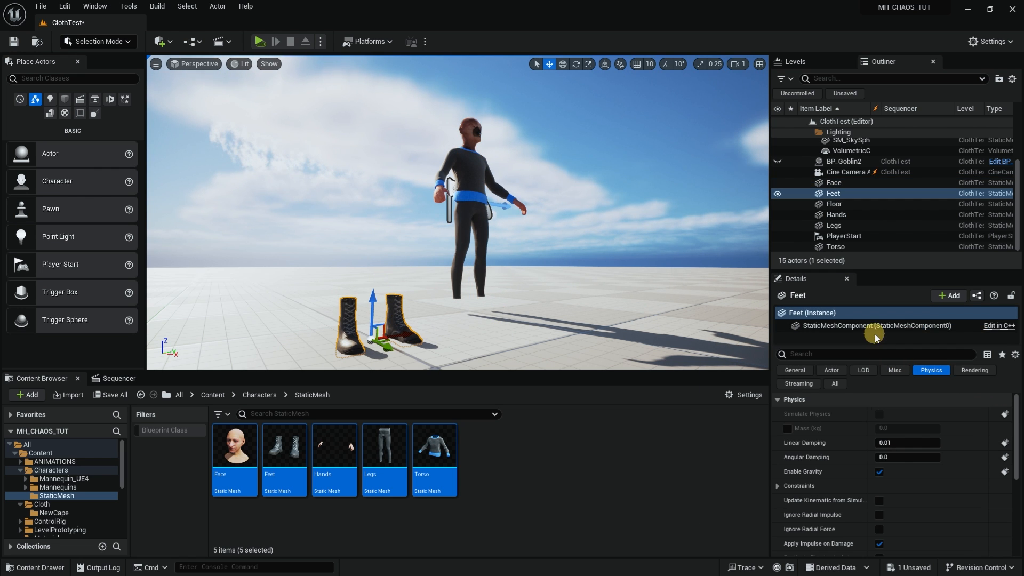
pyautogui.click(871, 327)
pyautogui.click(993, 400)
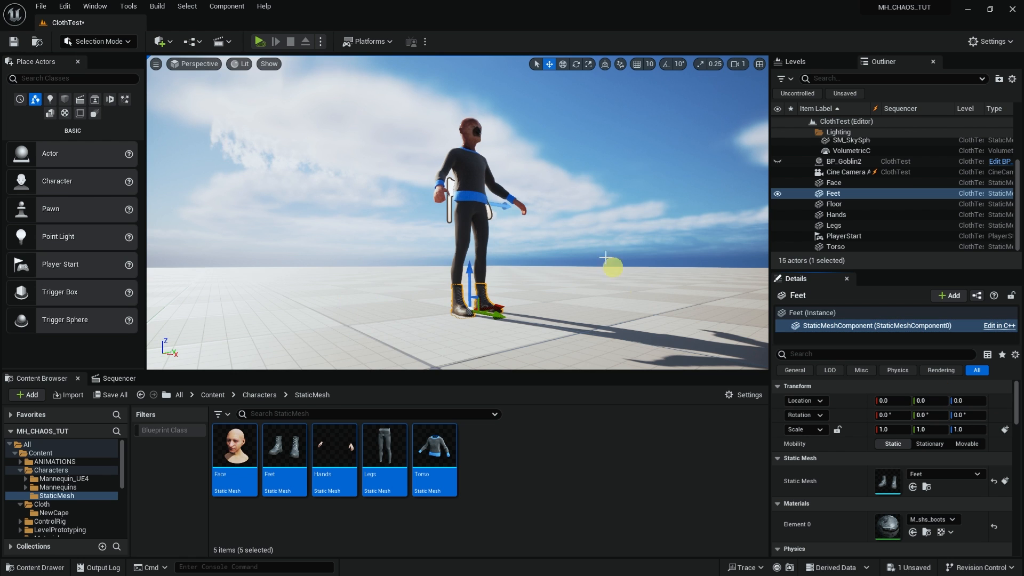
# Step: Select all five body-part meshes, bring up the FBX export dialog and cancel it
pyautogui.keyDown('alt'); pyautogui.moveTo(565, 240); pyautogui.dragTo(530, 256); pyautogui.keyUp('alt')
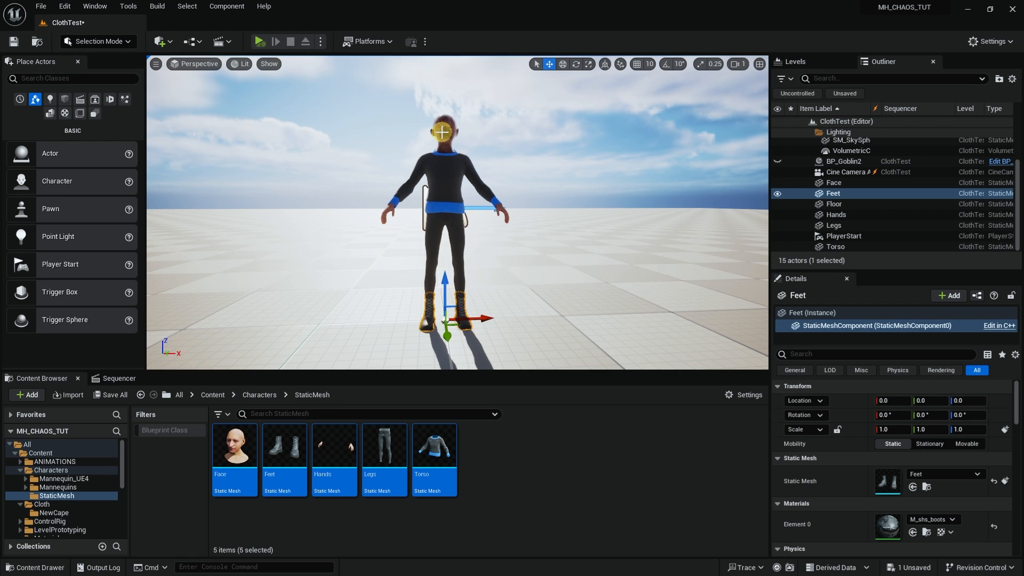
pyautogui.click(442, 131)
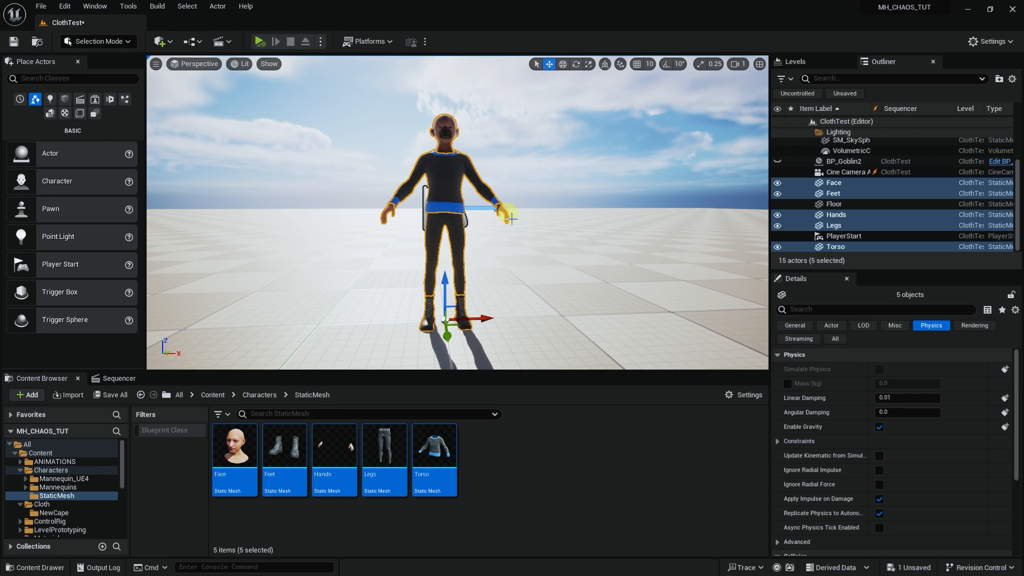
pyautogui.click(41, 7)
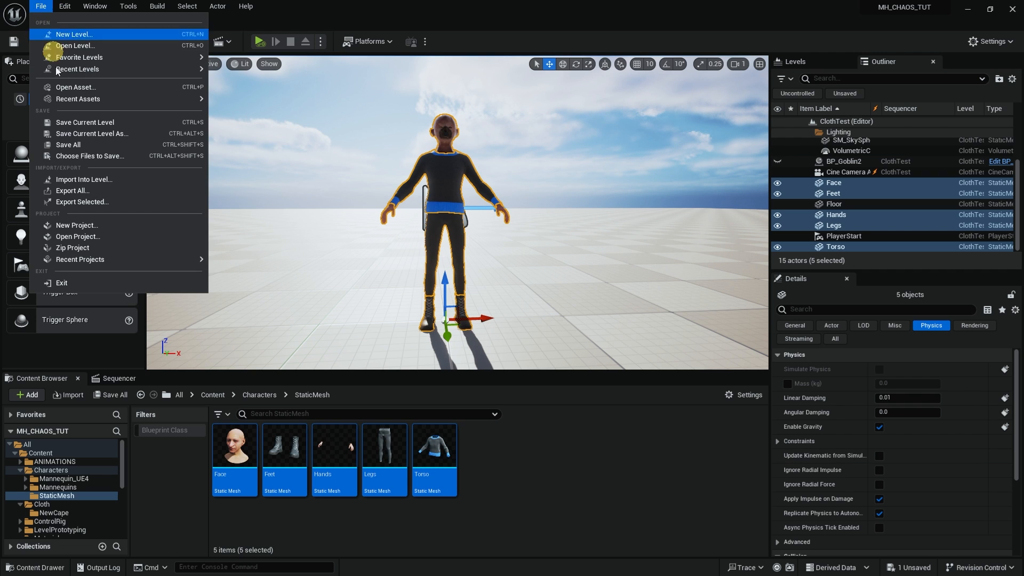
pyautogui.click(84, 191)
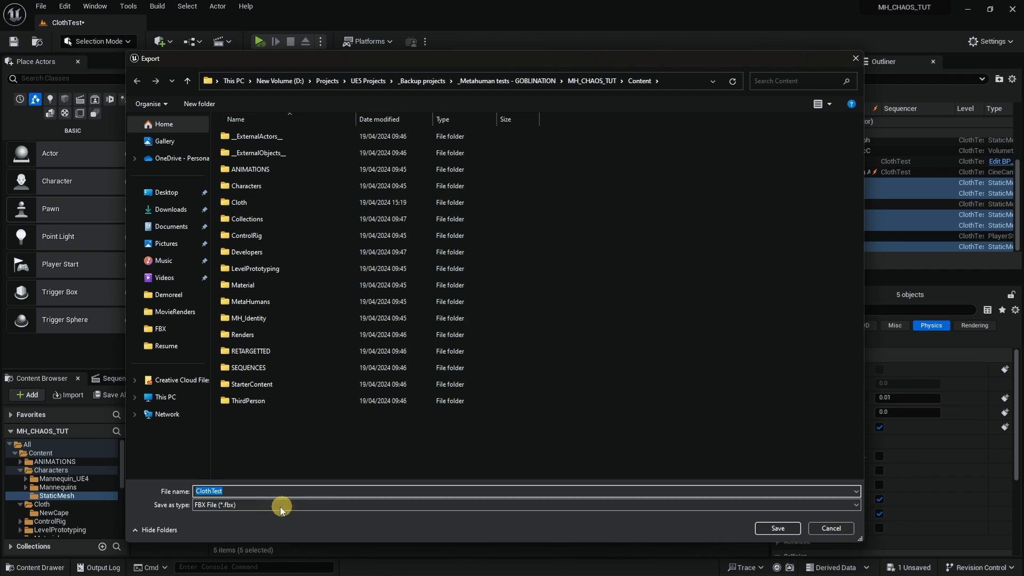
pyautogui.click(853, 60)
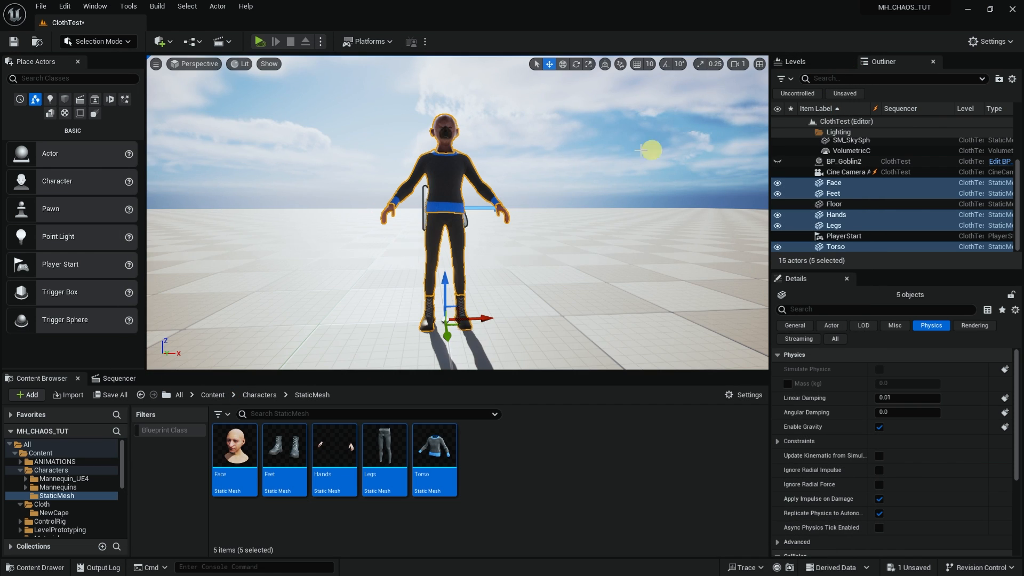
# Step: Delete the five selected body-part meshes from the level
pyautogui.keyDown('alt'); pyautogui.moveTo(541, 152); pyautogui.dragTo(523, 183); pyautogui.keyUp('alt')
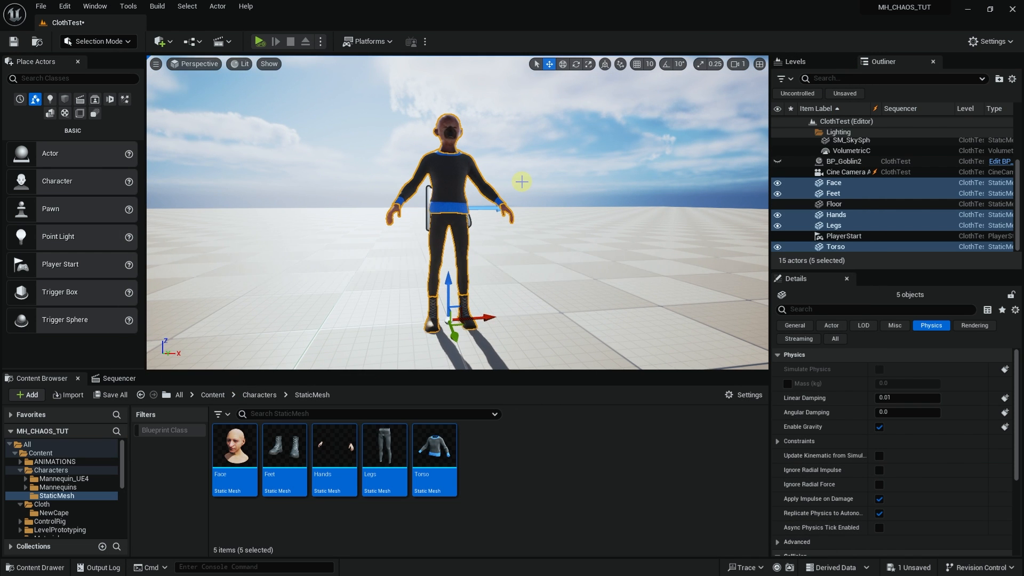
pyautogui.press('Delete')
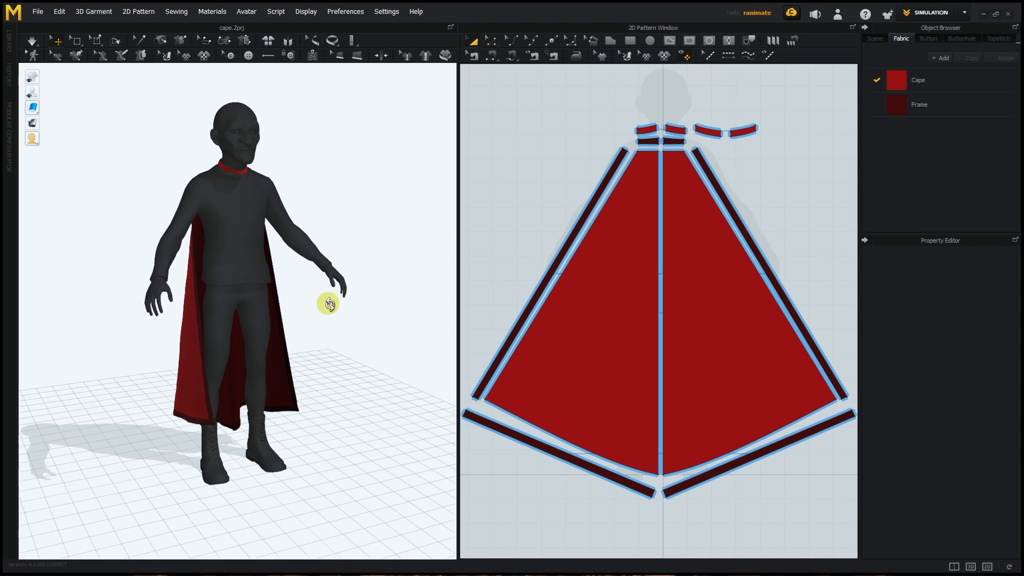
# Step: Switch to Marvelous Designer and examine the imported avatar wearing the cape, including its sweater and head meshes
pyautogui.moveTo(332, 300); pyautogui.dragTo(344, 306, button='right')
pyautogui.click(314, 250)
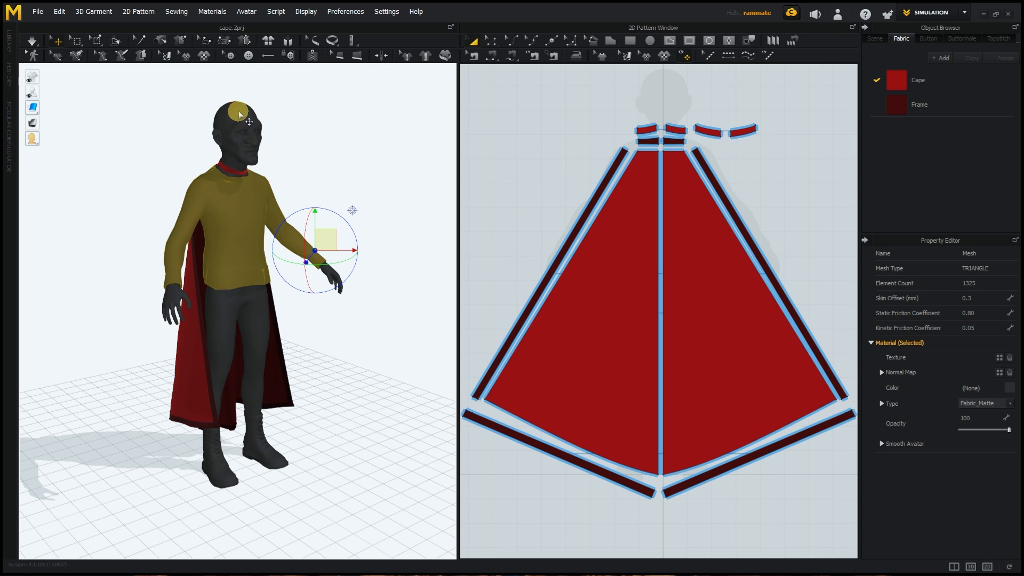
pyautogui.click(239, 114)
pyautogui.click(350, 224)
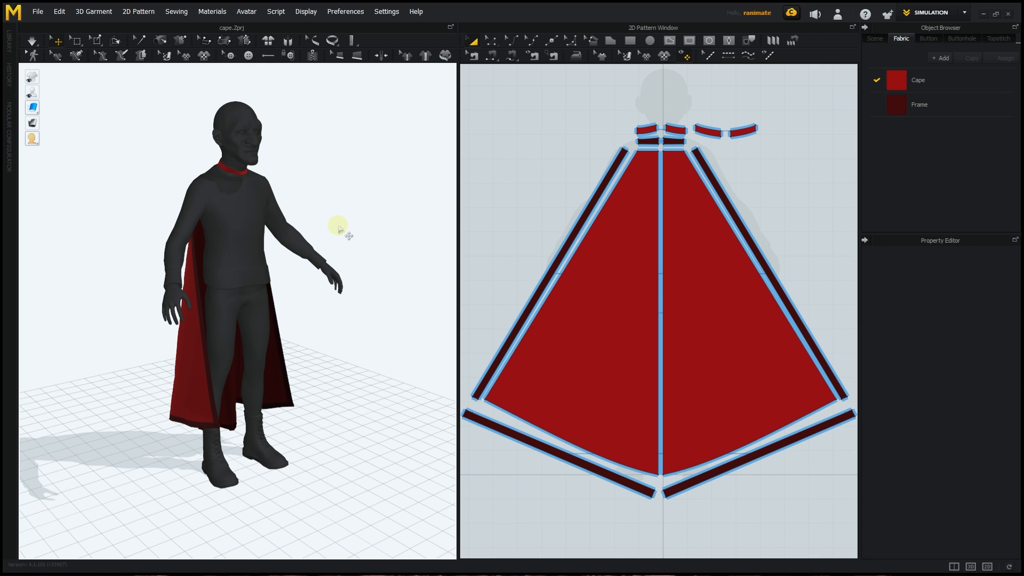
pyautogui.moveTo(339, 228)
pyautogui.mouseDown(button='right')
pyautogui.moveTo(182, 233)
pyautogui.moveTo(343, 230)
pyautogui.mouseUp(button='right')
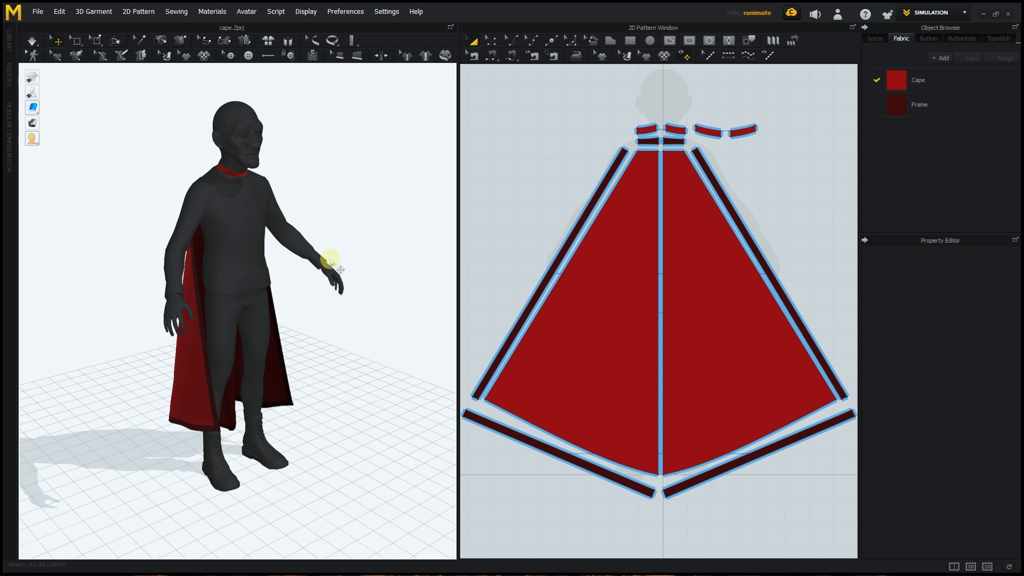
pyautogui.moveTo(281, 346); pyautogui.dragTo(354, 338, button='right')
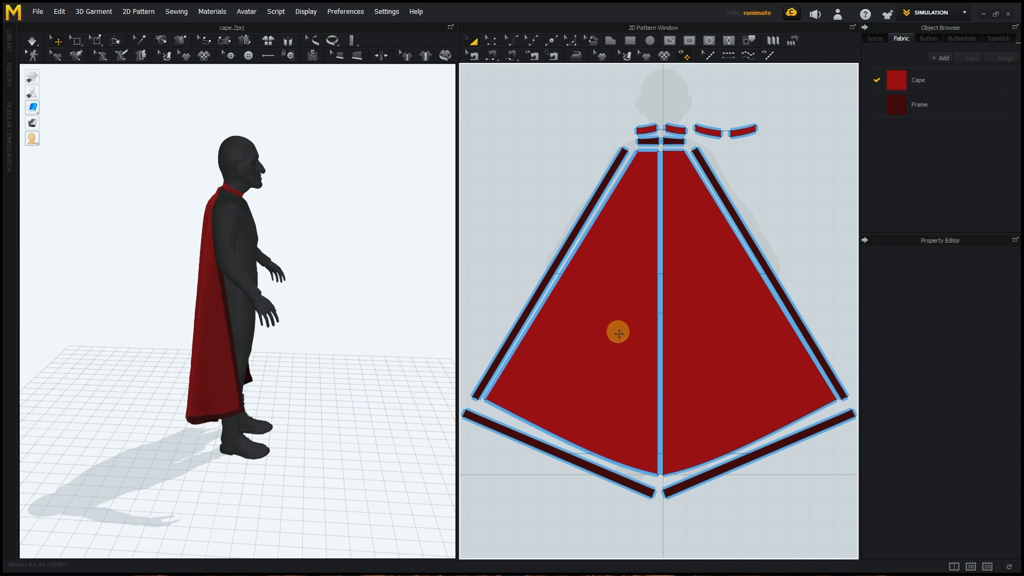
# Step: Examine the cape's 2D pattern pieces and how the cape drapes around the avatar from the front and back
pyautogui.click(609, 318)
pyautogui.rightClick(610, 318)
pyautogui.click(544, 306)
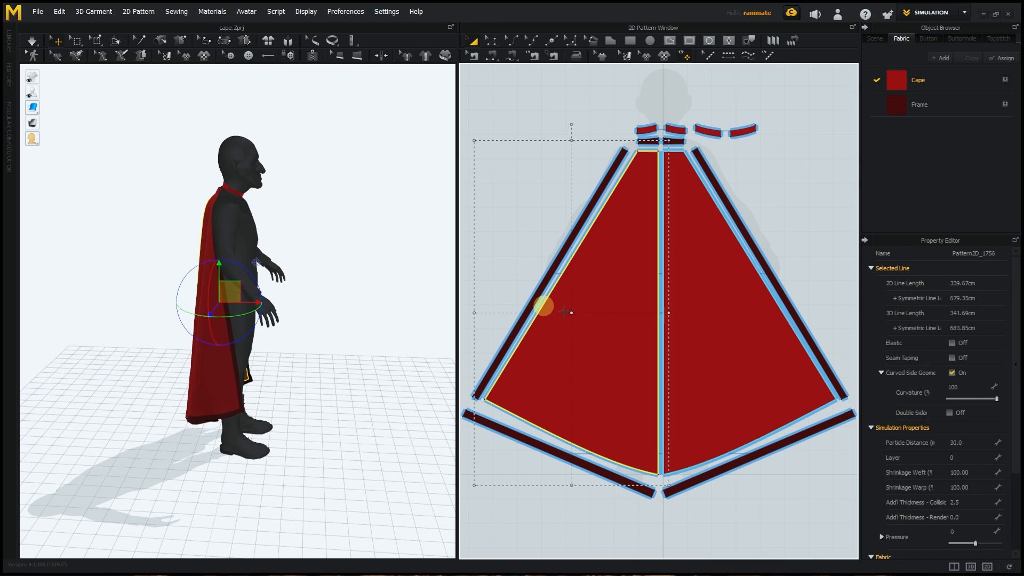
pyautogui.scroll(2, 593, 314)
pyautogui.scroll(-3, 600, 356)
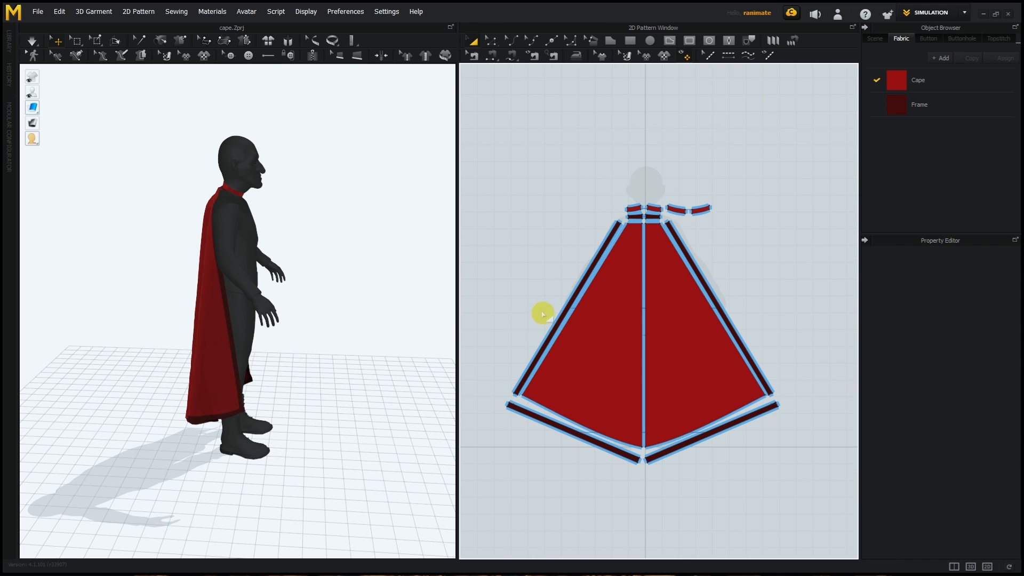
pyautogui.rightClick(513, 291)
pyautogui.click(484, 273)
pyautogui.moveTo(586, 323); pyautogui.dragTo(528, 324, button='middle')
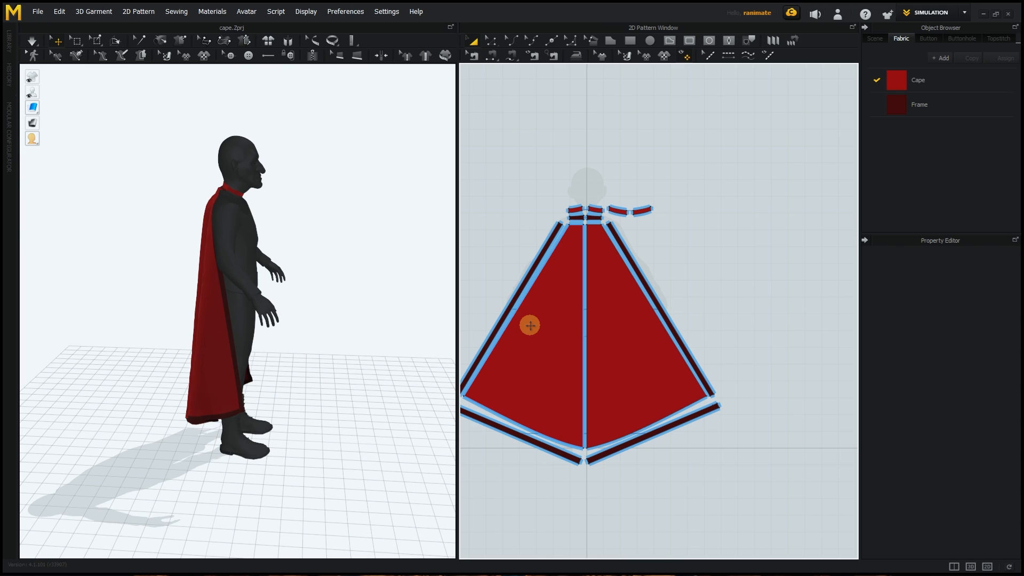
pyautogui.moveTo(336, 347); pyautogui.dragTo(201, 351, button='right')
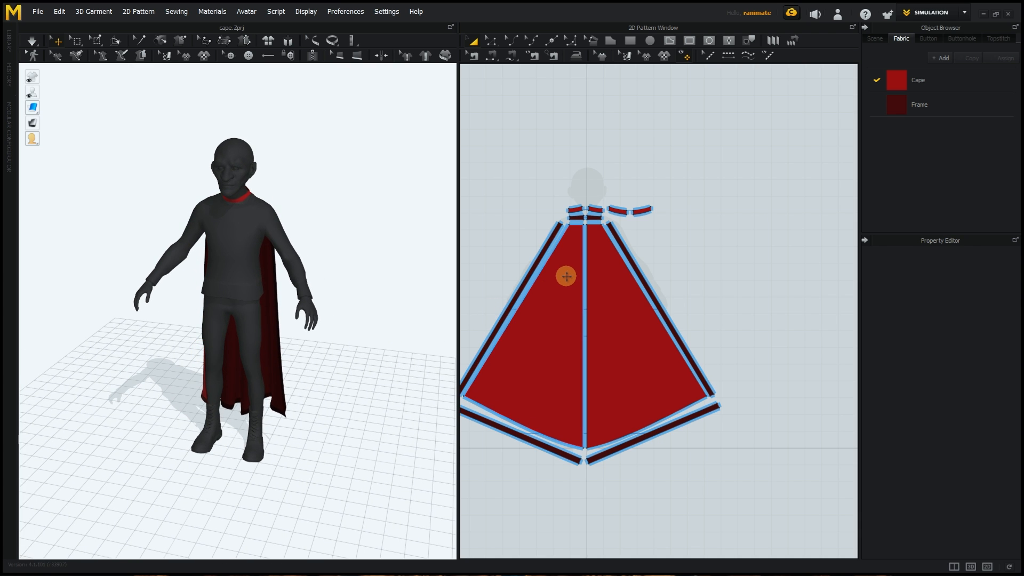
pyautogui.moveTo(342, 316); pyautogui.dragTo(208, 313, button='right')
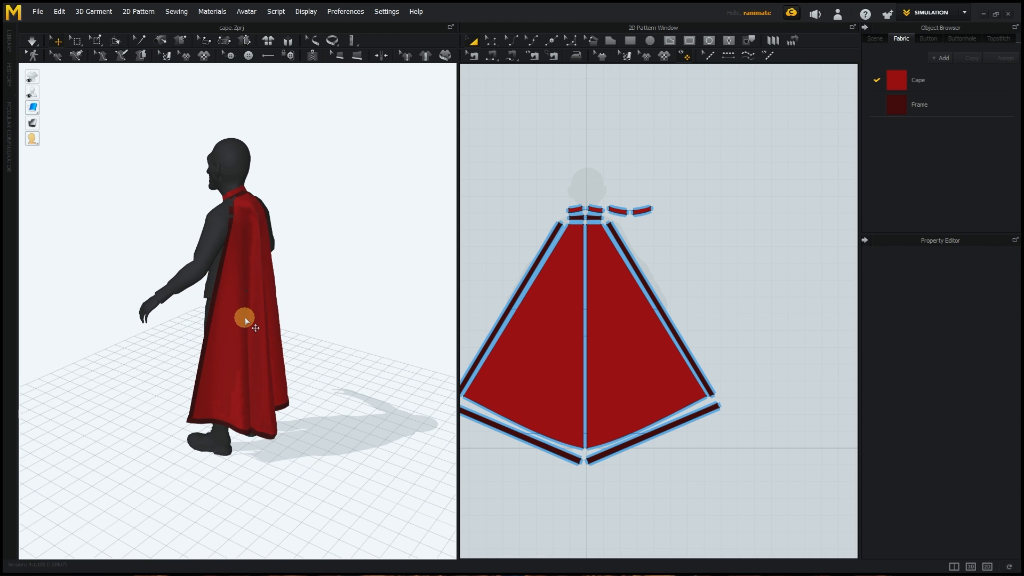
# Step: Simulate the cape and tug one main panel outward from the avatar's side to test how it drapes
pyautogui.moveTo(276, 322); pyautogui.dragTo(398, 339, button='right')
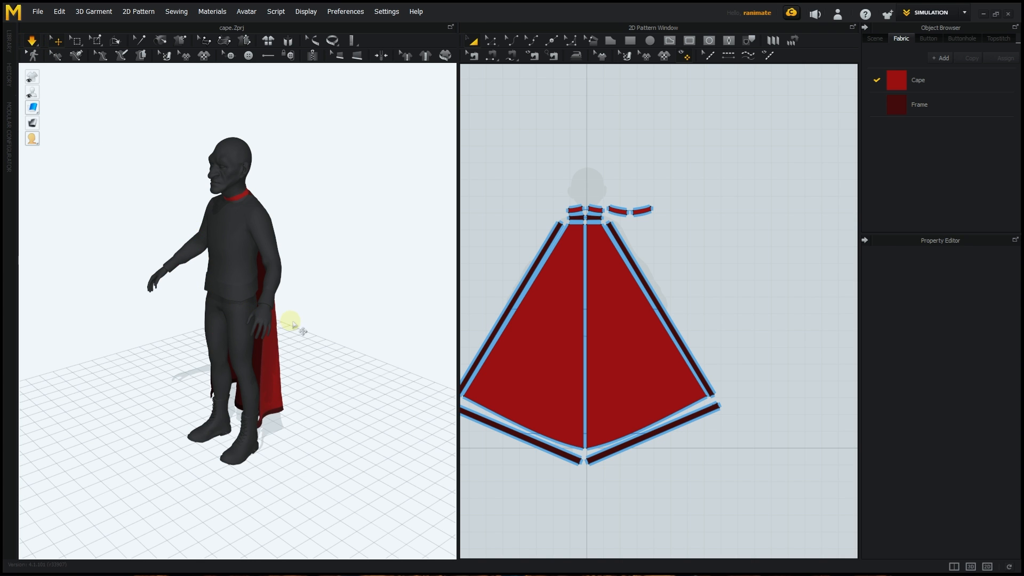
pyautogui.moveTo(308, 336); pyautogui.dragTo(201, 331, button='right')
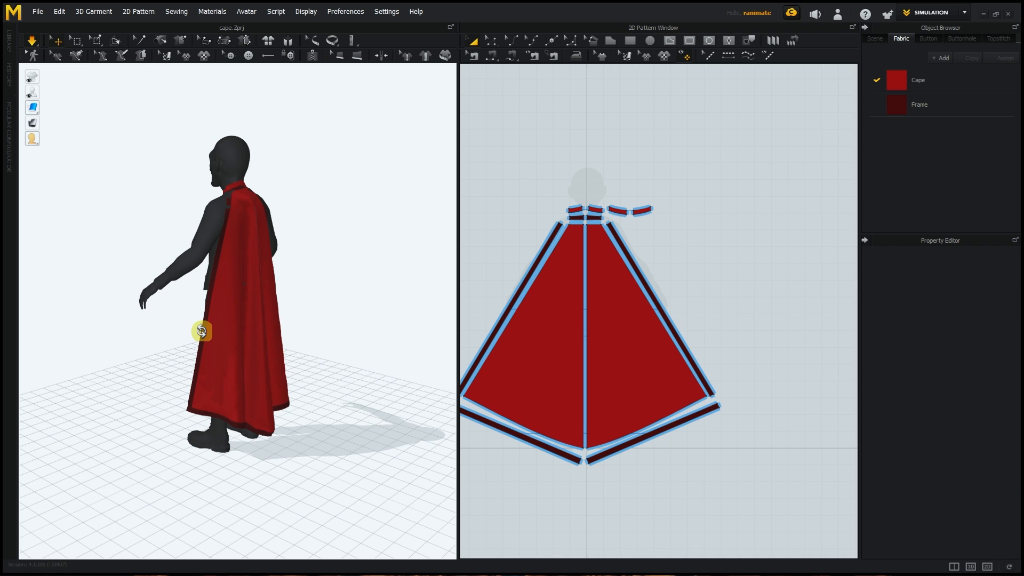
pyautogui.click(271, 399)
pyautogui.moveTo(297, 418); pyautogui.dragTo(357, 440, button='right')
pyautogui.moveTo(267, 407); pyautogui.dragTo(355, 401)
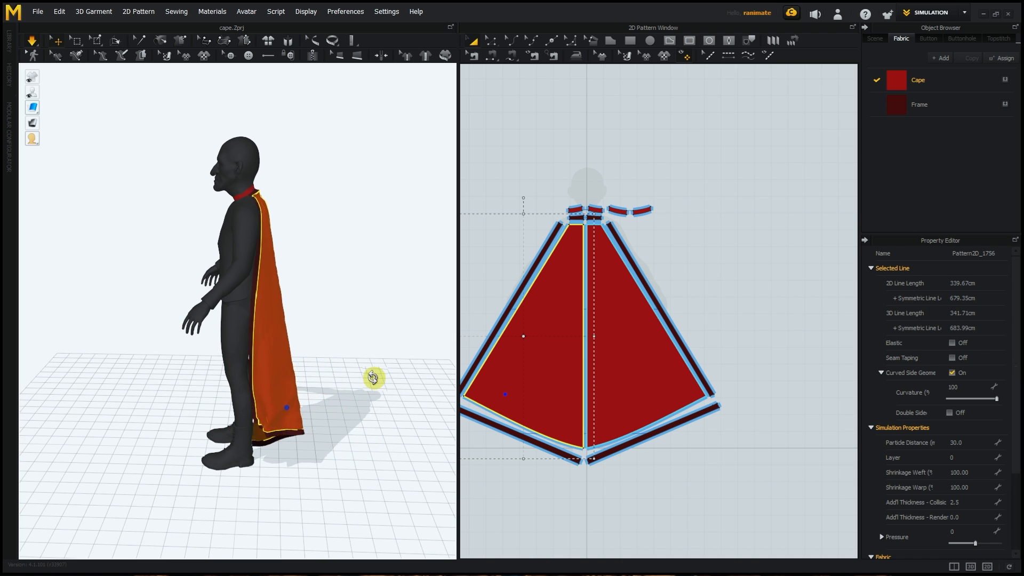
pyautogui.moveTo(373, 377); pyautogui.dragTo(168, 358, button='right')
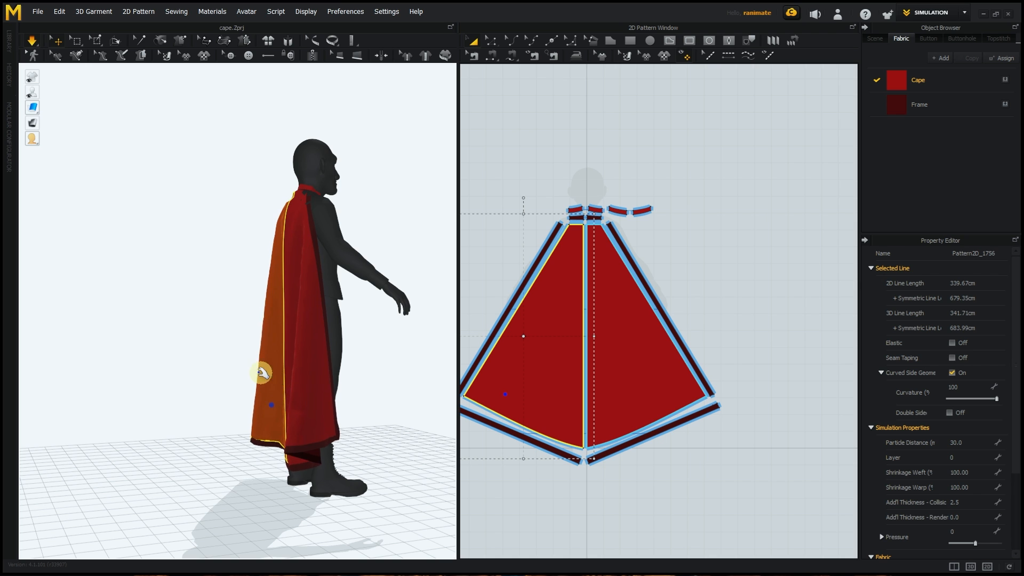
# Step: Pull both main cape panels away from the body from the side, front and back while simulating
pyautogui.moveTo(259, 372); pyautogui.dragTo(159, 325)
pyautogui.moveTo(307, 443); pyautogui.dragTo(176, 434, button='right')
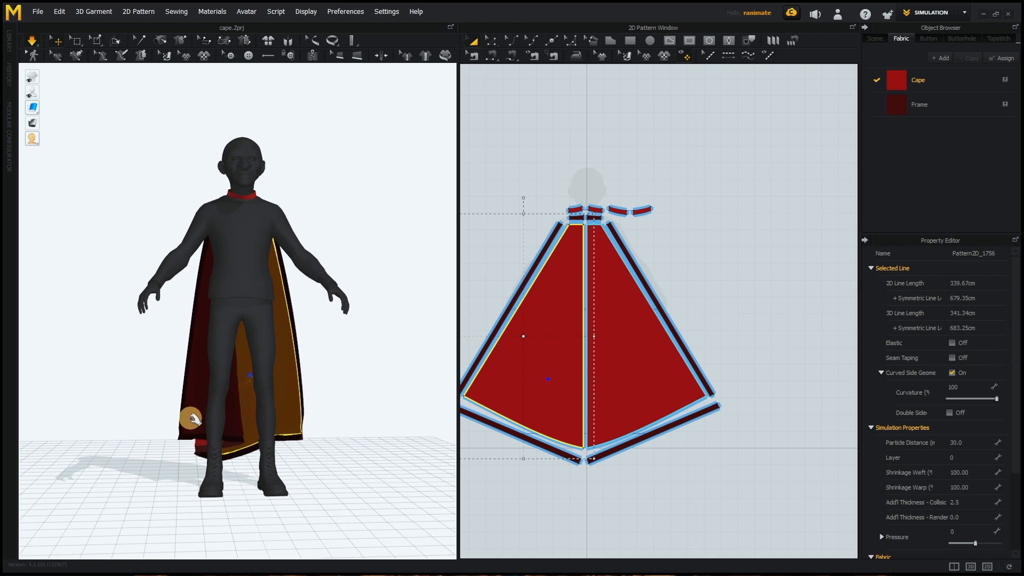
pyautogui.moveTo(190, 419); pyautogui.dragTo(117, 401)
pyautogui.moveTo(197, 480); pyautogui.dragTo(354, 497, button='right')
pyautogui.moveTo(222, 389); pyautogui.dragTo(300, 396)
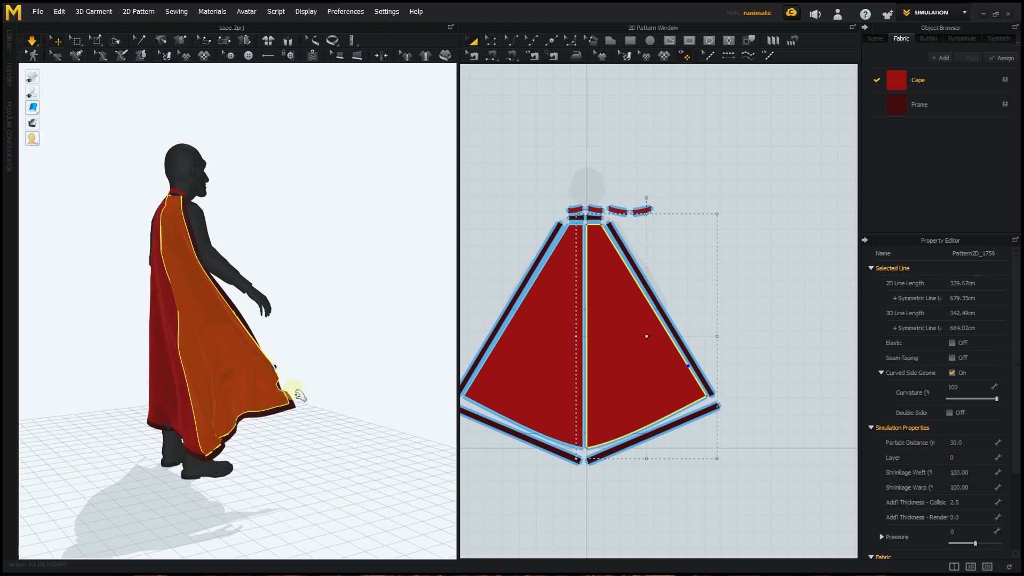
pyautogui.moveTo(300, 463); pyautogui.dragTo(394, 488, button='right')
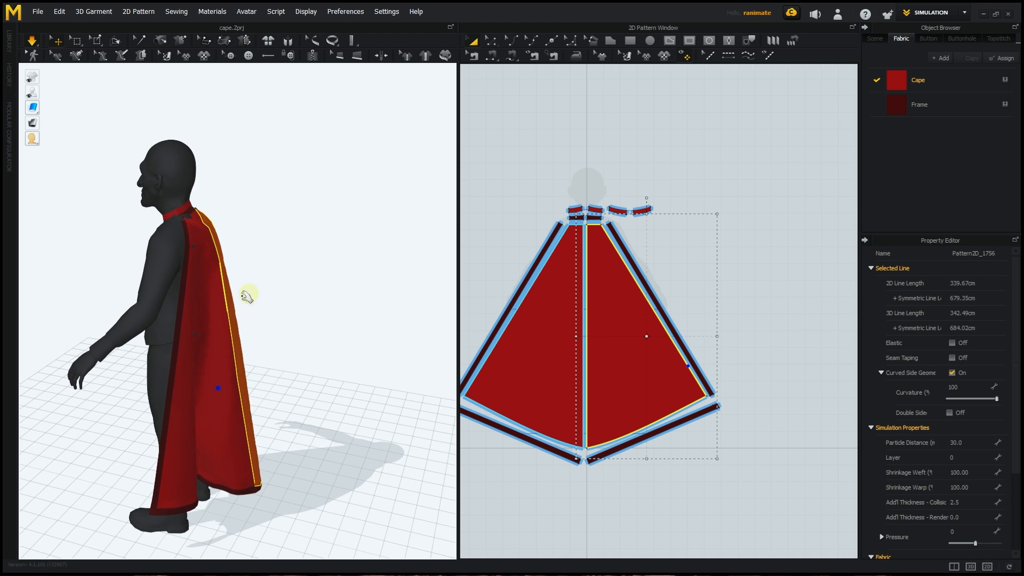
# Step: Examine the Cape fabric's physical property presets without changing the current preset
pyautogui.click(958, 83)
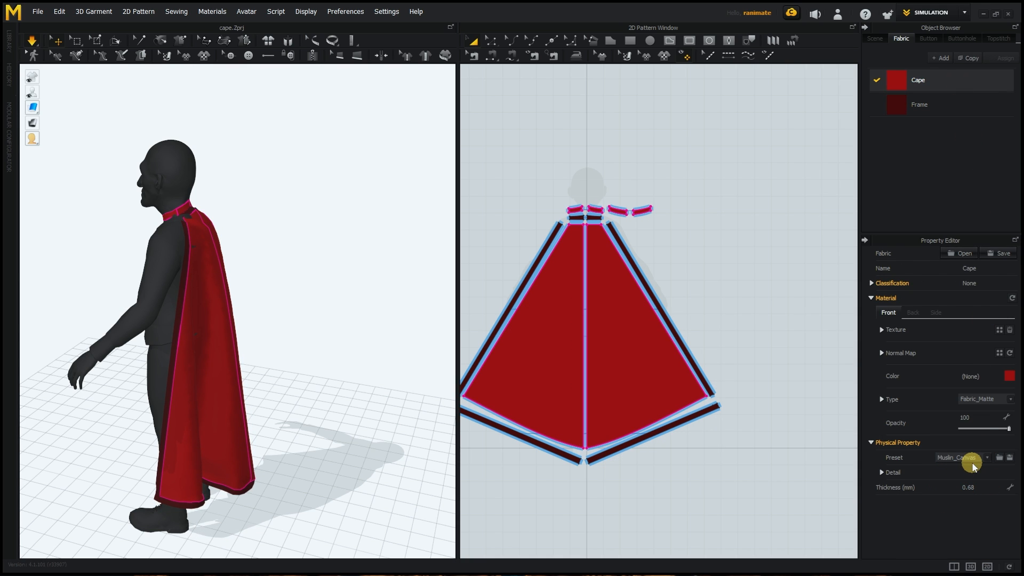
pyautogui.click(974, 458)
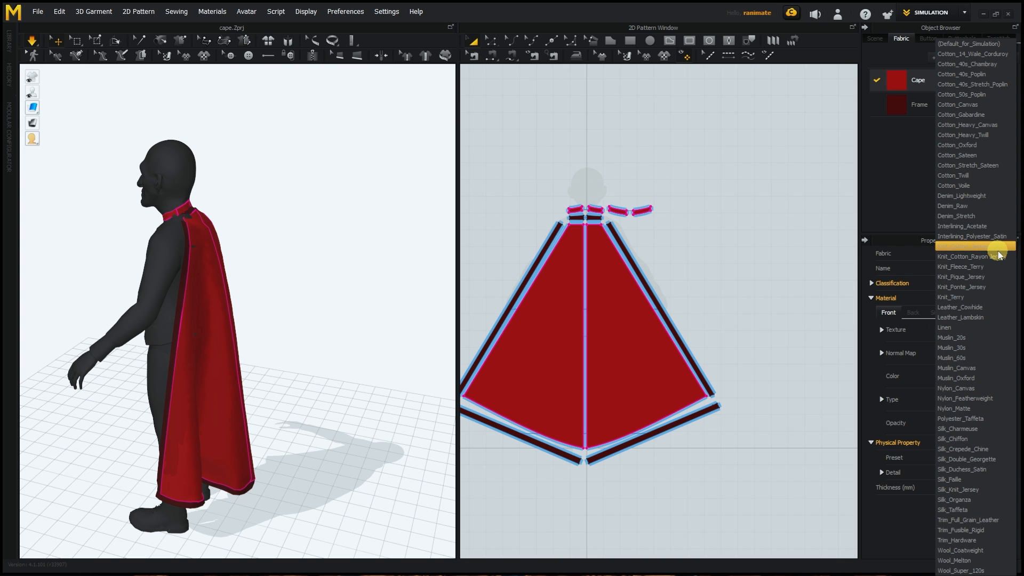
pyautogui.click(774, 244)
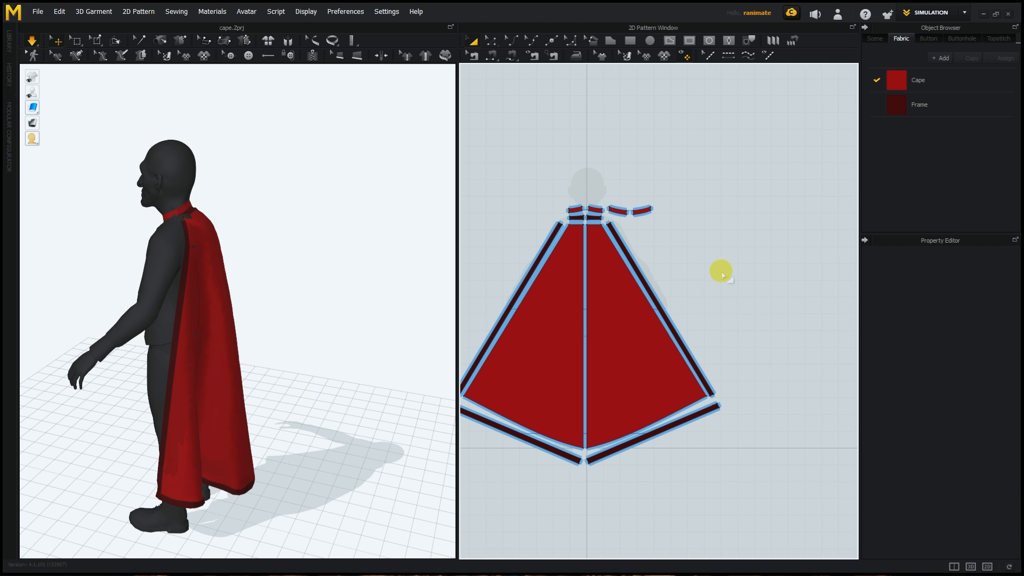
pyautogui.rightClick(702, 249)
pyautogui.click(668, 239)
# Step: Stop the simulation and examine the cape's drape from behind and from the side
pyautogui.click(31, 43)
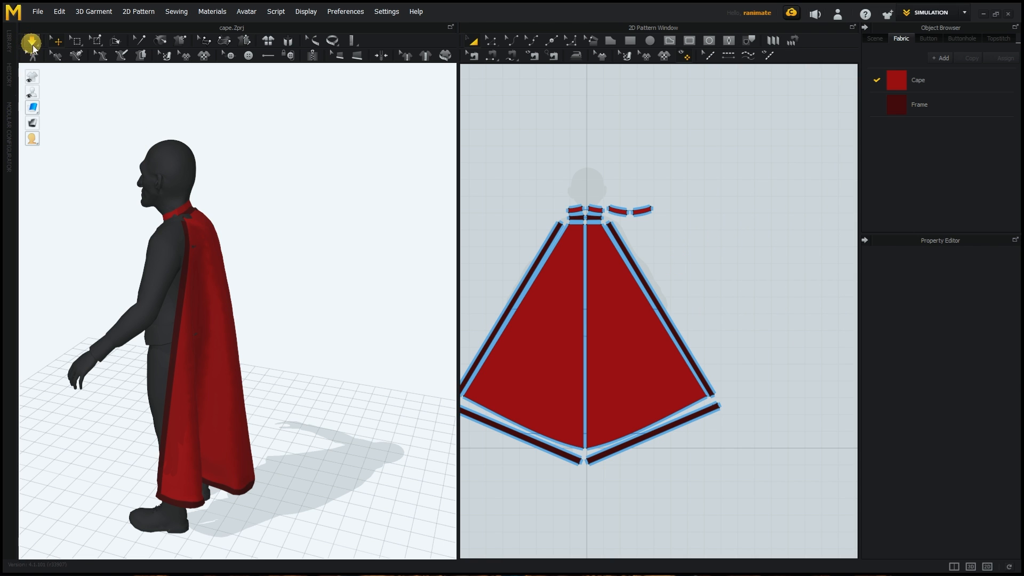
pyautogui.moveTo(270, 264); pyautogui.dragTo(219, 267, button='right')
pyautogui.moveTo(218, 264); pyautogui.dragTo(324, 295, button='middle')
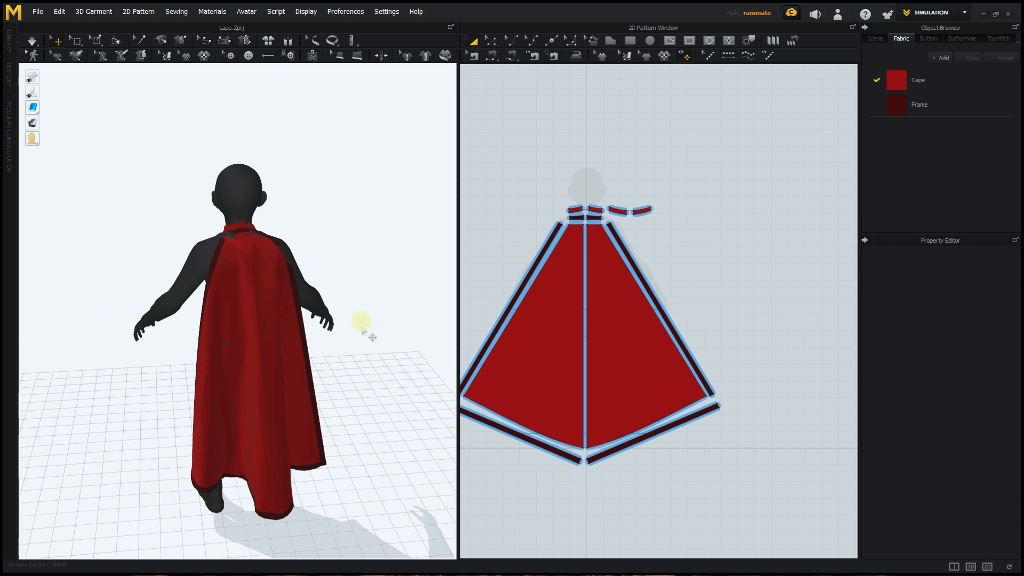
pyautogui.moveTo(362, 331); pyautogui.dragTo(390, 317, button='right')
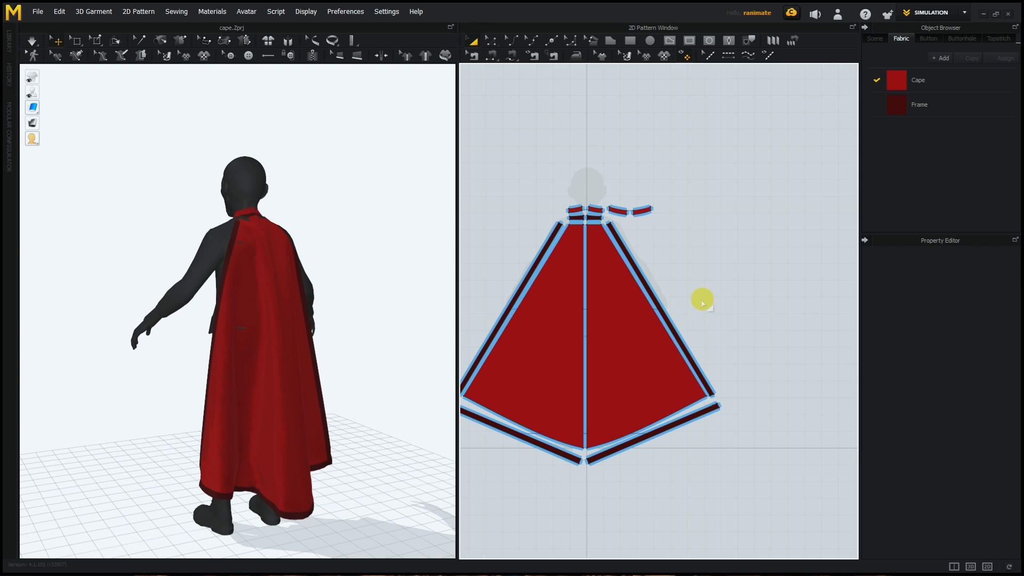
# Step: Select all the cape's pattern pieces and set their particle distance to 20, then clear the selection
pyautogui.rightClick(682, 274)
pyautogui.moveTo(659, 270); pyautogui.dragTo(719, 266, button='right')
pyautogui.moveTo(485, 162); pyautogui.dragTo(696, 447)
pyautogui.moveTo(804, 488); pyautogui.dragTo(808, 501)
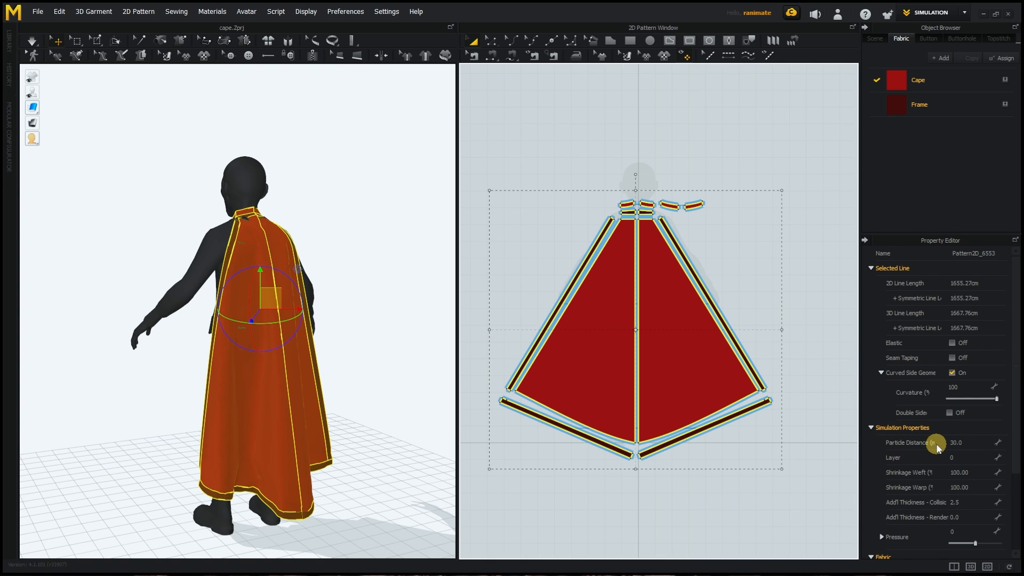
pyautogui.click(970, 442)
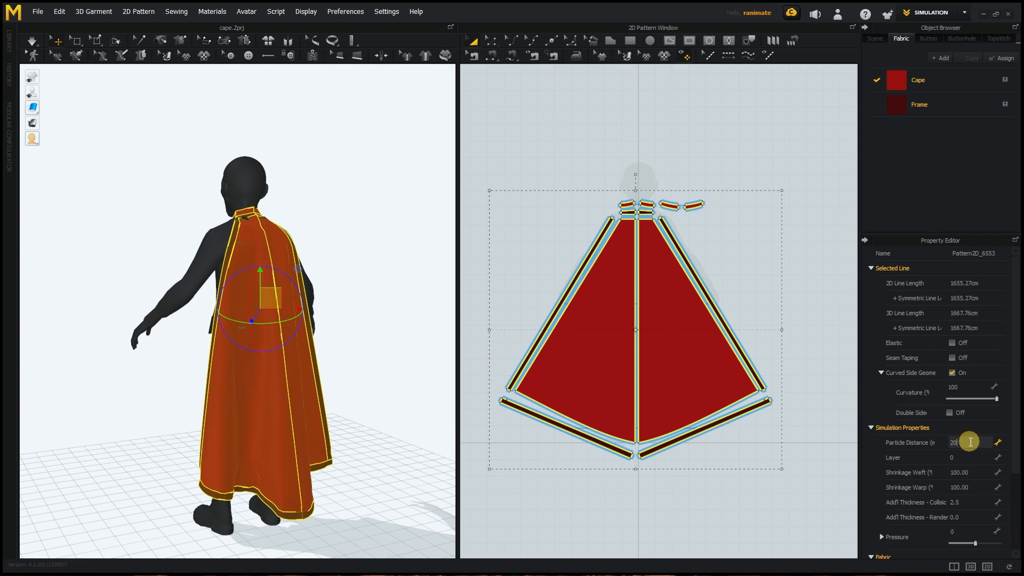
pyautogui.press('Return')
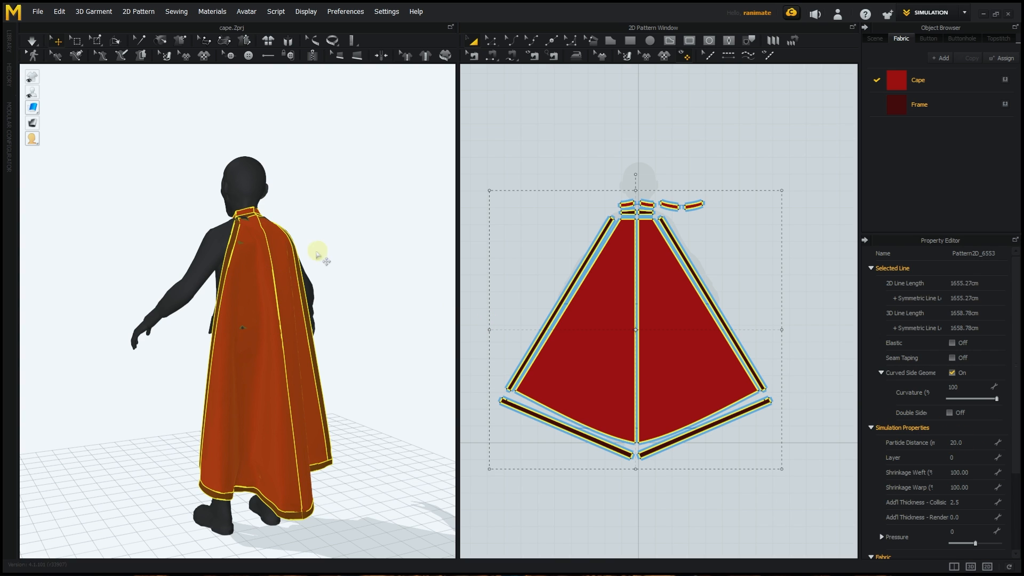
pyautogui.click(366, 201)
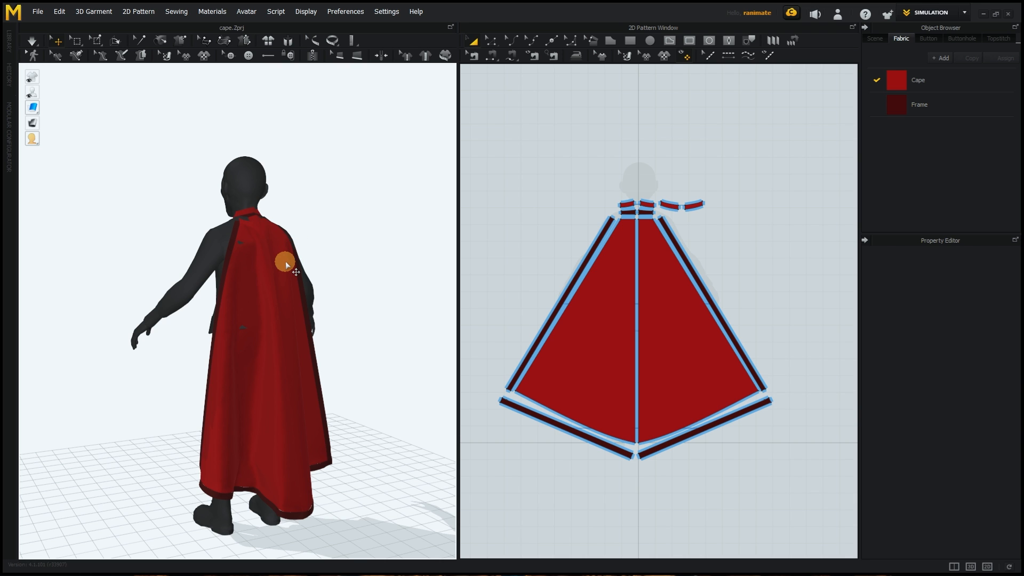
# Step: Run the simulation and pull a main cape panel away from the avatar's legs
pyautogui.click(32, 41)
pyautogui.moveTo(361, 357); pyautogui.dragTo(354, 389, button='right')
pyautogui.moveTo(320, 416); pyautogui.dragTo(343, 422)
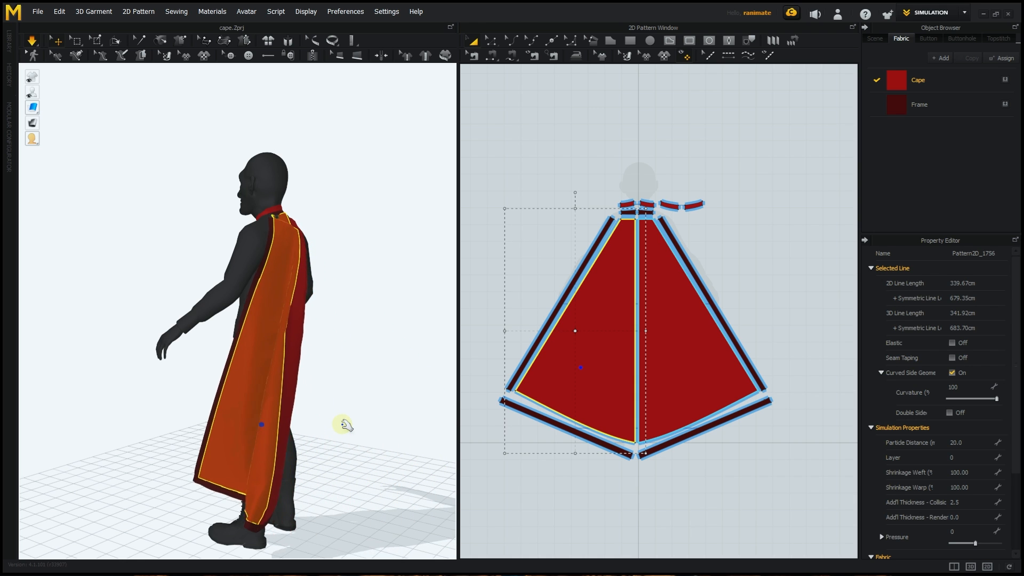
# Step: Set the selected main cape panel's particle distance to 10
pyautogui.click(956, 442)
pyautogui.write('10')
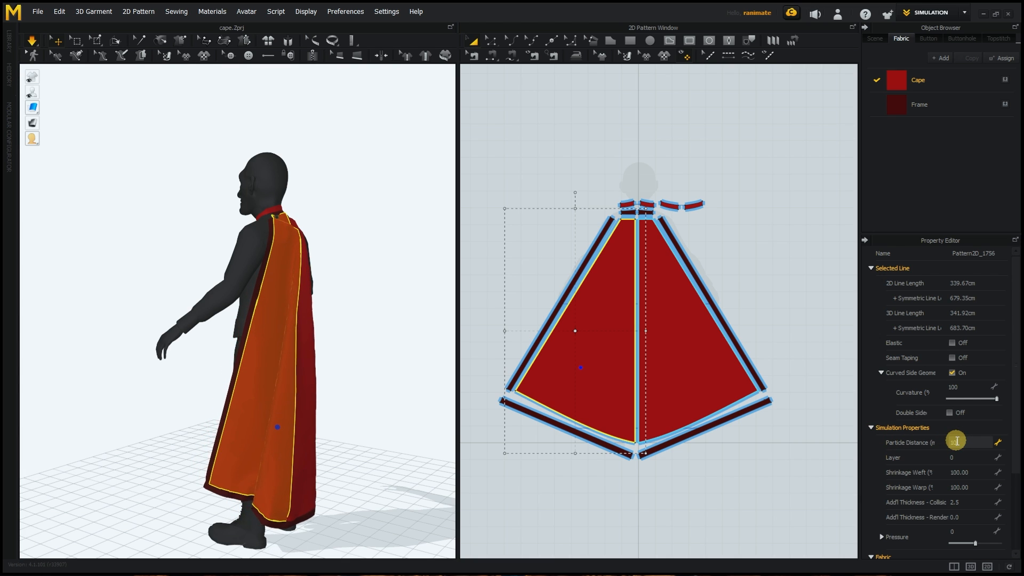
pyautogui.press('Return')
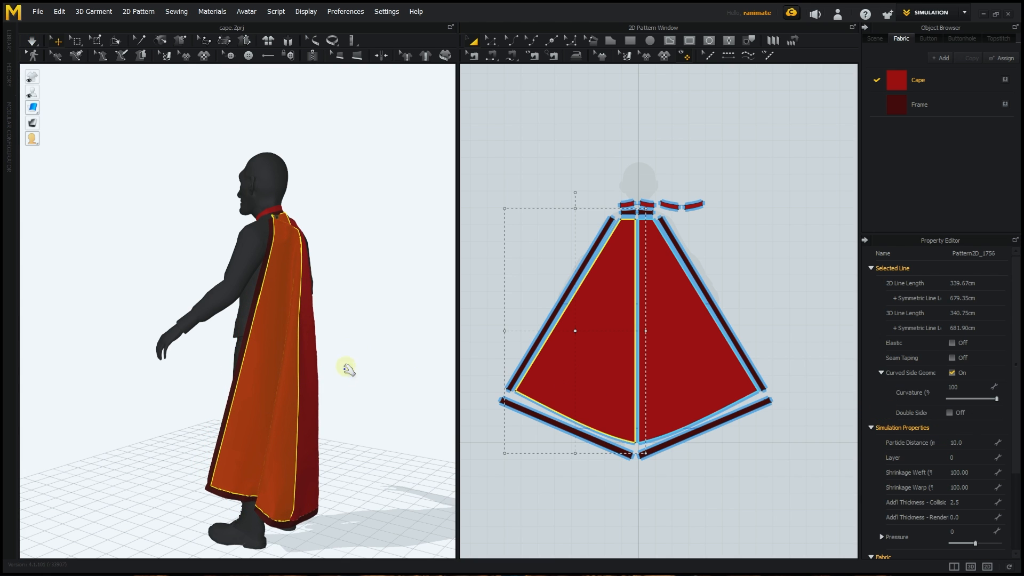
# Step: Shift the other main panel away from the avatar, run the simulation and fling the cape far out behind the body
pyautogui.moveTo(316, 400); pyautogui.dragTo(355, 393)
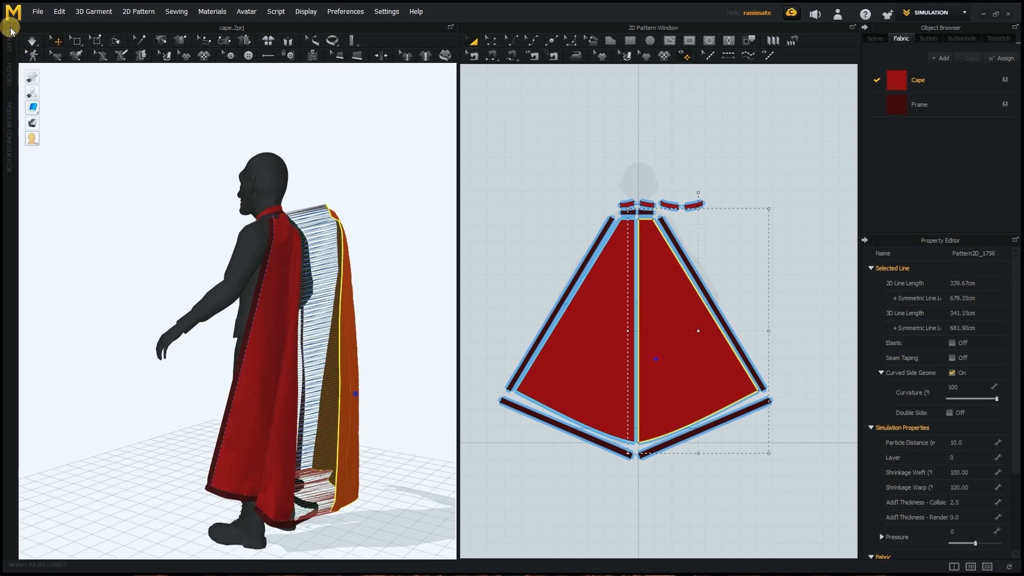
pyautogui.click(32, 40)
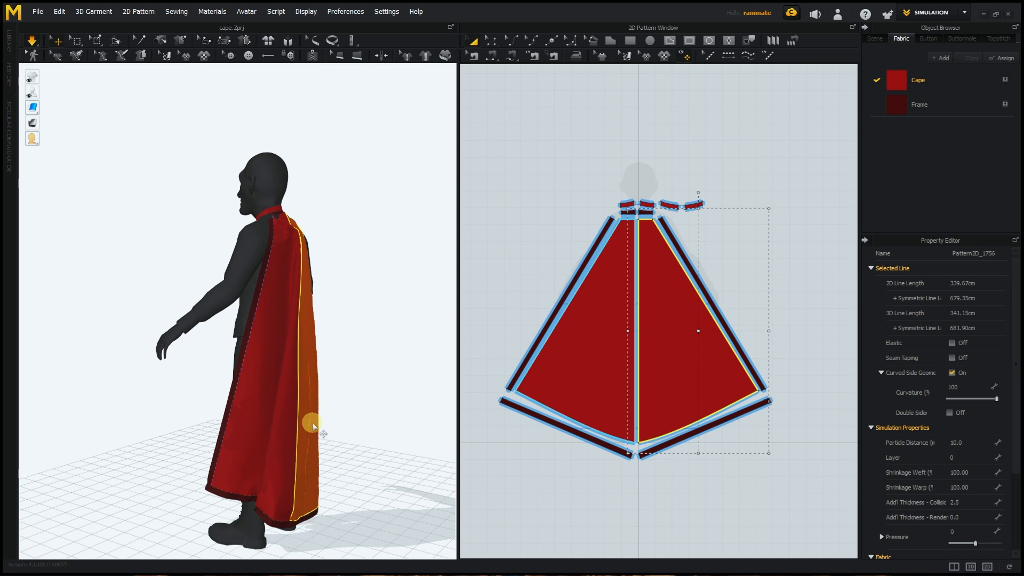
pyautogui.moveTo(314, 427); pyautogui.dragTo(394, 393)
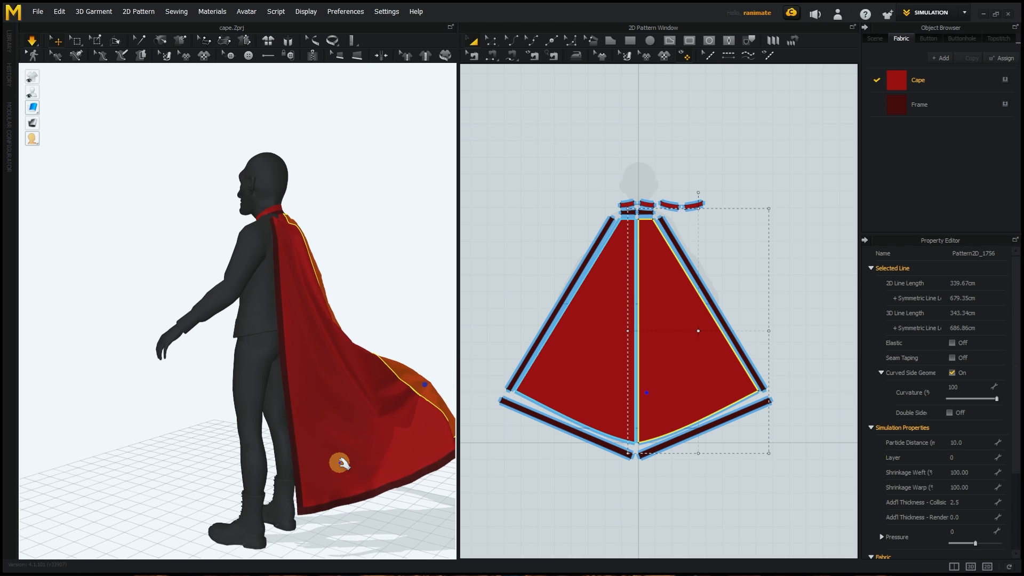
# Step: Set the main cape panels' particle distance to 30 with the simulation paused, and resume simulating
pyautogui.click(32, 42)
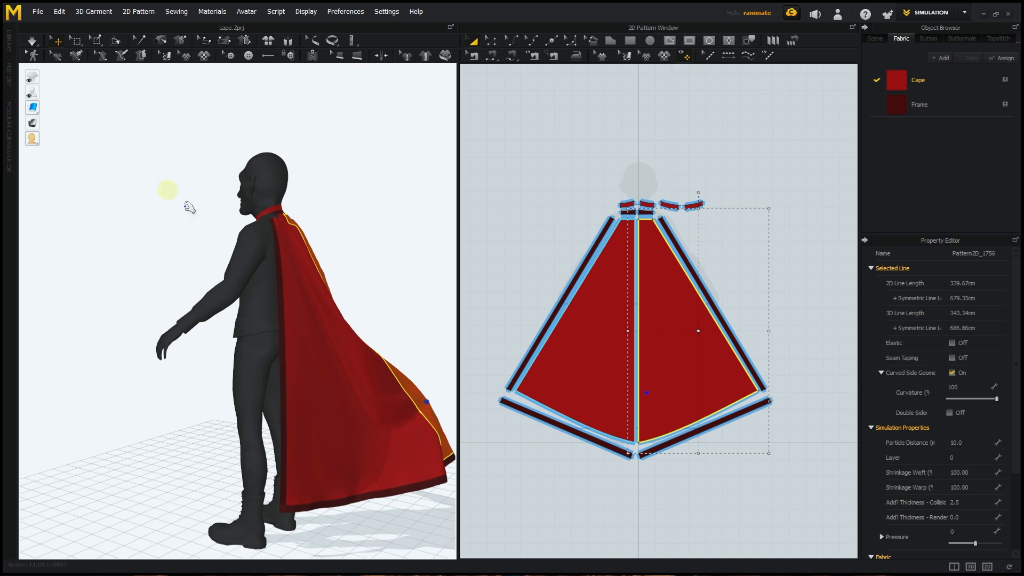
pyautogui.click(954, 441)
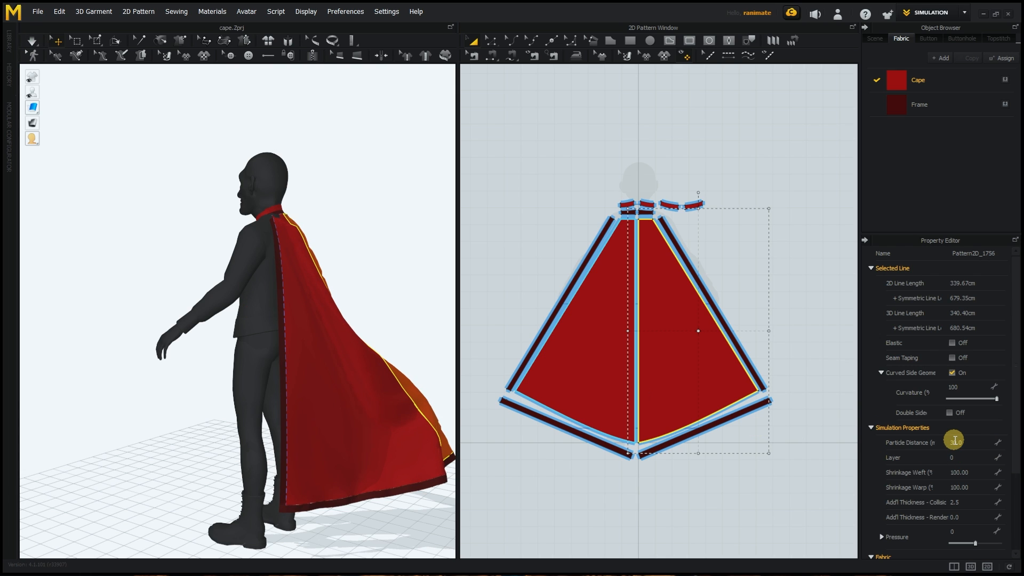
pyautogui.click(33, 42)
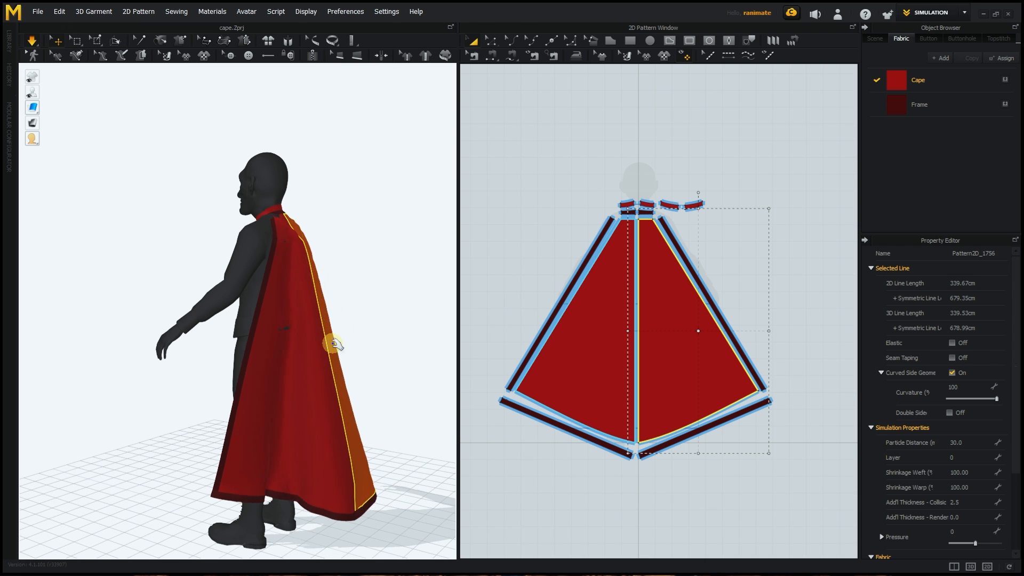
# Step: Tug both main cape panels from the side and back, up to the collar seam, to rearrange the folds
pyautogui.moveTo(341, 359); pyautogui.dragTo(261, 361, button='right')
pyautogui.moveTo(297, 336); pyautogui.dragTo(277, 335)
pyautogui.moveTo(361, 372); pyautogui.dragTo(281, 395, button='right')
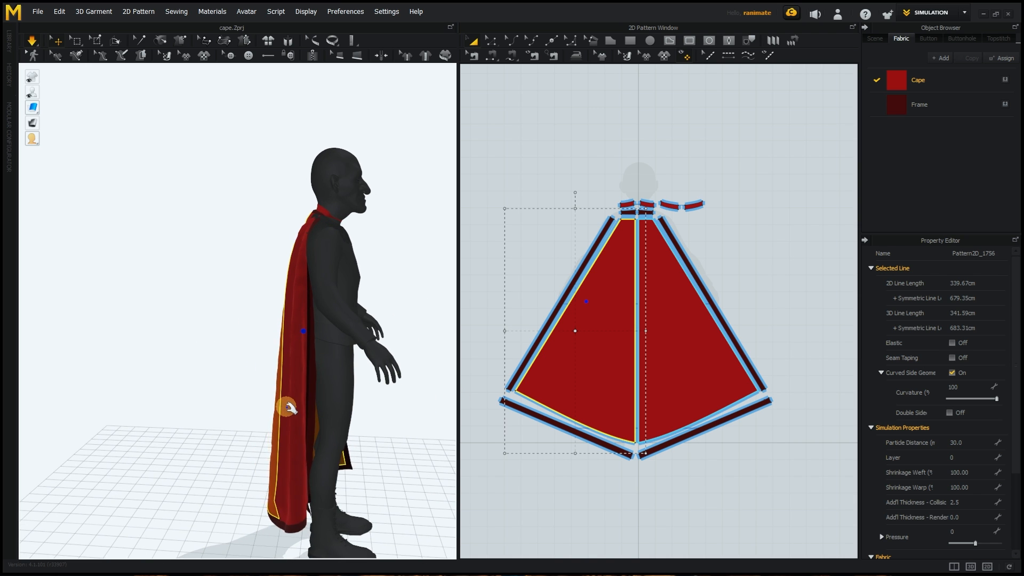
pyautogui.click(272, 424)
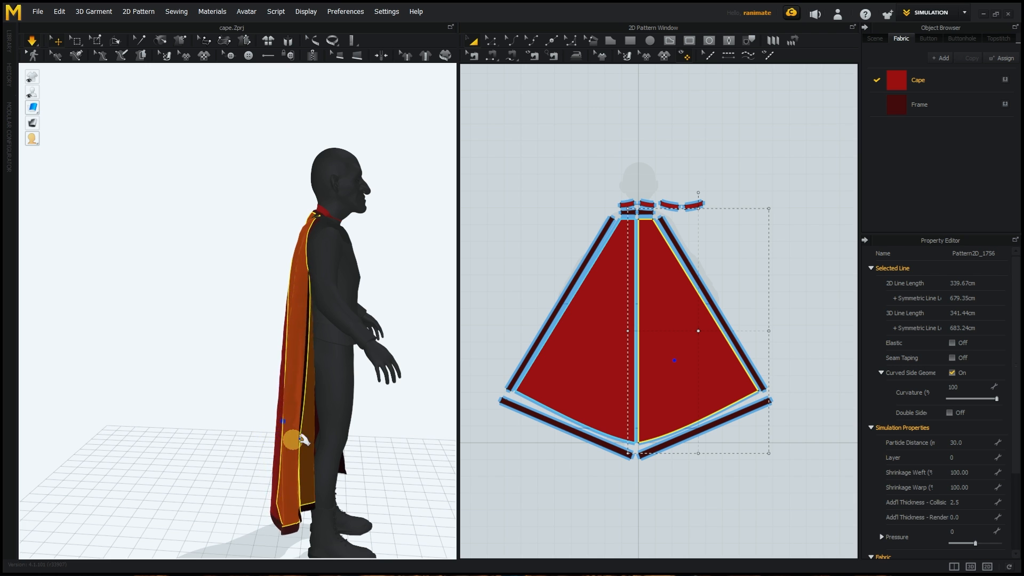
pyautogui.moveTo(302, 440); pyautogui.dragTo(313, 260, button='right')
pyautogui.moveTo(244, 227); pyautogui.dragTo(239, 211)
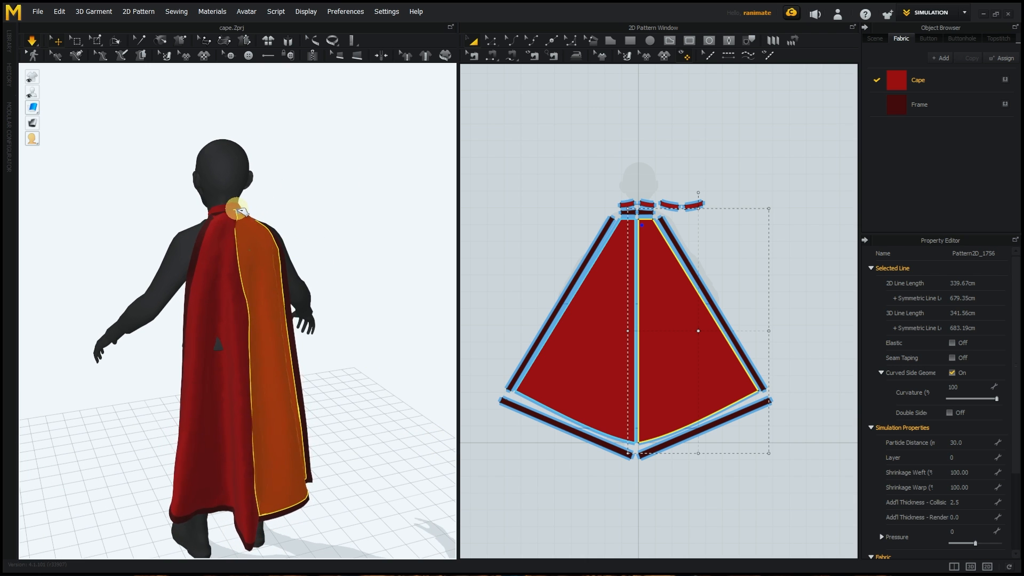
# Step: Adjust the cape's upper back around the neck and shoulders by pulling each main panel during the simulation
pyautogui.moveTo(345, 292); pyautogui.dragTo(416, 299, button='right')
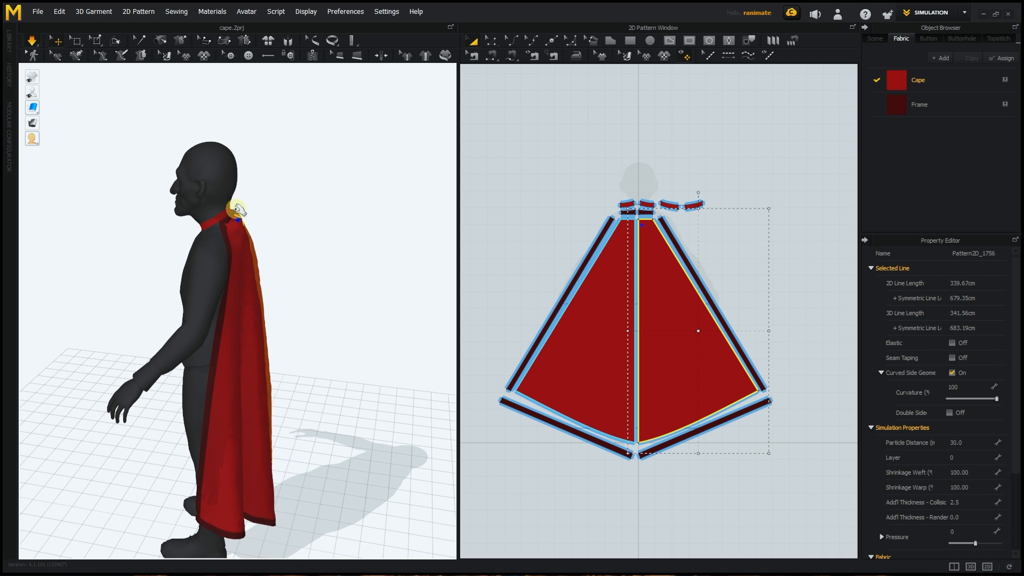
pyautogui.click(238, 210)
pyautogui.moveTo(270, 233); pyautogui.dragTo(155, 237, button='right')
pyautogui.click(201, 228)
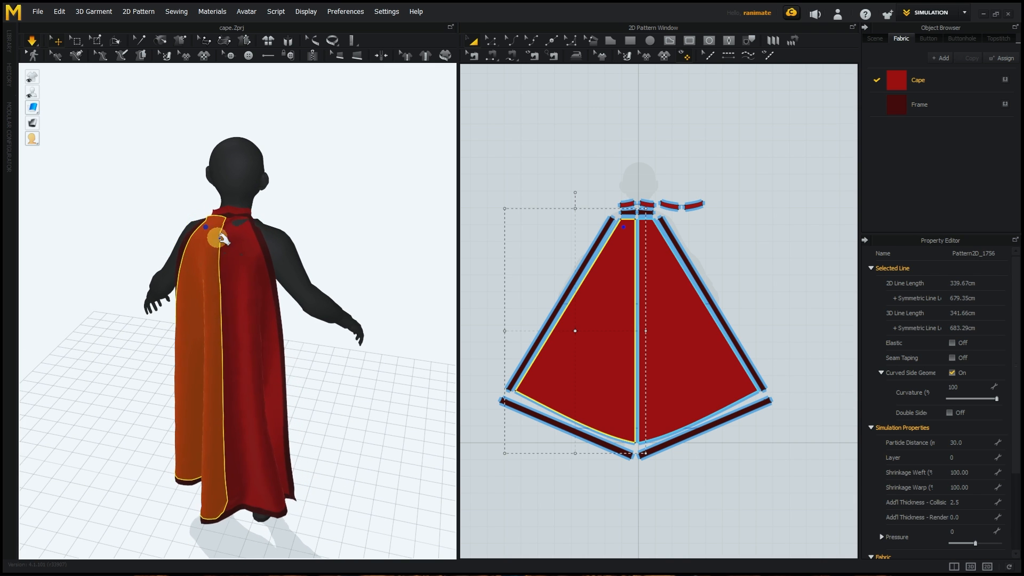
pyautogui.moveTo(241, 213); pyautogui.dragTo(190, 245, button='right')
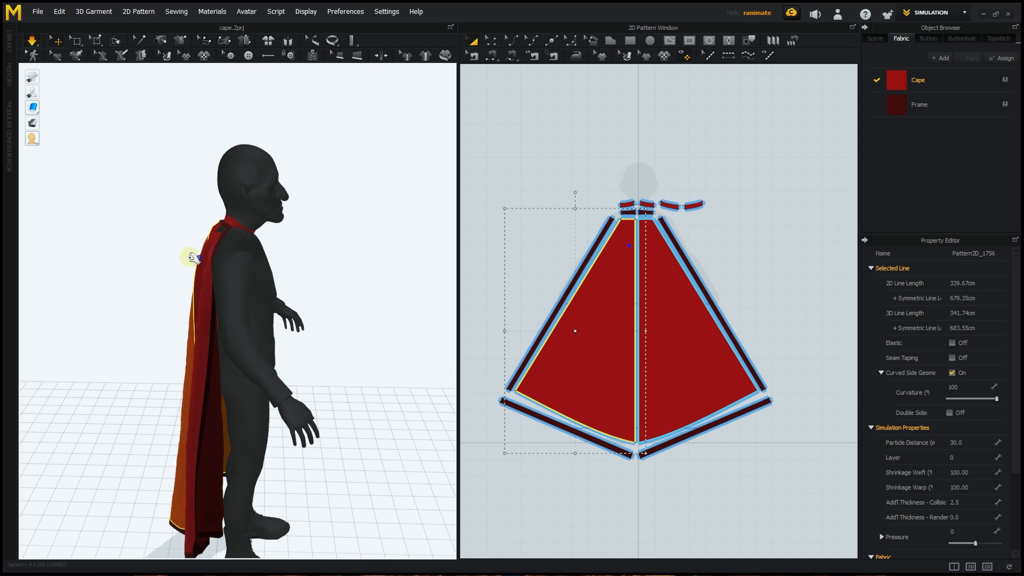
pyautogui.click(188, 297)
pyautogui.moveTo(189, 297); pyautogui.dragTo(229, 330, button='right')
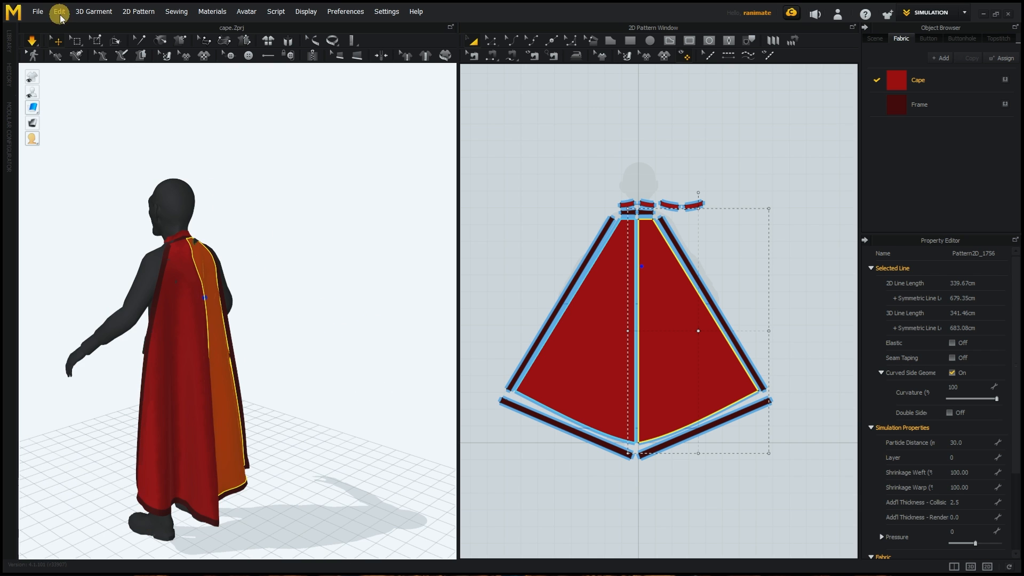
# Step: Stop the simulation, select all the cape's pattern pieces and bring up the export formats
pyautogui.click(33, 43)
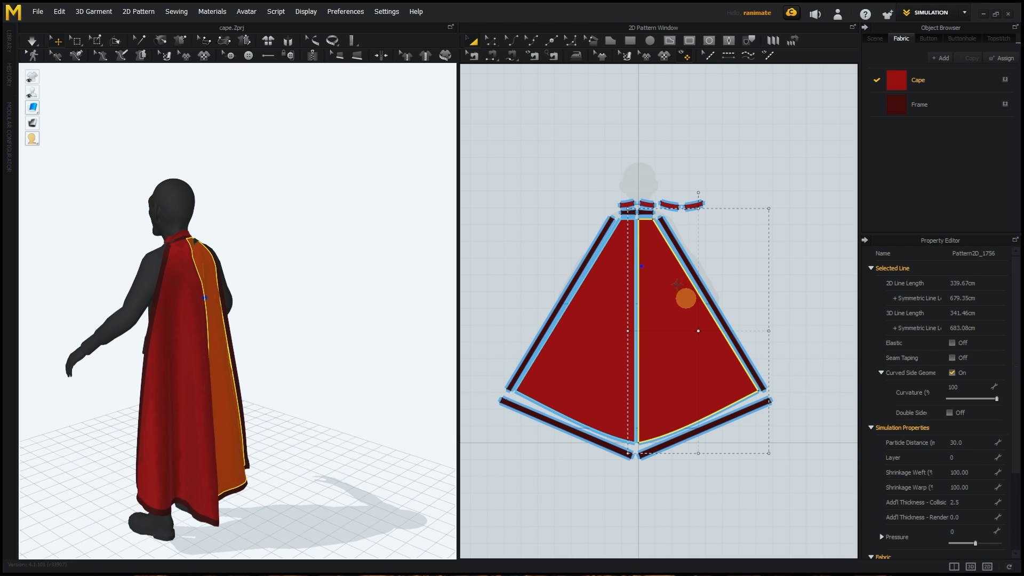
pyautogui.moveTo(491, 173); pyautogui.dragTo(809, 502)
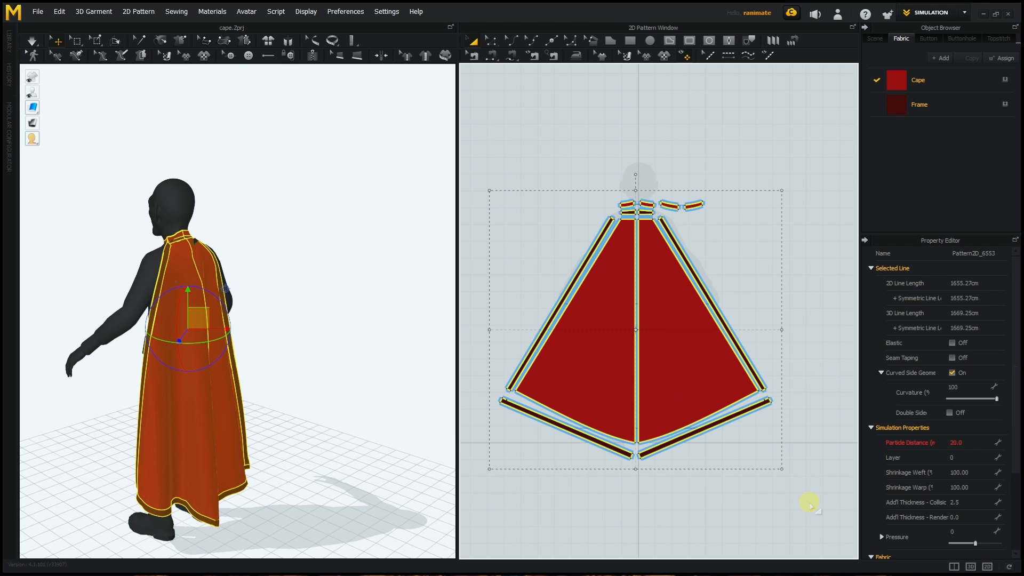
pyautogui.click(36, 12)
pyautogui.click(60, 151)
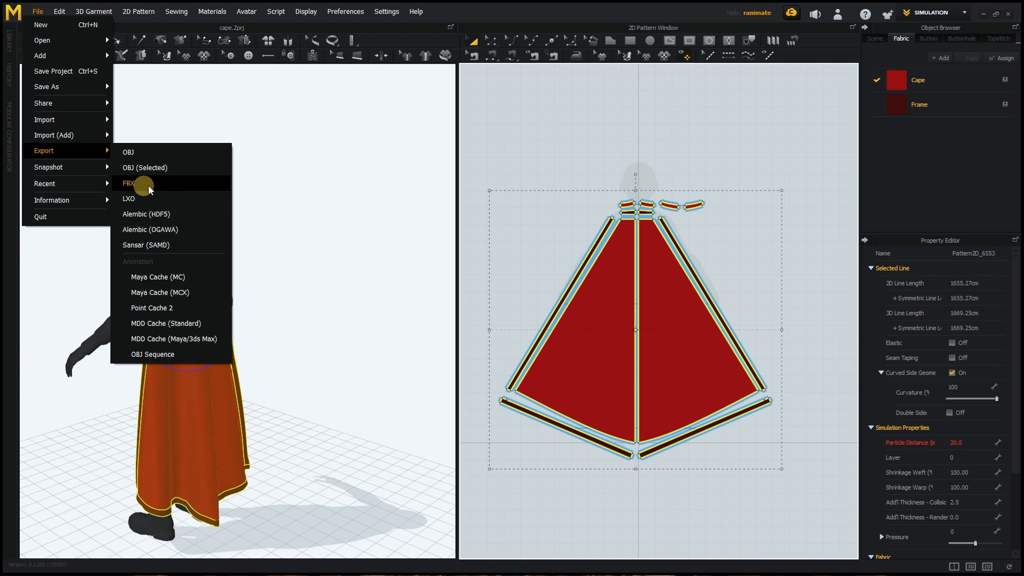
pyautogui.click(260, 125)
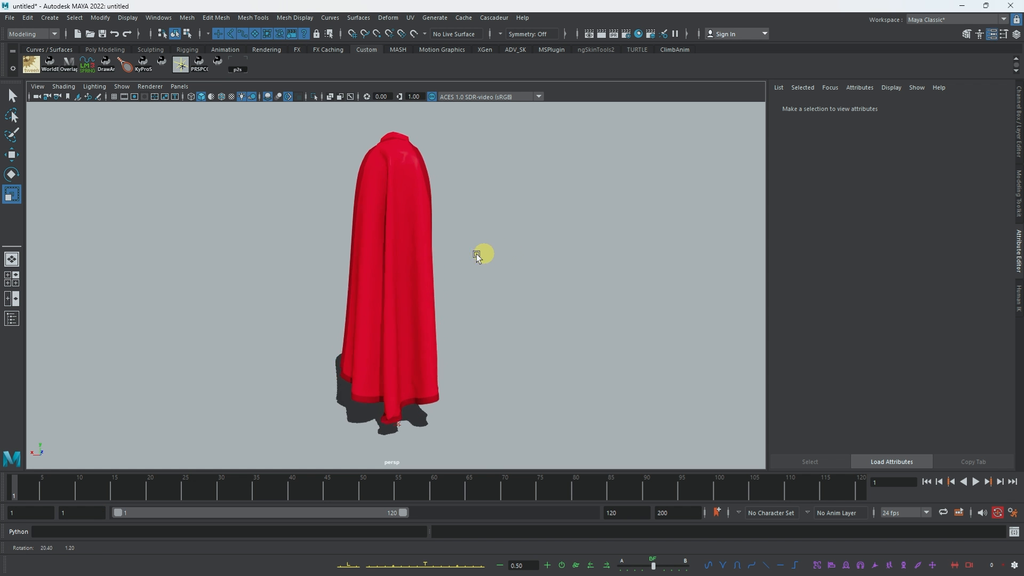
# Step: Switch to Maya, select the imported cape mesh and reduce its polygons by 80 percent
pyautogui.keyDown('alt'); pyautogui.moveTo(475, 254); pyautogui.dragTo(502, 253); pyautogui.keyUp('alt')
pyautogui.click(408, 244)
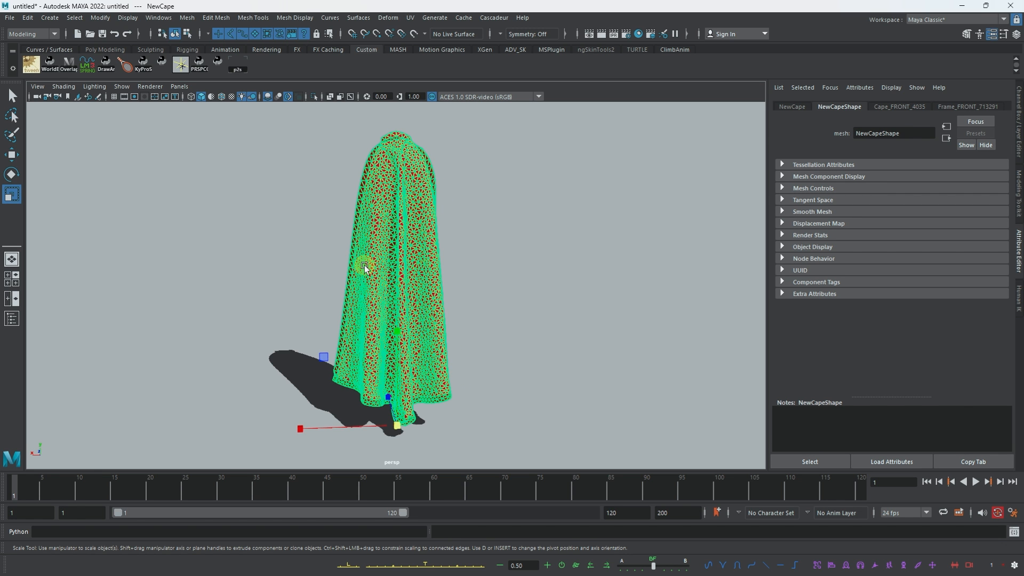
pyautogui.moveTo(468, 246)
pyautogui.keyDown('alt'); pyautogui.mouseDown()
pyautogui.moveTo(315, 240)
pyautogui.moveTo(457, 242)
pyautogui.mouseUp(); pyautogui.keyUp('alt')
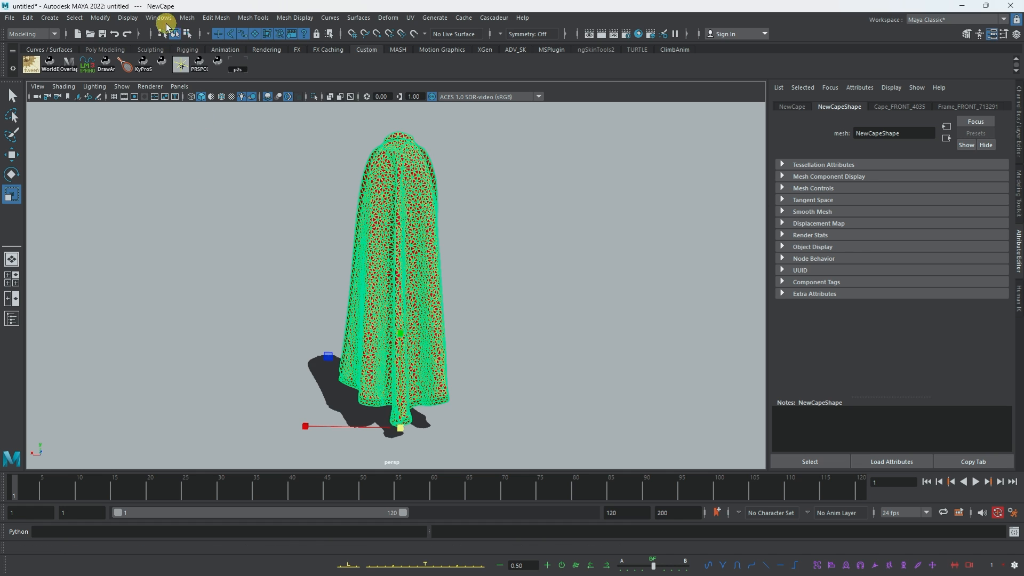
pyautogui.click(188, 22)
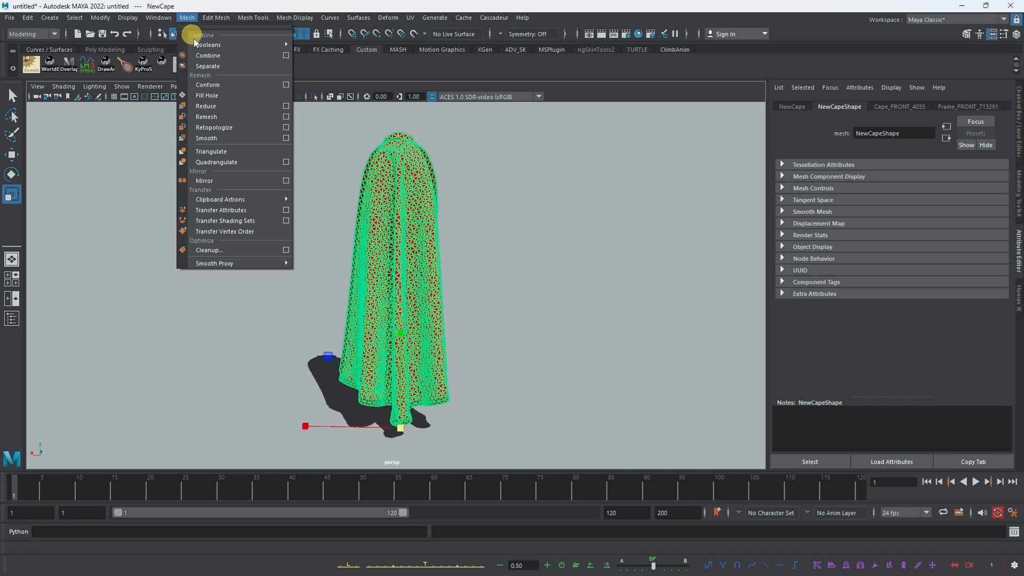
pyautogui.click(222, 106)
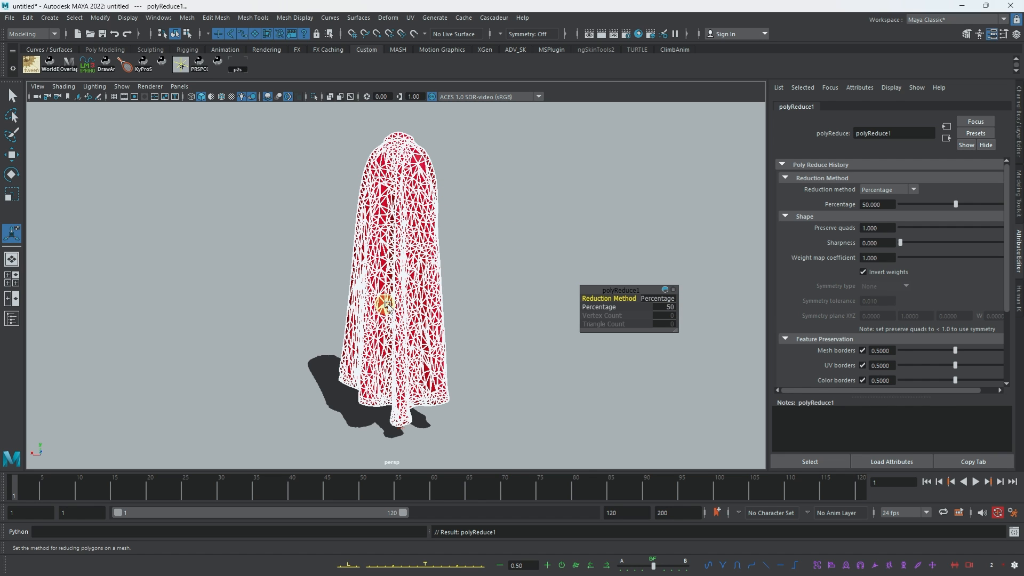
pyautogui.click(672, 309)
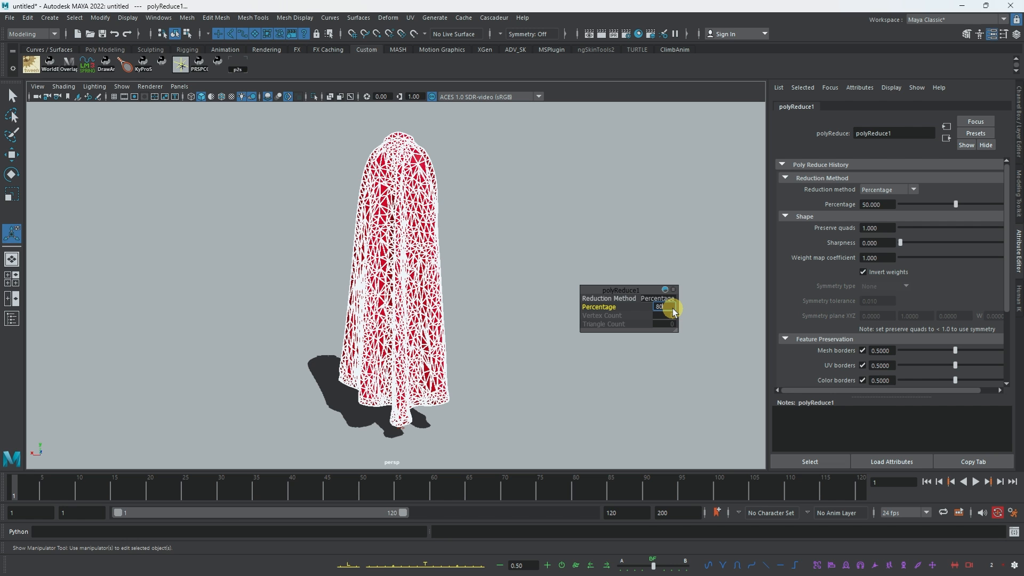
pyautogui.press('Return')
# Step: Try a reduction percentage of 50 on the cape, settle on 65, and check the deselected mesh
pyautogui.keyDown('alt'); pyautogui.moveTo(507, 302); pyautogui.dragTo(473, 298); pyautogui.keyUp('alt')
pyautogui.click(499, 247)
pyautogui.click(422, 274)
pyautogui.click(661, 308)
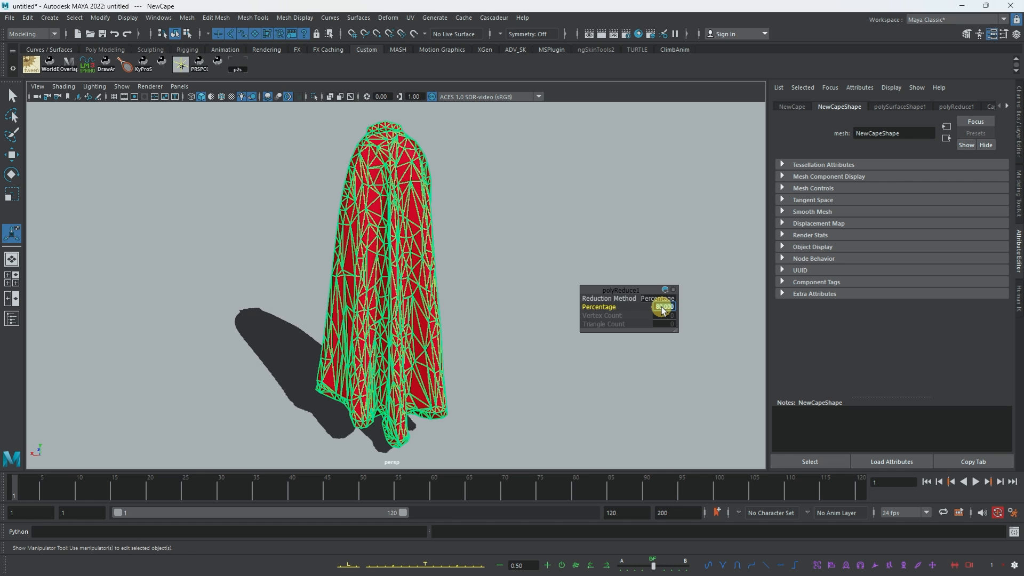
pyautogui.write('50')
pyautogui.press('Return')
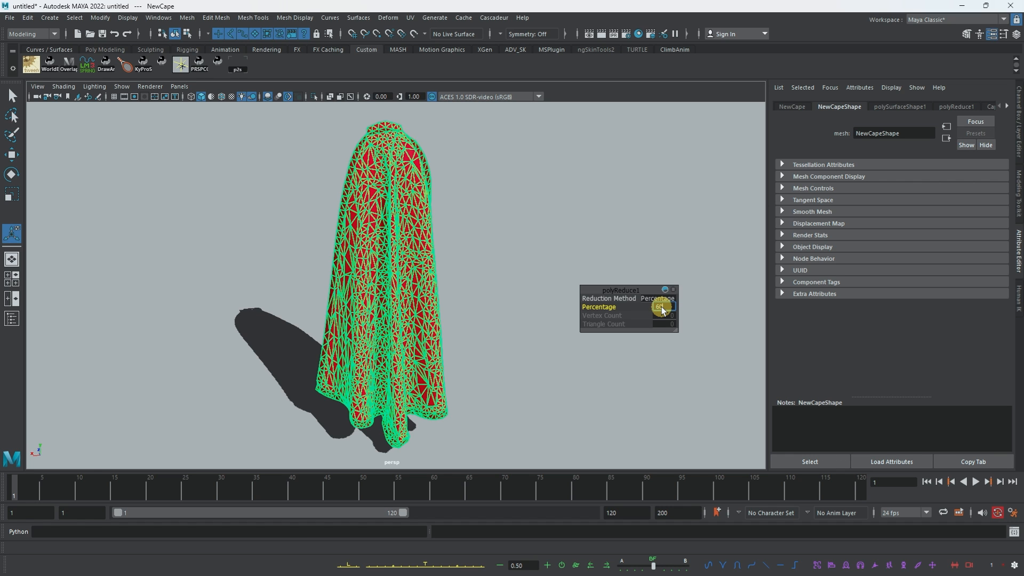
pyautogui.press('Return')
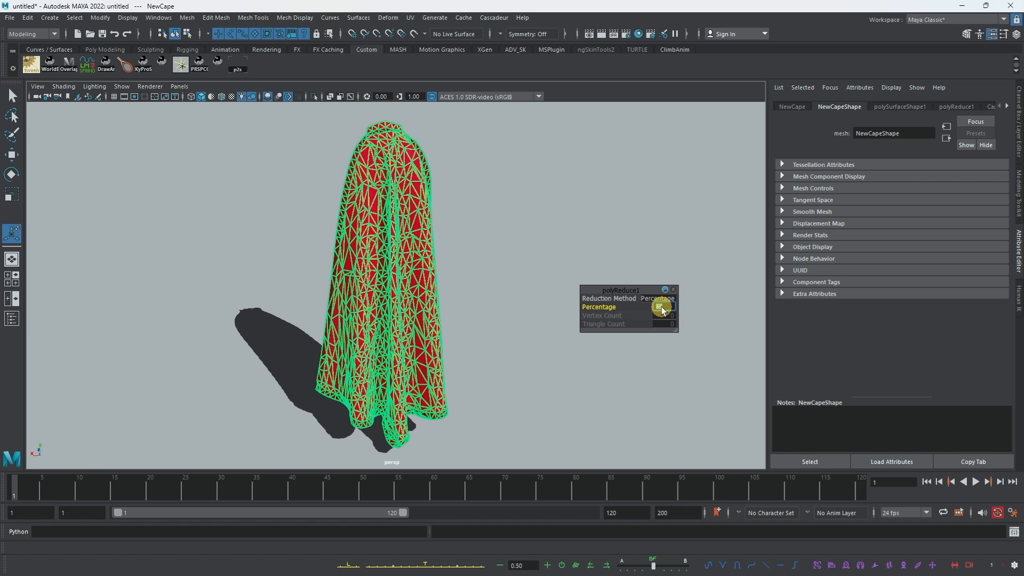
pyautogui.click(524, 177)
pyautogui.keyDown('alt'); pyautogui.moveTo(492, 216); pyautogui.dragTo(528, 215); pyautogui.keyUp('alt')
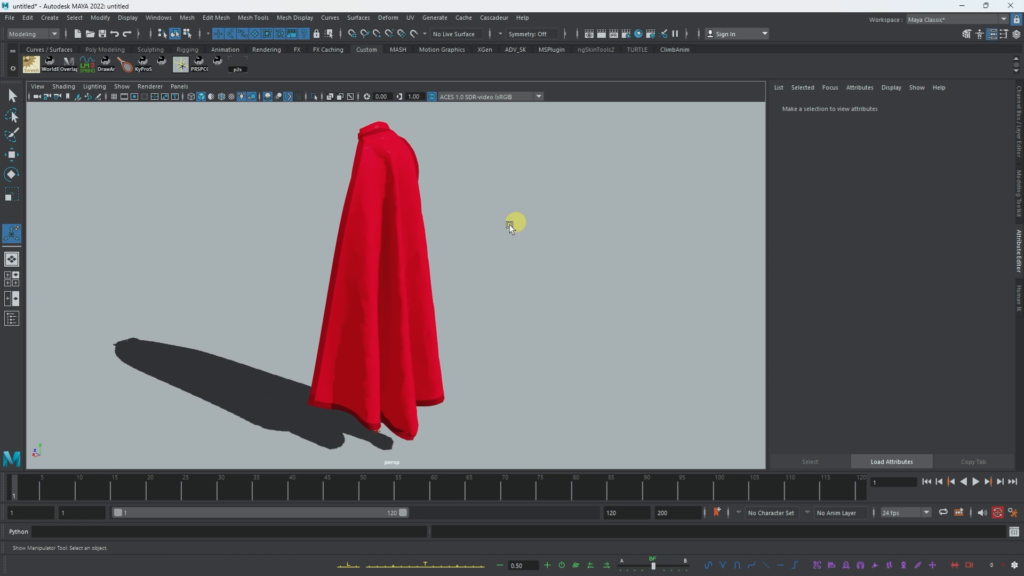
# Step: Reselect the reduced cape mesh and apply Smooth to it with the default options
pyautogui.click(413, 280)
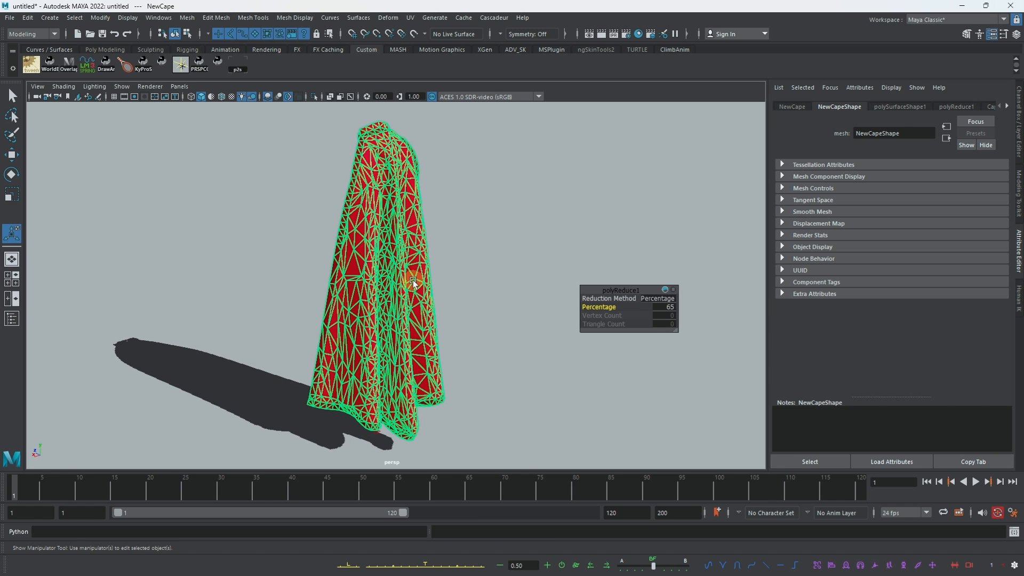
pyautogui.click(497, 203)
pyautogui.click(414, 262)
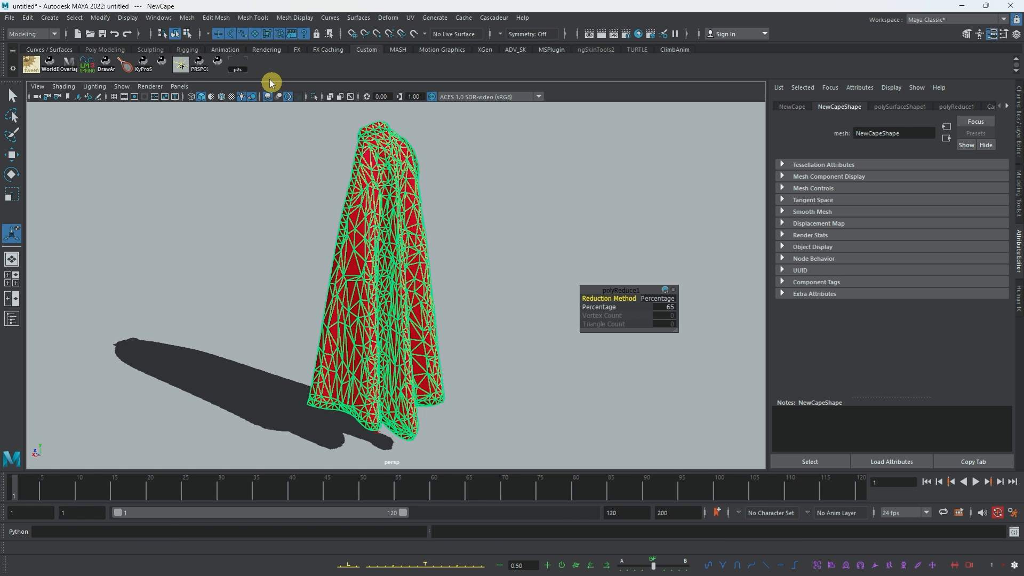
pyautogui.click(187, 17)
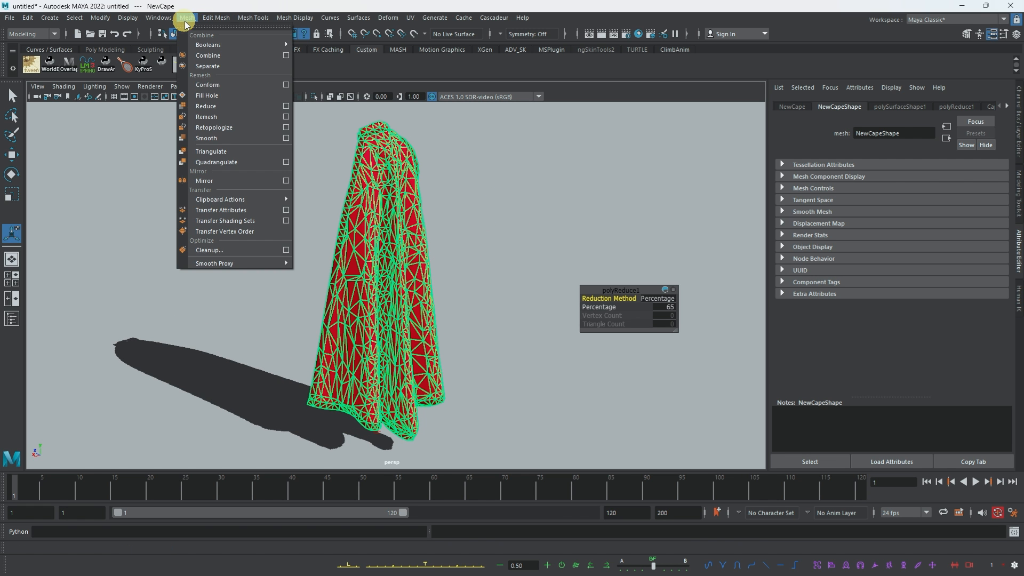
pyautogui.click(208, 138)
pyautogui.click(448, 181)
pyautogui.keyDown('alt'); pyautogui.moveTo(441, 197); pyautogui.dragTo(418, 200); pyautogui.keyUp('alt')
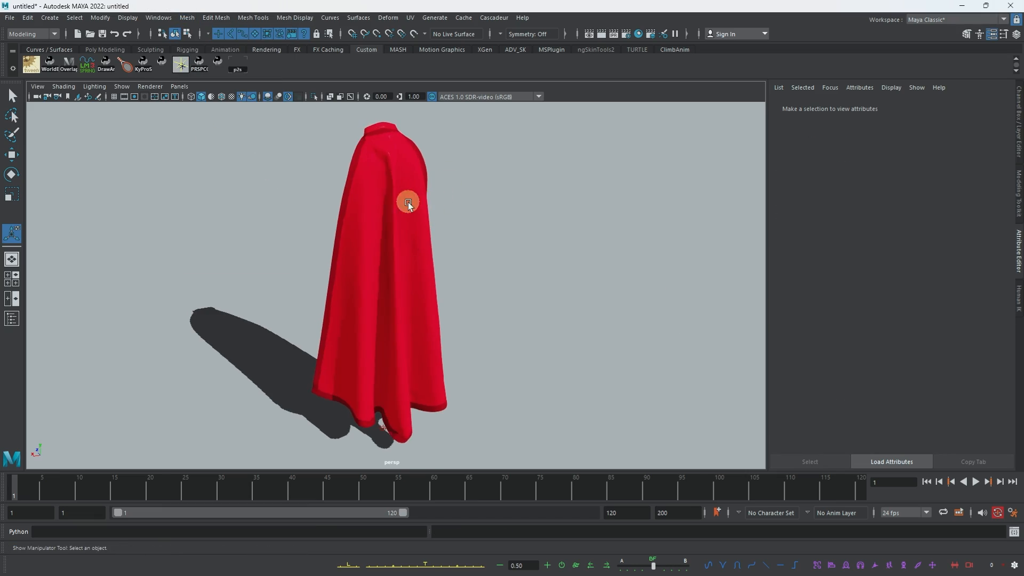
# Step: Examine the smoothed cape's shading and wireframe from the back and both sides
pyautogui.click(410, 203)
pyautogui.keyDown('alt'); pyautogui.moveTo(474, 186); pyautogui.dragTo(453, 203); pyautogui.keyUp('alt')
pyautogui.click(459, 199)
pyautogui.click(442, 241)
pyautogui.scroll(-2, 485, 205)
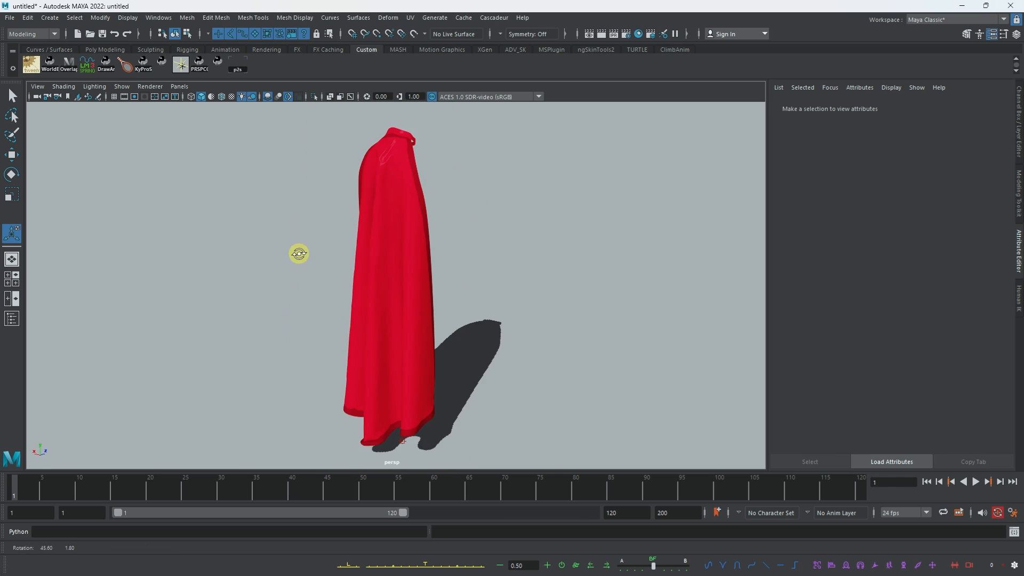
pyautogui.keyDown('alt'); pyautogui.moveTo(297, 254); pyautogui.dragTo(380, 287); pyautogui.keyUp('alt')
pyautogui.click(376, 253)
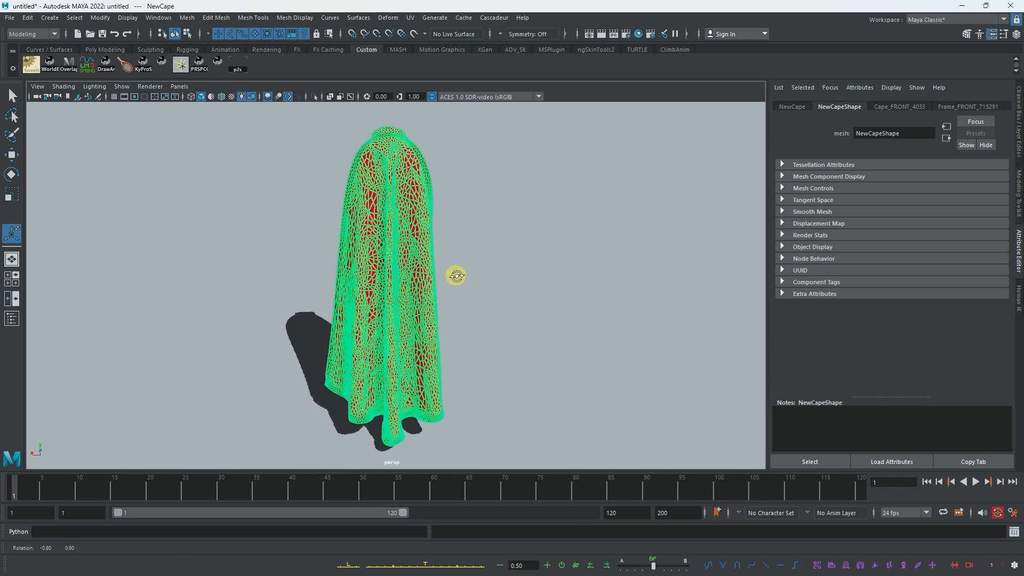
pyautogui.keyDown('alt'); pyautogui.moveTo(455, 276); pyautogui.dragTo(489, 276); pyautogui.keyUp('alt')
pyautogui.click(494, 222)
pyautogui.keyDown('alt'); pyautogui.moveTo(451, 245); pyautogui.dragTo(419, 241); pyautogui.keyUp('alt')
pyautogui.click(414, 267)
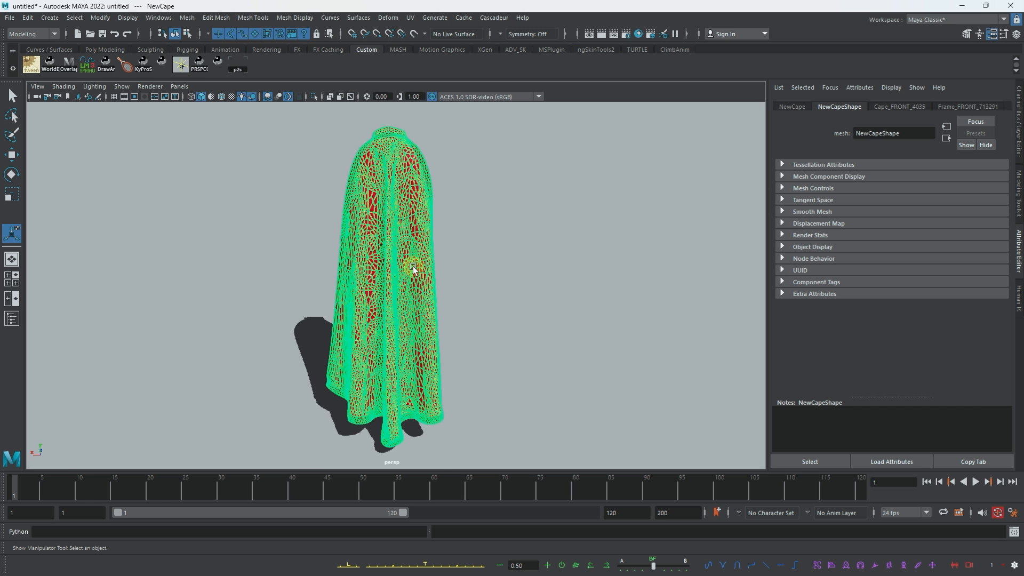
pyautogui.keyDown('alt'); pyautogui.moveTo(447, 274); pyautogui.dragTo(539, 273); pyautogui.keyUp('alt')
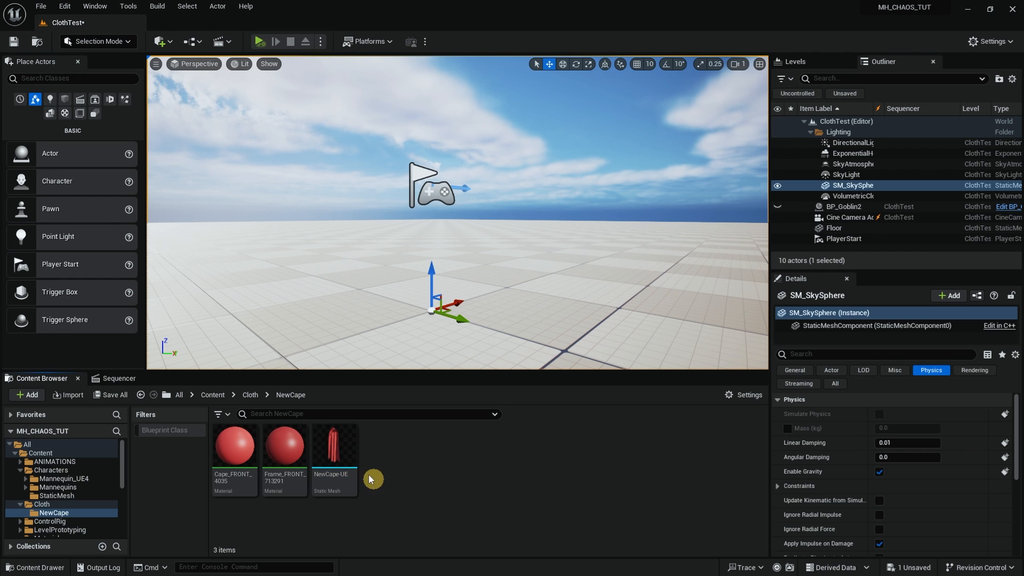
# Step: Switch to Unreal Engine, open the NewCape-UE static mesh and inspect the whole cape and its material slots
pyautogui.doubleClick(335, 455)
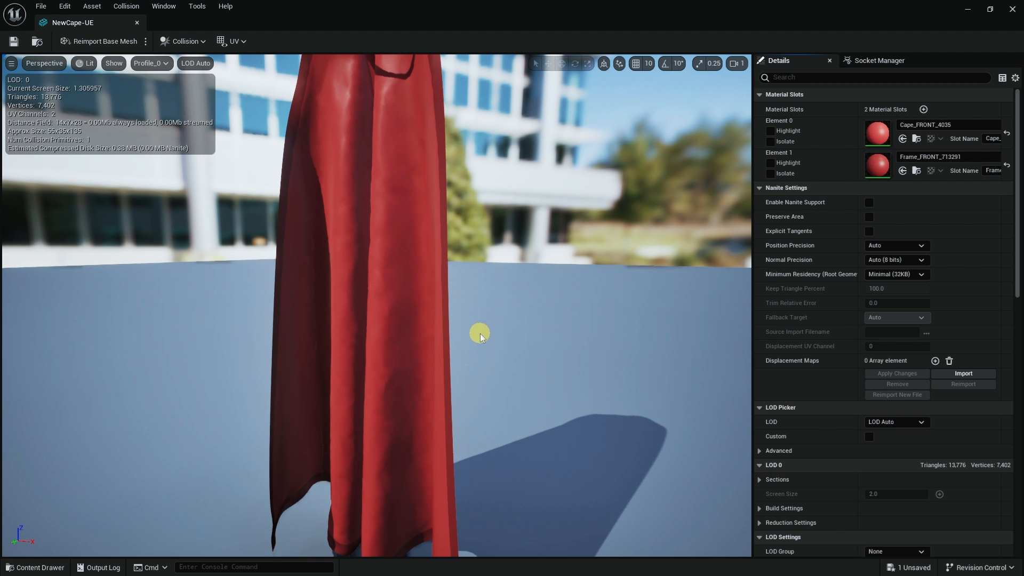
pyautogui.keyDown('alt'); pyautogui.moveTo(480, 333); pyautogui.dragTo(506, 335); pyautogui.keyUp('alt')
pyautogui.keyDown('alt'); pyautogui.moveTo(479, 334); pyautogui.dragTo(502, 333, button='right'); pyautogui.keyUp('alt')
pyautogui.keyDown('alt'); pyautogui.moveTo(502, 334); pyautogui.dragTo(555, 347); pyautogui.keyUp('alt')
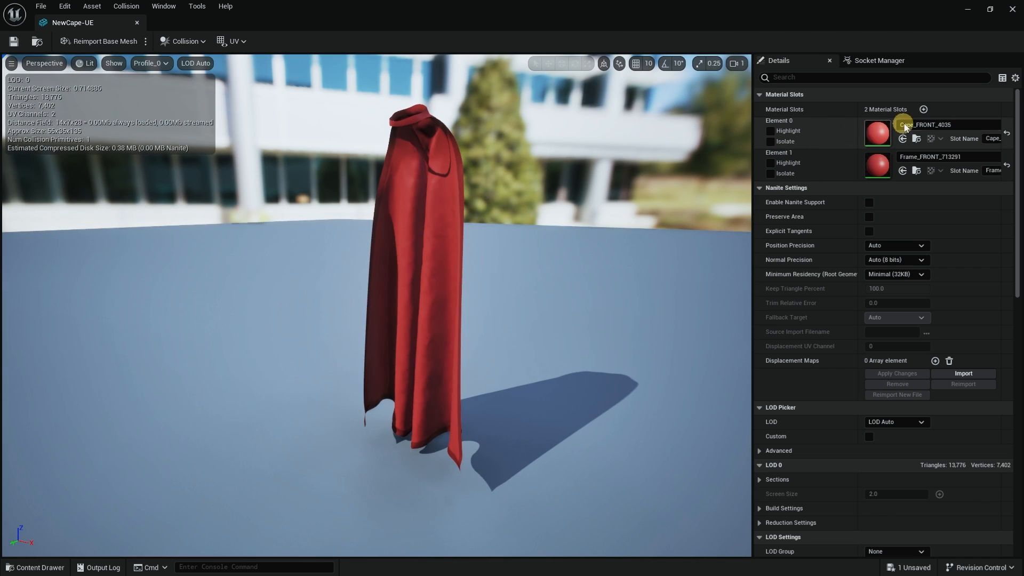
pyautogui.click(773, 142)
pyautogui.click(798, 142)
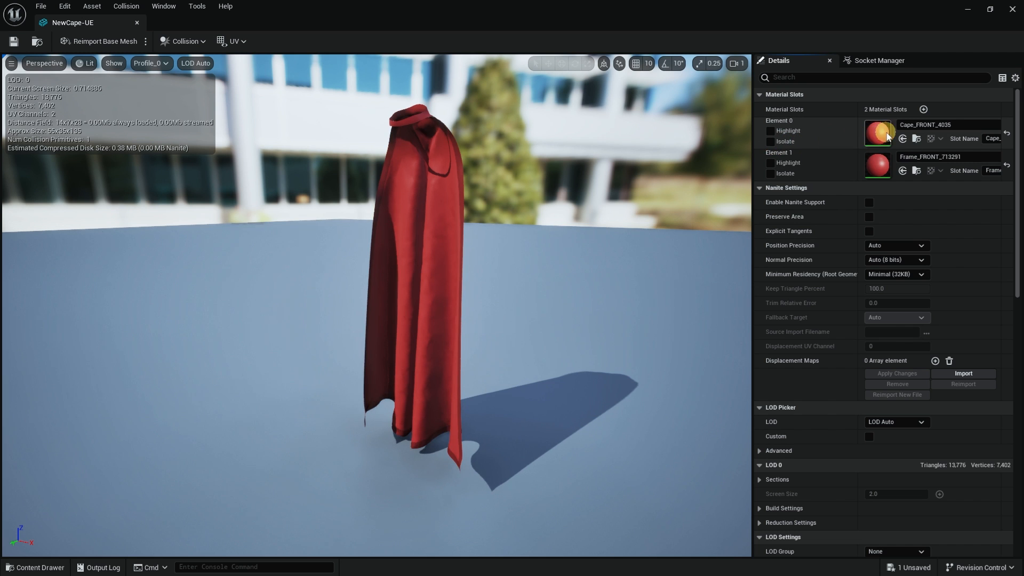
# Step: Check the Two Sided setting in the Cape_FRONT_4035 and Frame_FRONT_713291 materials
pyautogui.doubleClick(877, 132)
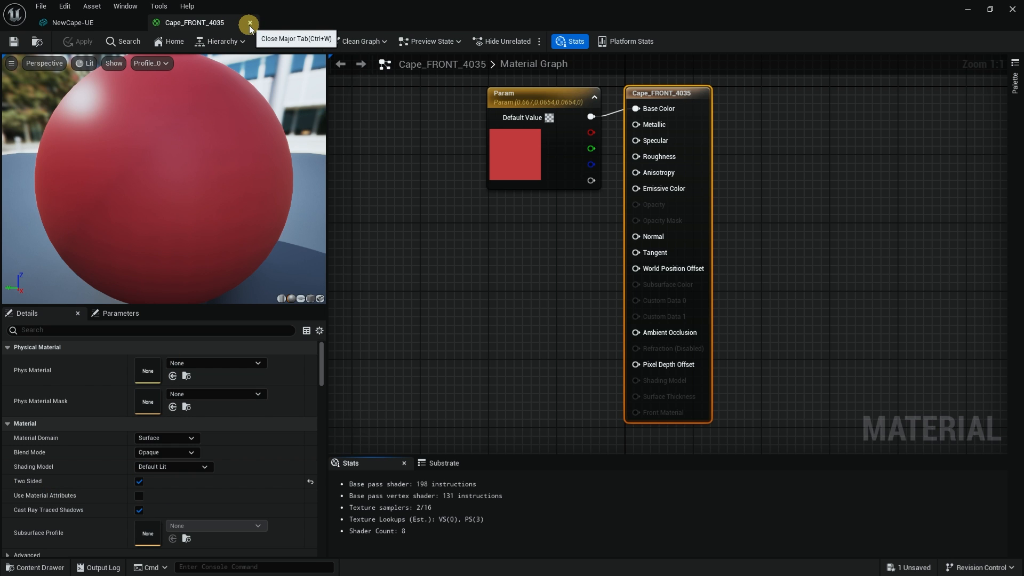
pyautogui.click(967, 10)
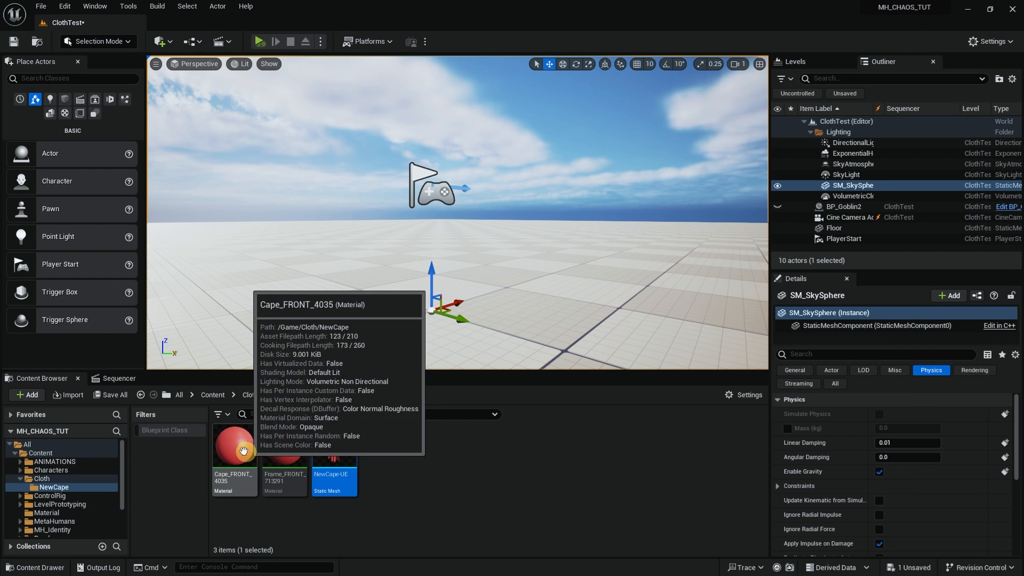
pyautogui.doubleClick(284, 444)
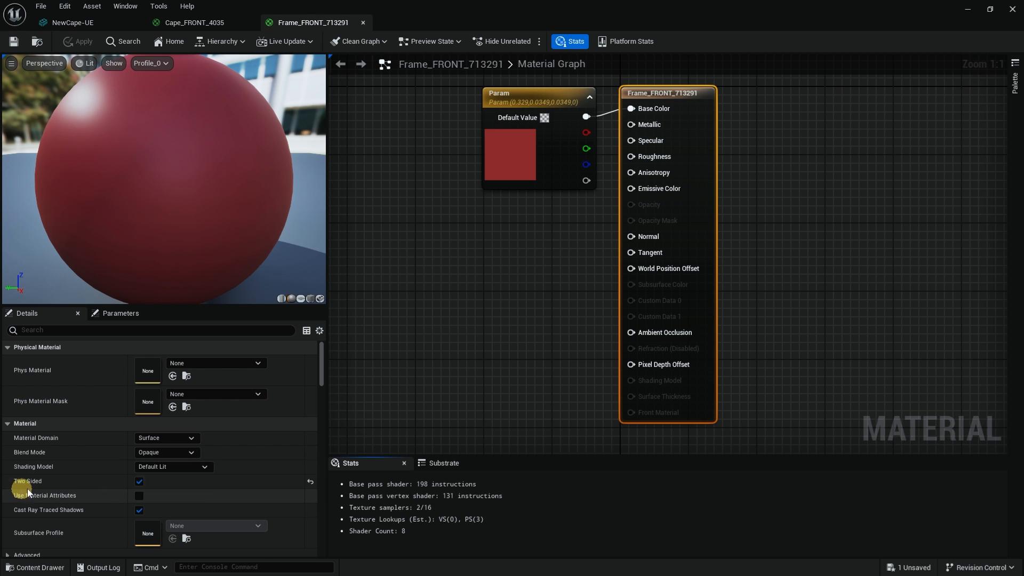
pyautogui.click(967, 11)
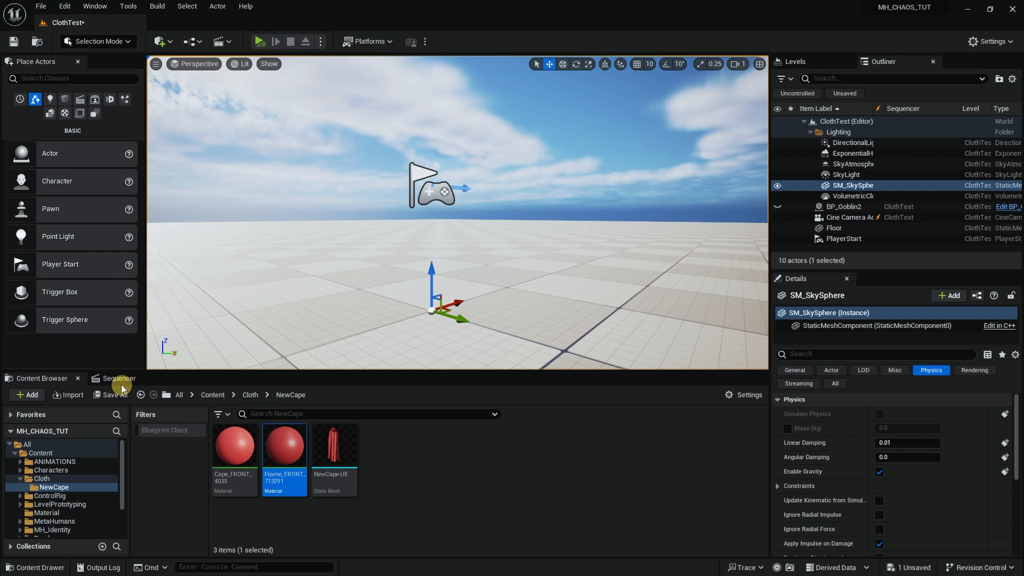
# Step: Open the Chaos cloth asset and review the StaticMeshImport and TransferSkinWeights node settings in its Dataflow graph
pyautogui.click(216, 395)
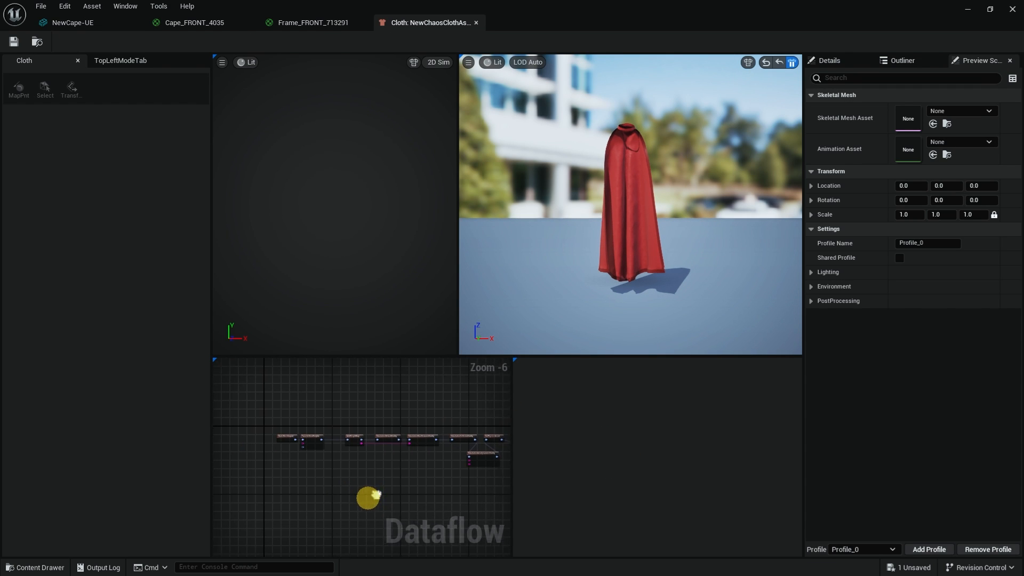
pyautogui.scroll(3, 368, 496)
pyautogui.moveTo(354, 469); pyautogui.dragTo(493, 550, button='right')
pyautogui.moveTo(414, 521); pyautogui.dragTo(481, 534, button='right')
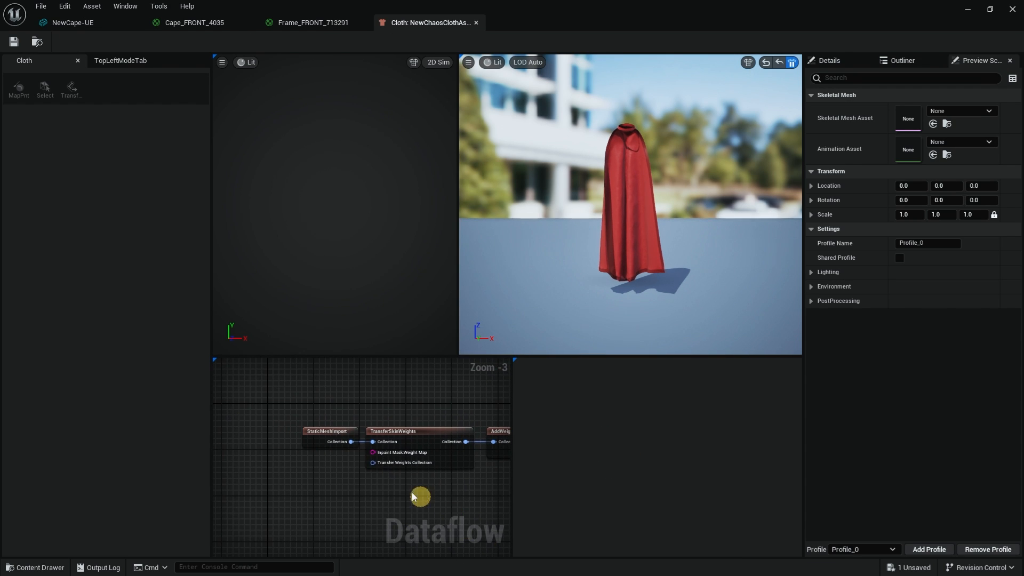
pyautogui.click(327, 432)
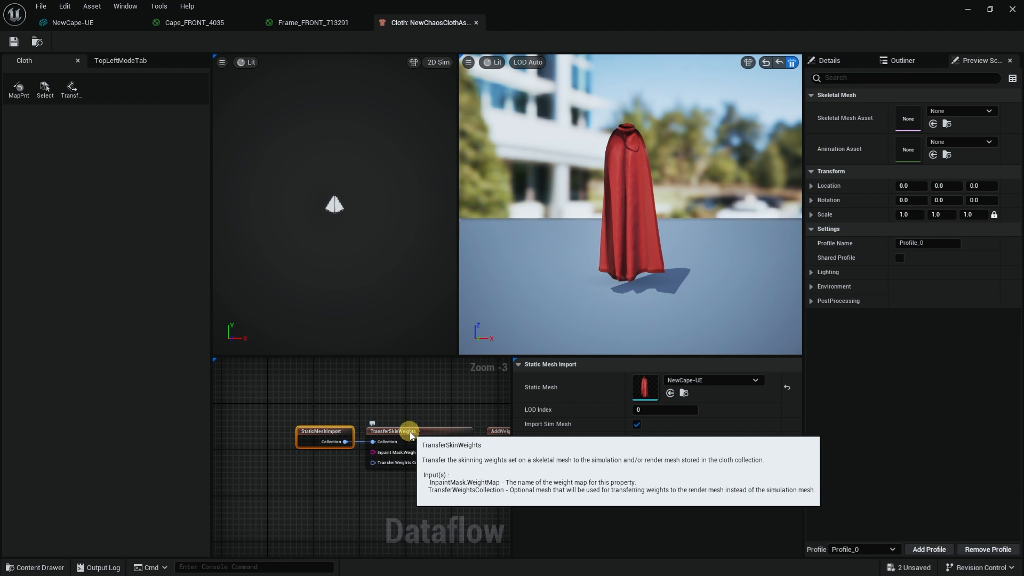
pyautogui.moveTo(409, 431); pyautogui.dragTo(403, 436)
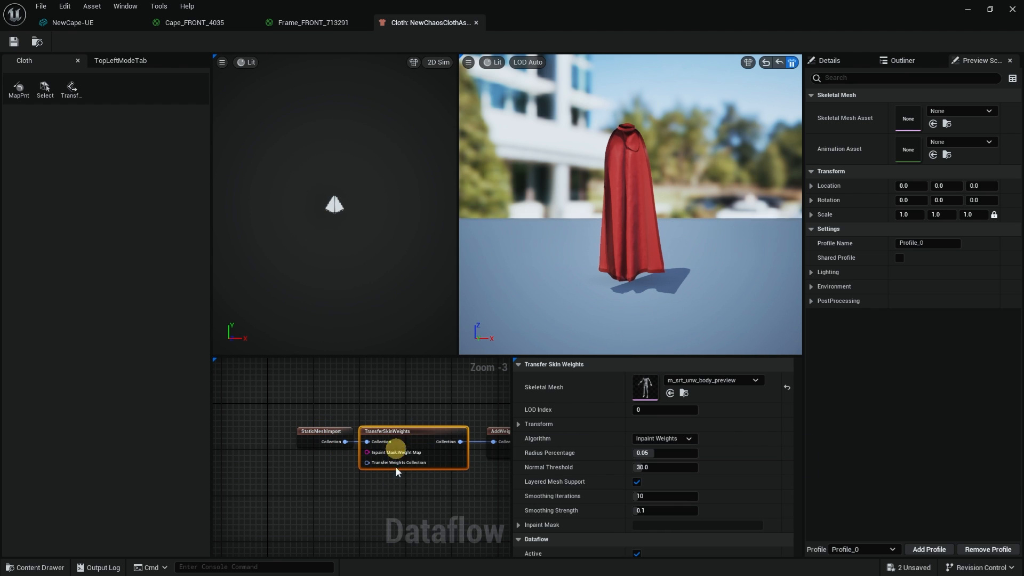
# Step: Follow the Dataflow graph to its end and review the SimulationAerodynamicsConfig node's wind settings
pyautogui.moveTo(359, 495); pyautogui.dragTo(283, 489, button='right')
pyautogui.moveTo(403, 486); pyautogui.dragTo(288, 482, button='right')
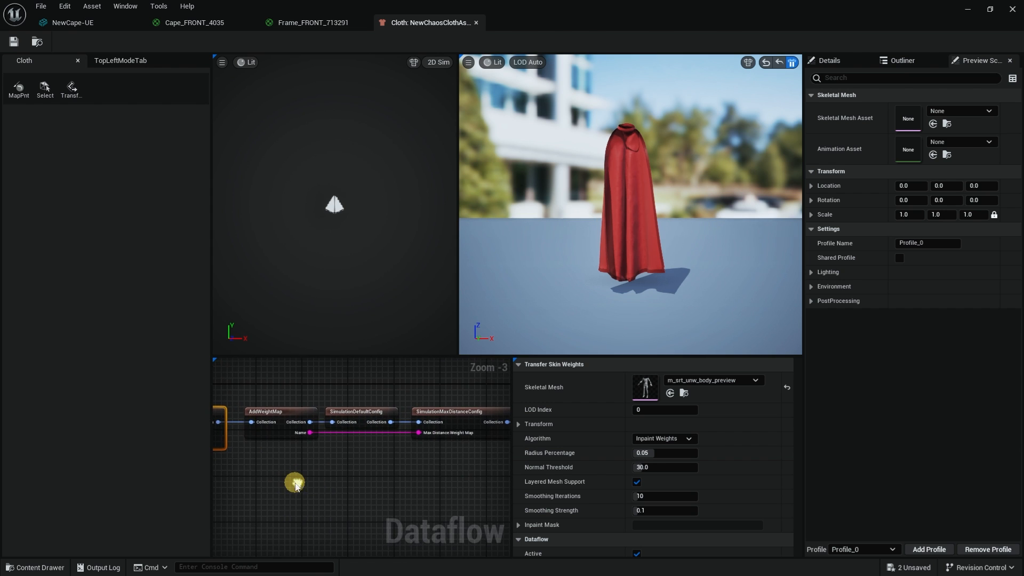
pyautogui.moveTo(368, 478)
pyautogui.mouseDown(button='right')
pyautogui.moveTo(253, 476)
pyautogui.moveTo(256, 470)
pyautogui.mouseUp(button='right')
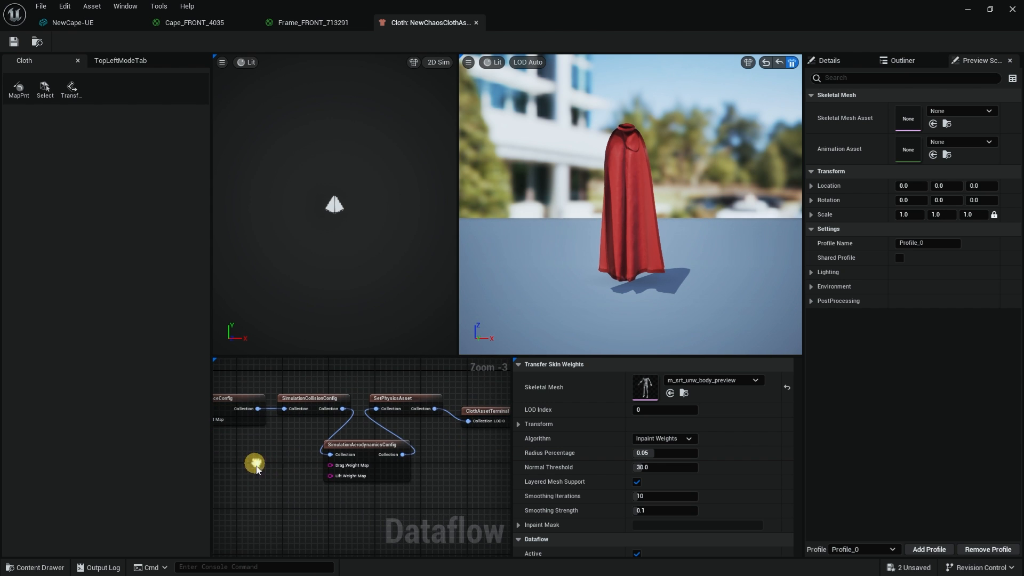
pyautogui.click(377, 450)
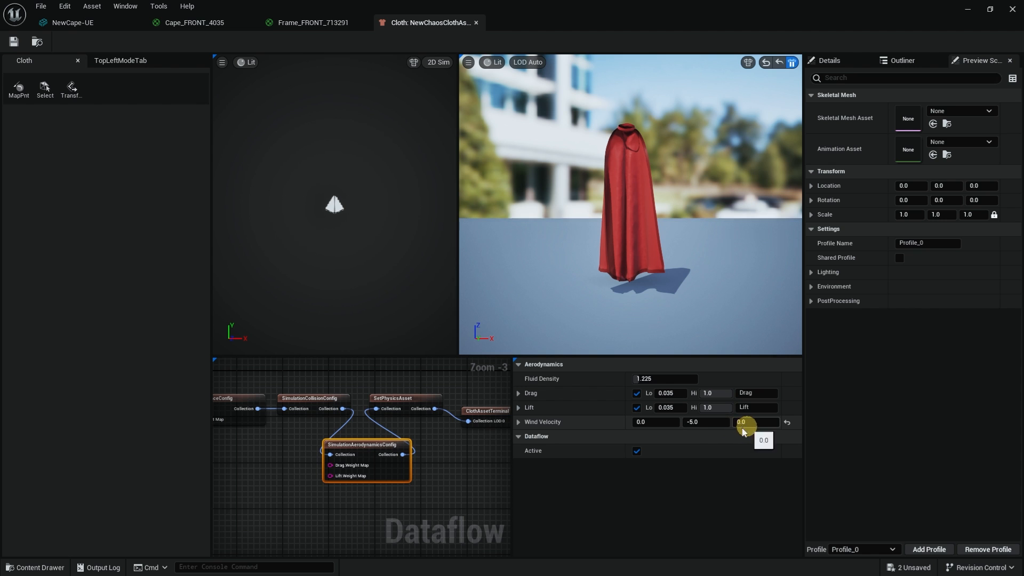
# Step: Review the ClothAssetTerminal and SetPhysicsAsset nodes at the end of the Dataflow graph, including the assigned physics asset
pyautogui.moveTo(448, 477); pyautogui.dragTo(394, 478, button='right')
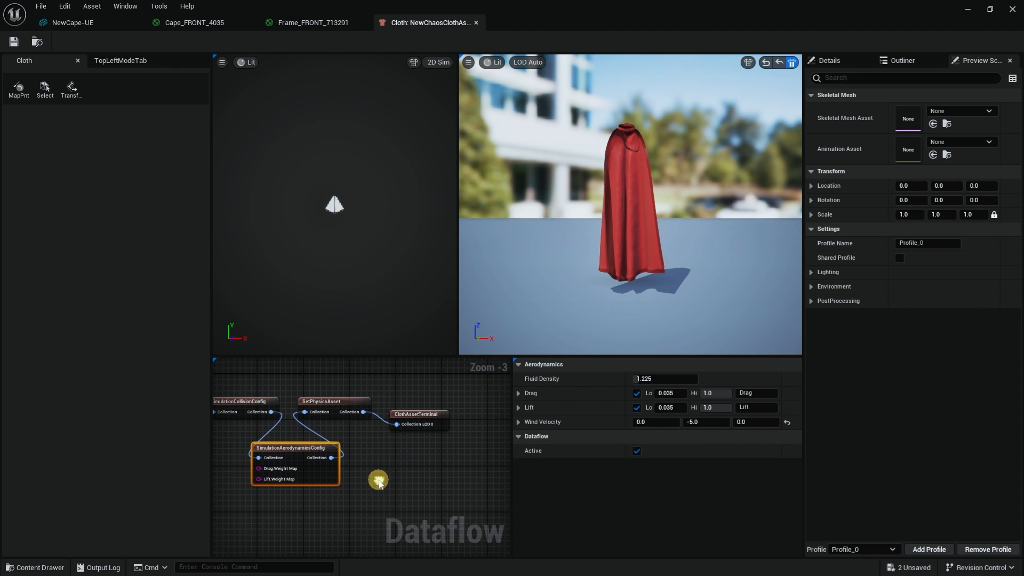
pyautogui.click(411, 418)
pyautogui.moveTo(219, 475); pyautogui.dragTo(421, 482, button='right')
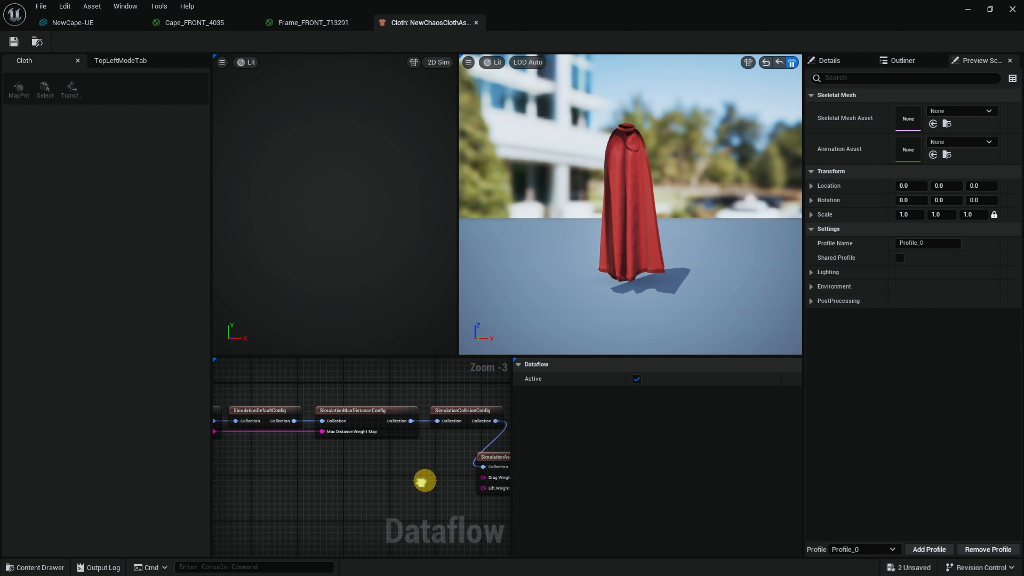
pyautogui.moveTo(356, 471); pyautogui.dragTo(406, 480, button='right')
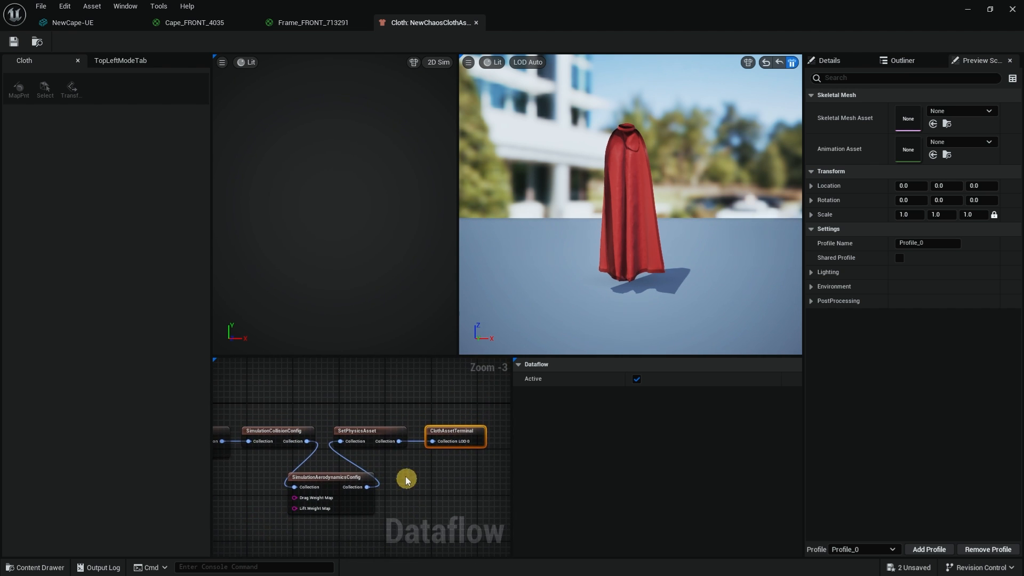
pyautogui.click(378, 433)
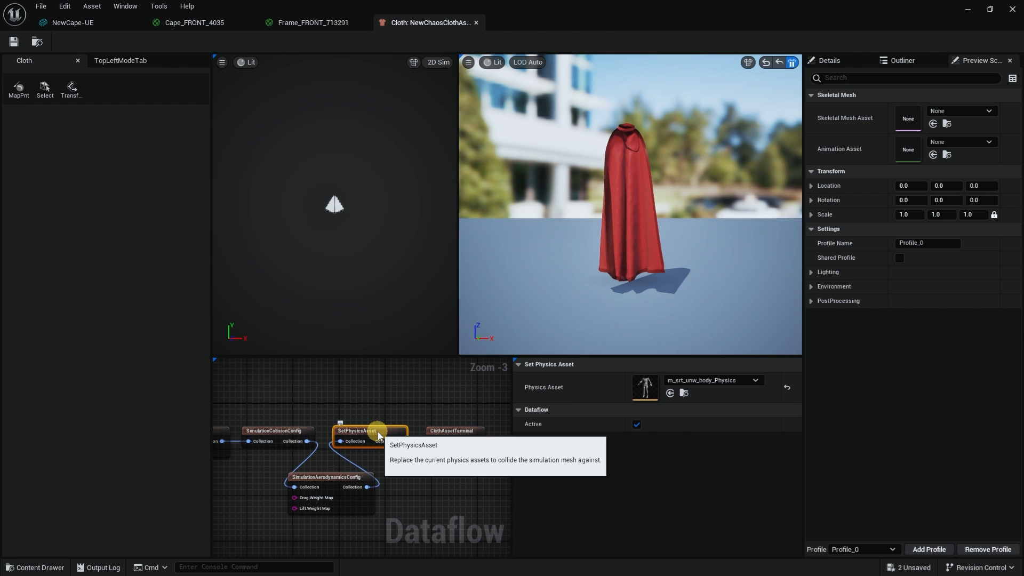
pyautogui.click(373, 411)
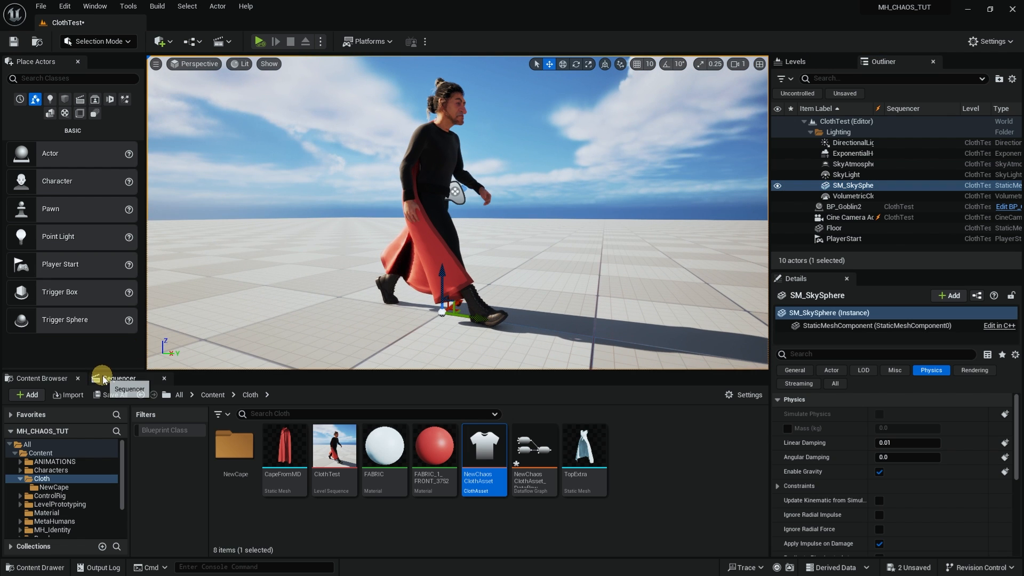
# Step: Play the ClothTest level sequence to check the cape simulation, then return the playhead to the start
pyautogui.click(107, 380)
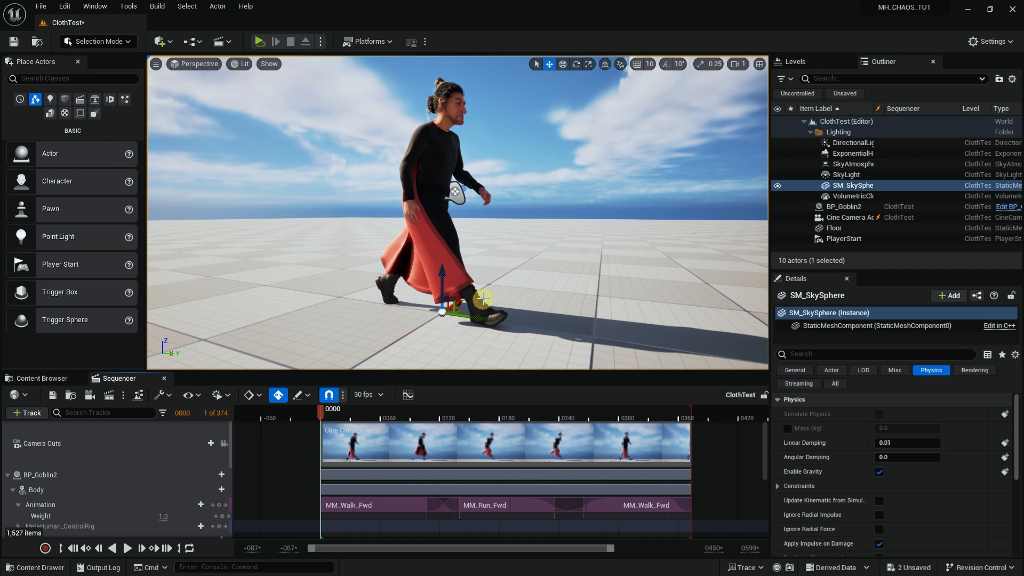
pyautogui.press('space')
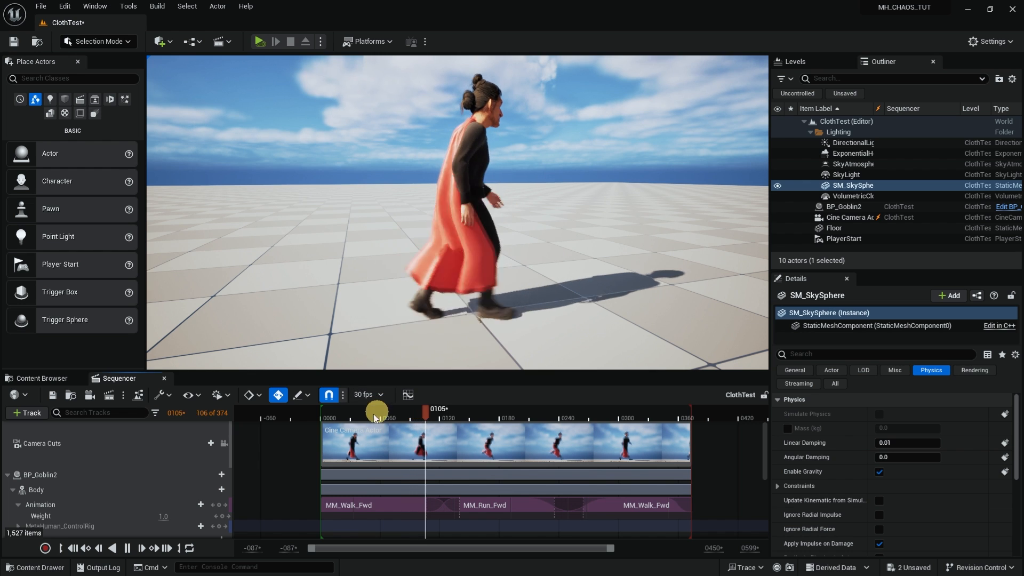
pyautogui.click(294, 419)
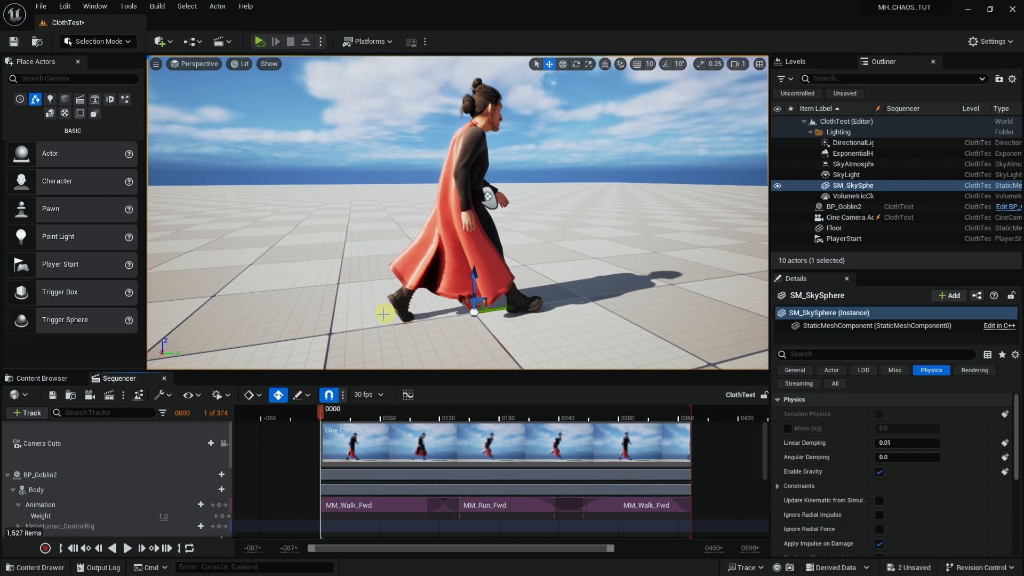
# Step: Reopen the NewChaosClothAsset and review the StaticMeshImport node's static mesh and the TransferSkinWeights node's skeletal mesh
pyautogui.click(41, 378)
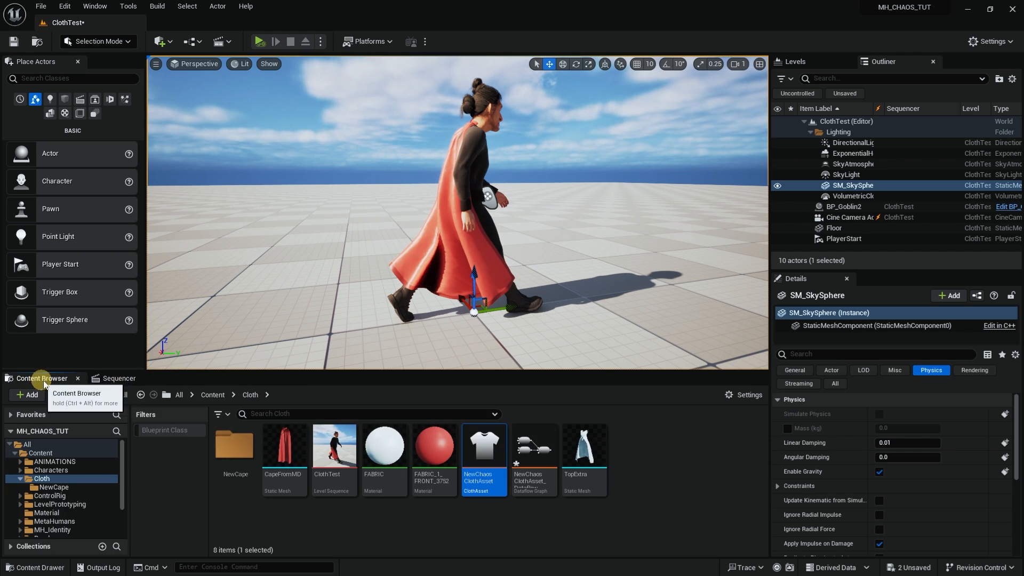
pyautogui.doubleClick(484, 448)
pyautogui.moveTo(480, 361); pyautogui.dragTo(480, 363, button='right')
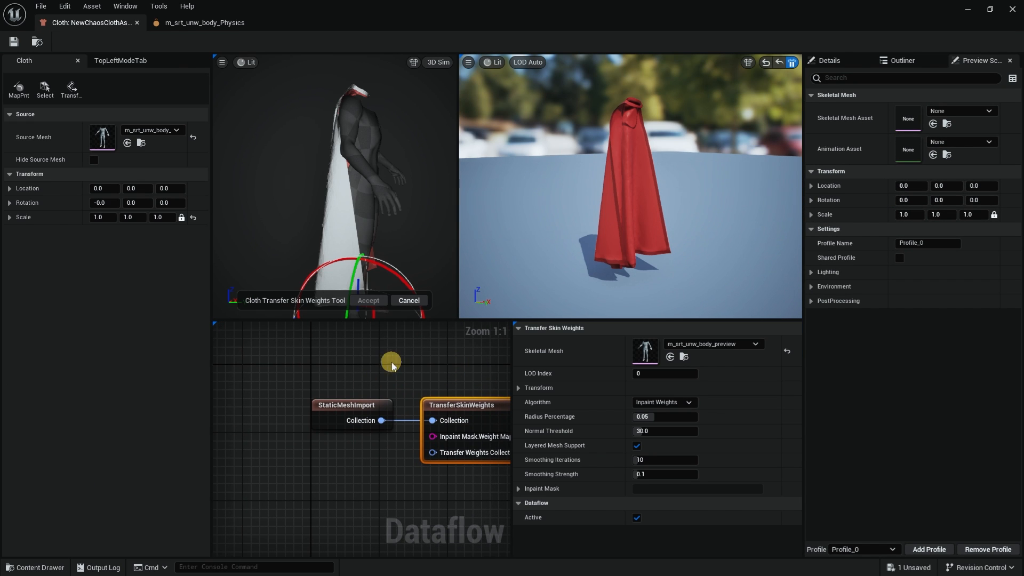
pyautogui.click(392, 362)
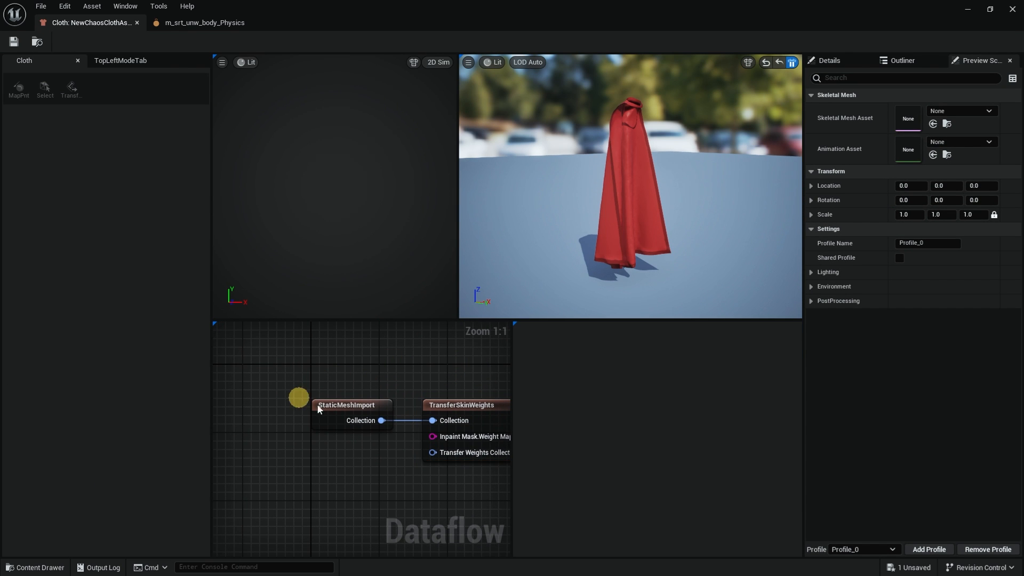
pyautogui.click(350, 410)
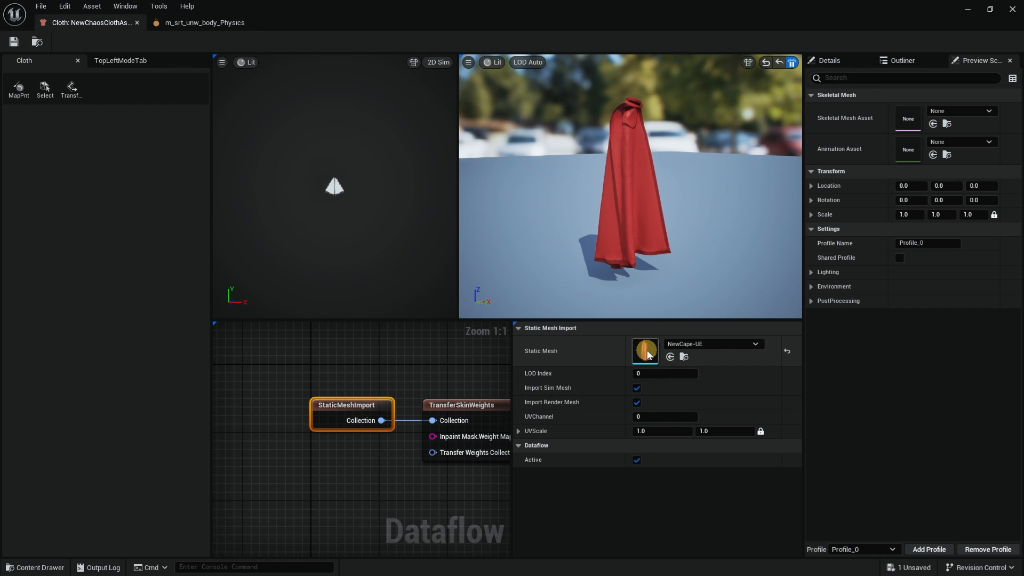
pyautogui.moveTo(469, 382); pyautogui.dragTo(339, 379, button='right')
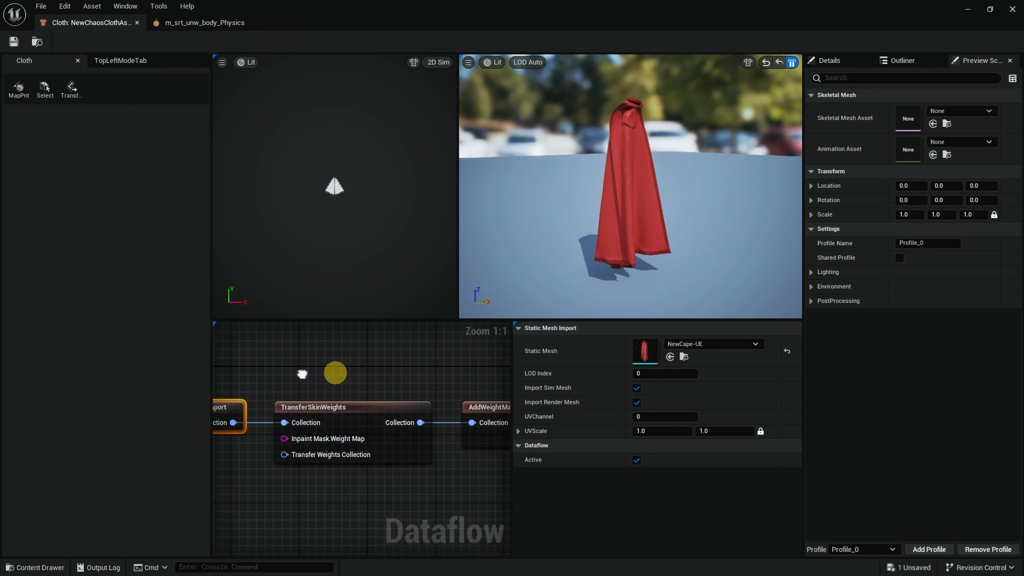
pyautogui.click(300, 413)
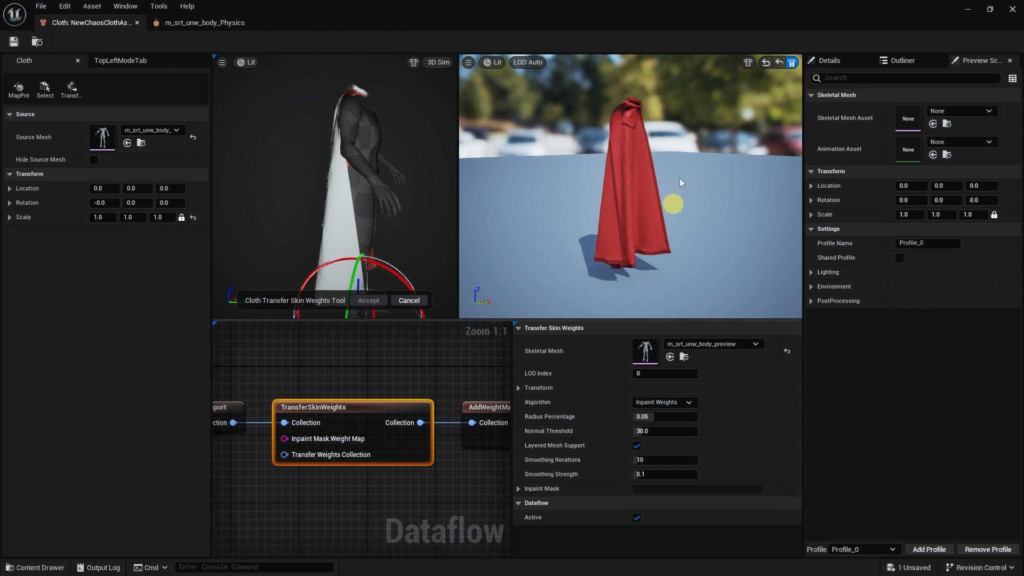
# Step: Return to the level editor and locate the m_srt_unw_body_preview skeletal mesh in Content/MetaHumans/Common/Common
pyautogui.click(965, 11)
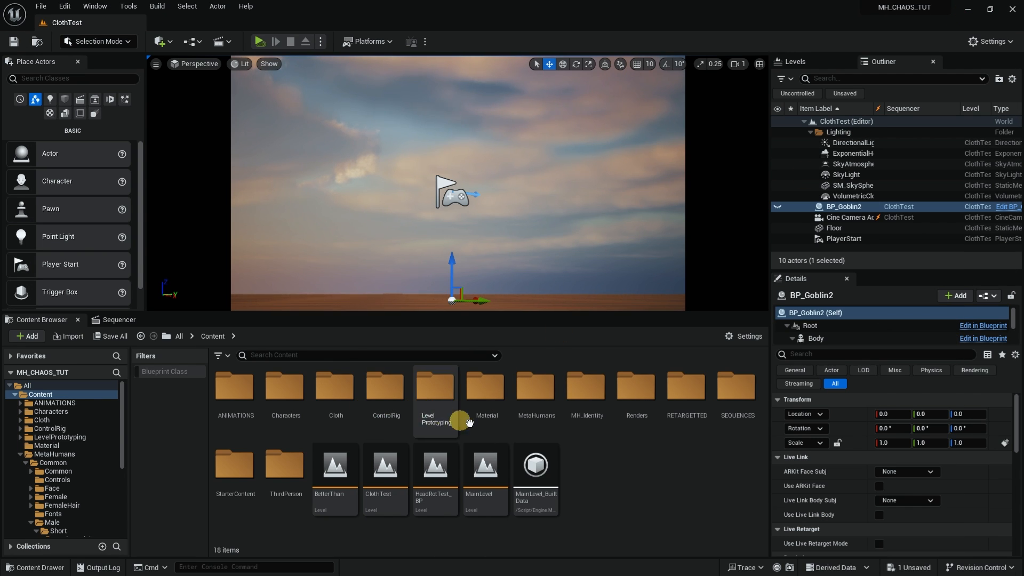
pyautogui.doubleClick(535, 401)
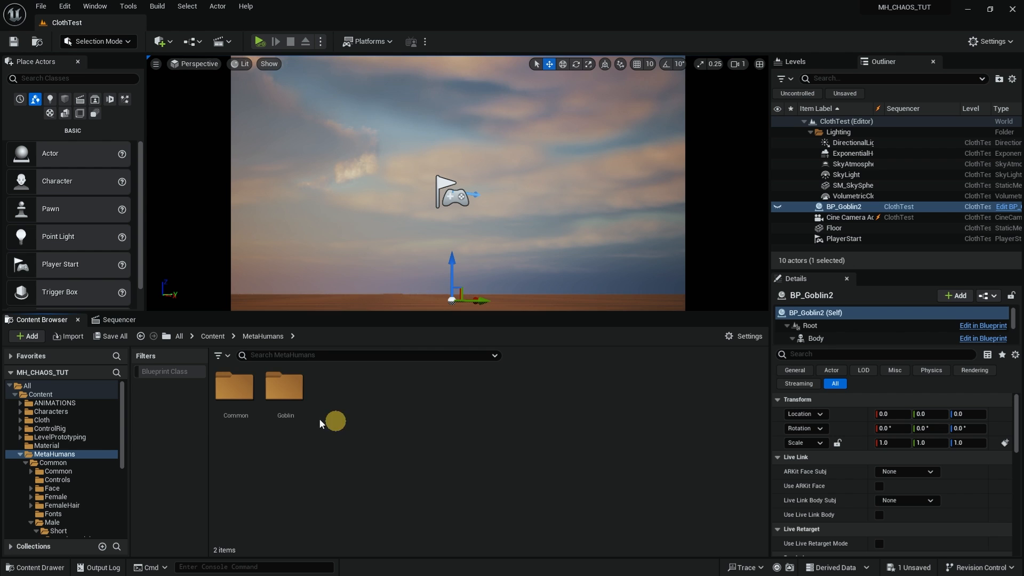
pyautogui.doubleClick(231, 393)
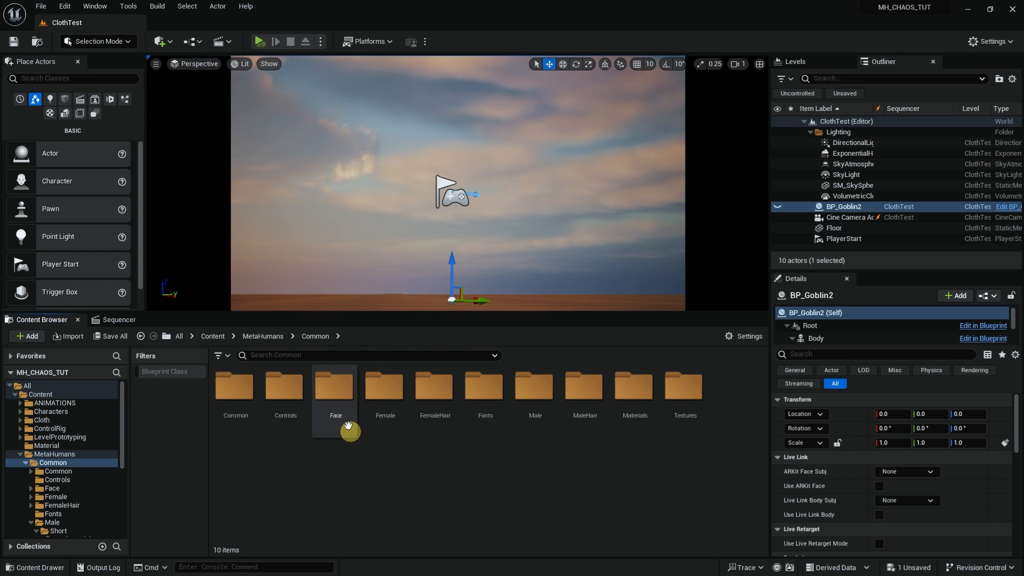
pyautogui.doubleClick(231, 397)
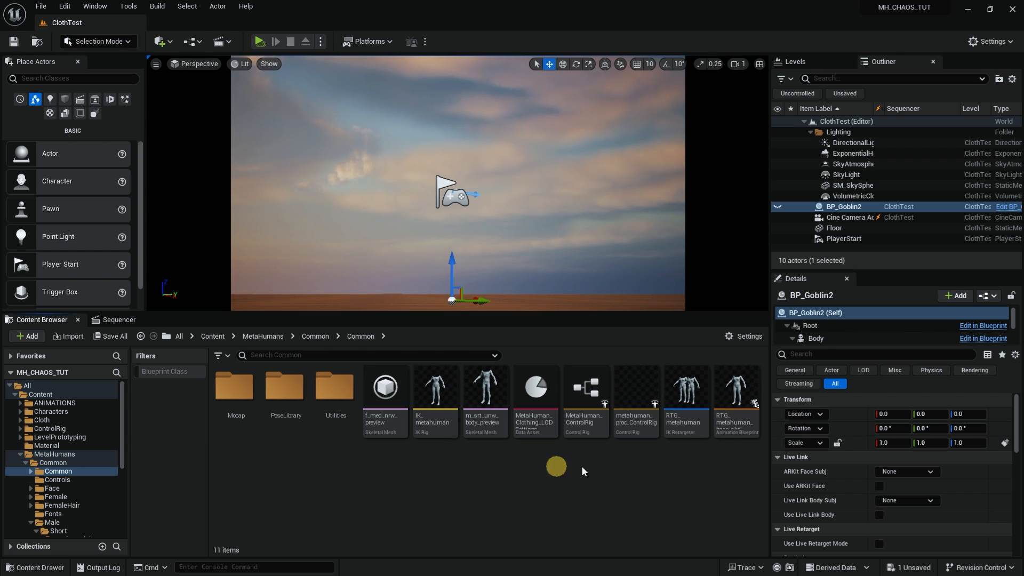
pyautogui.moveTo(478, 394)
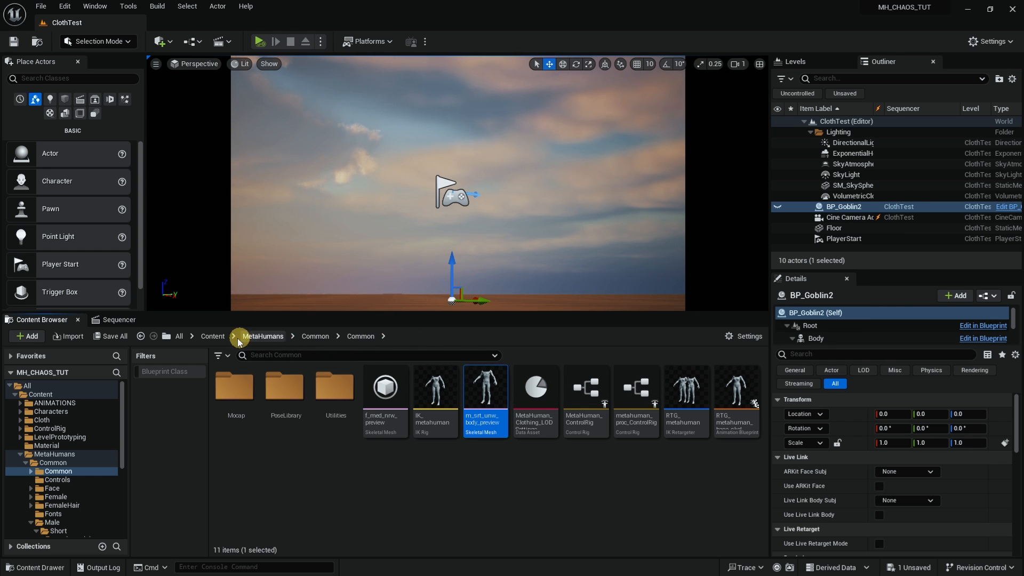
# Step: Reopen the NewChaosClothAsset from the Cloth folder and check which physics asset the SetPhysicsAsset node uses
pyautogui.click(213, 336)
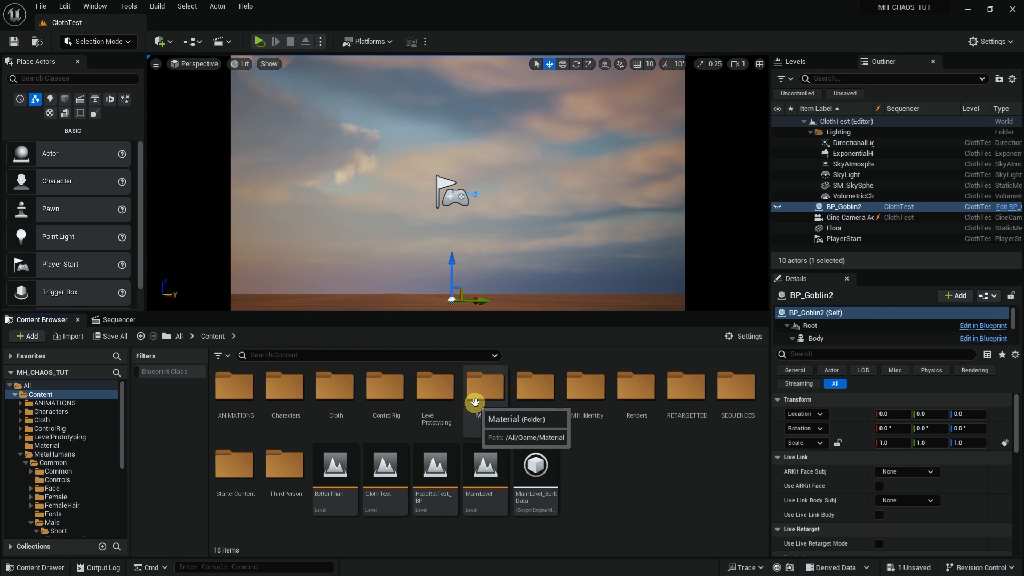
pyautogui.click(333, 393)
pyautogui.doubleClick(333, 393)
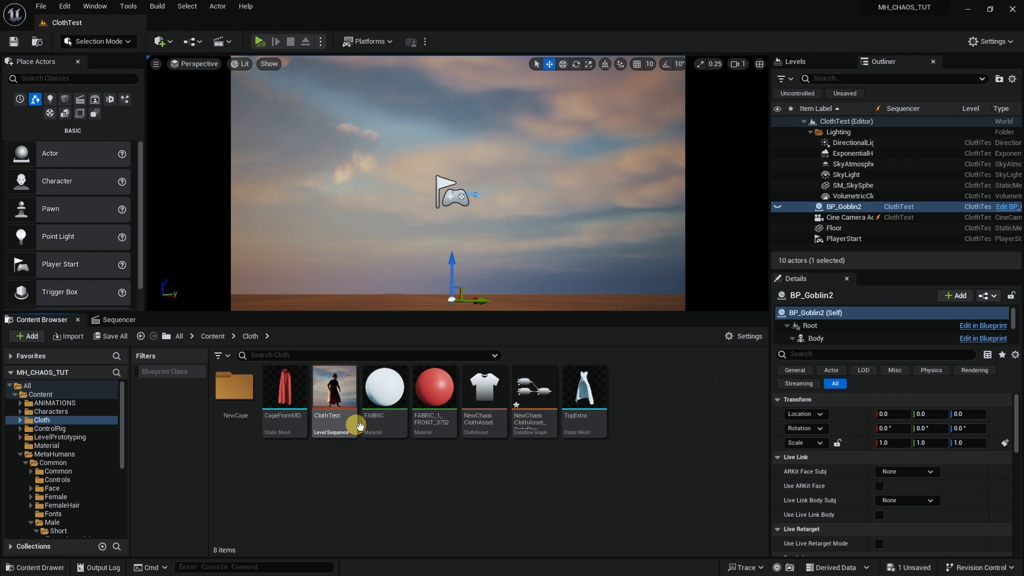
pyautogui.doubleClick(486, 394)
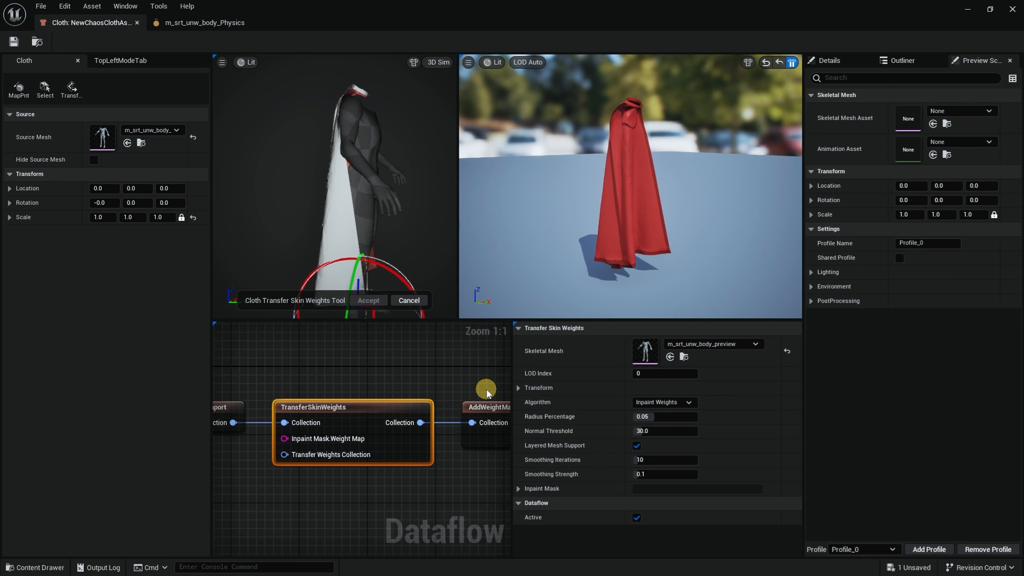
pyautogui.moveTo(479, 415); pyautogui.dragTo(245, 483, button='right')
pyautogui.moveTo(501, 486); pyautogui.dragTo(228, 471, button='right')
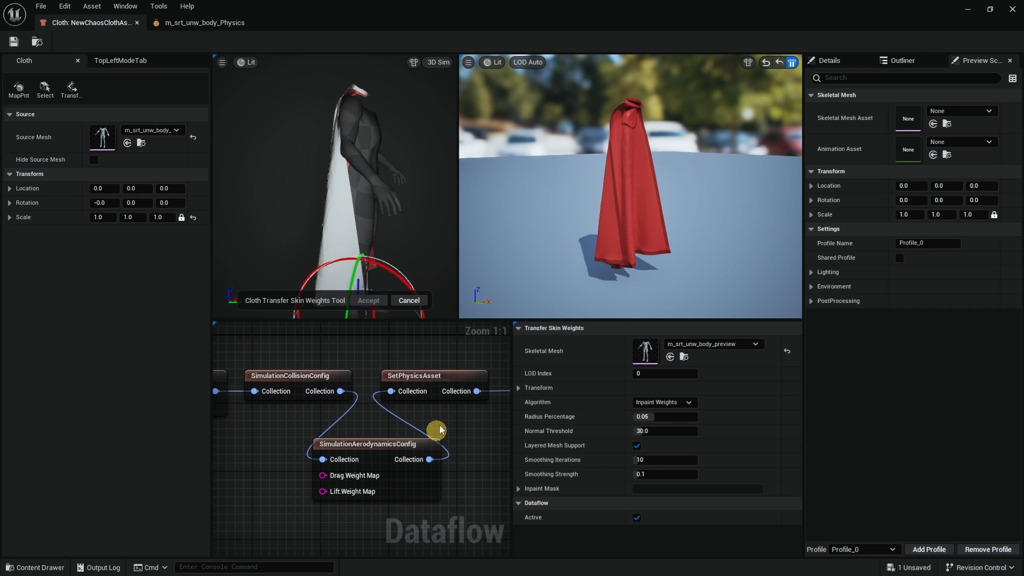
pyautogui.click(407, 377)
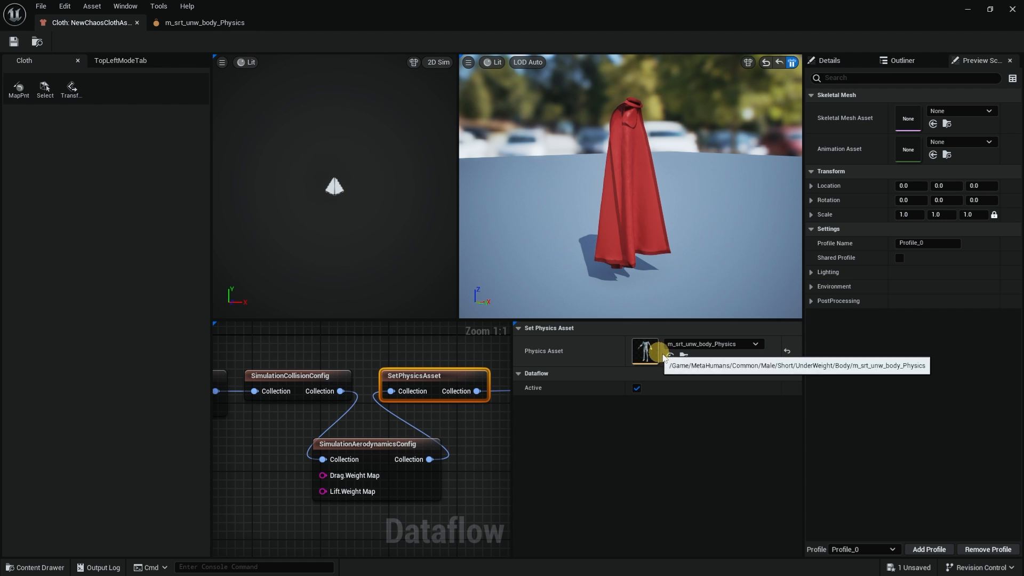
# Step: Locate the m_srt_unw_body_Physics asset in Content/MetaHumans/Common/Male/Short/UnderWeight/Body, browsing from the Content root
pyautogui.click(684, 357)
pyautogui.click(211, 337)
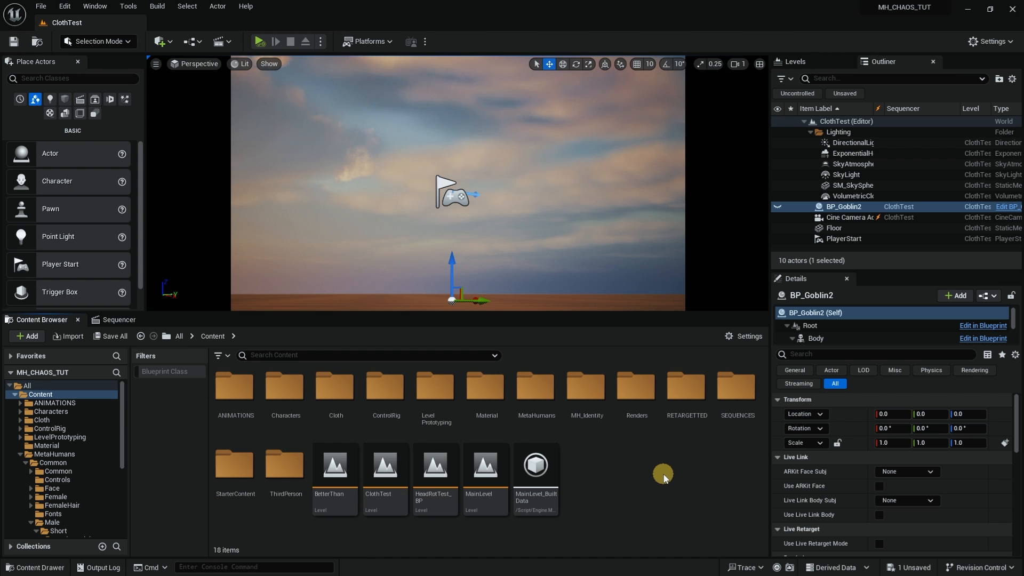
pyautogui.doubleClick(534, 384)
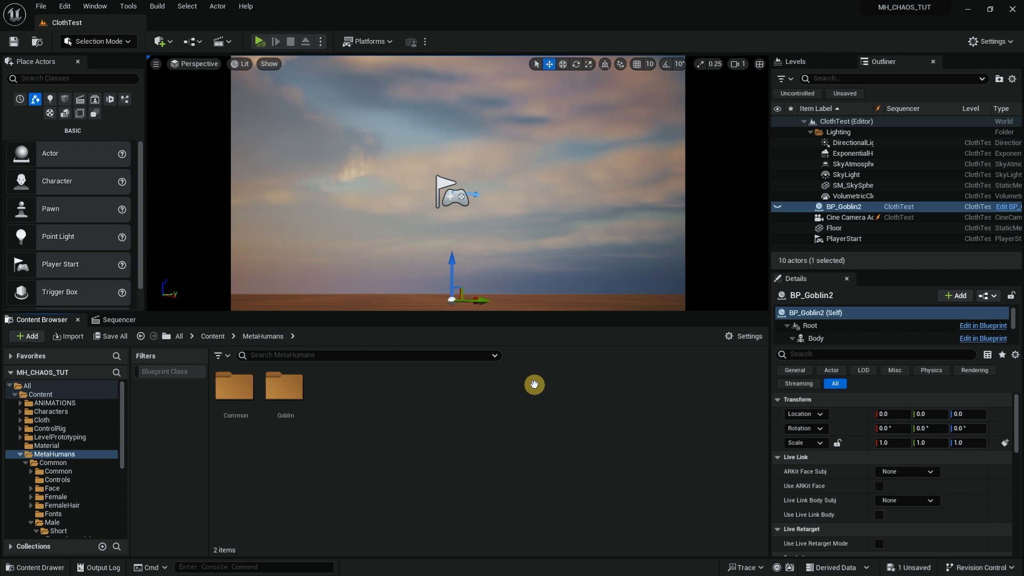
pyautogui.doubleClick(234, 386)
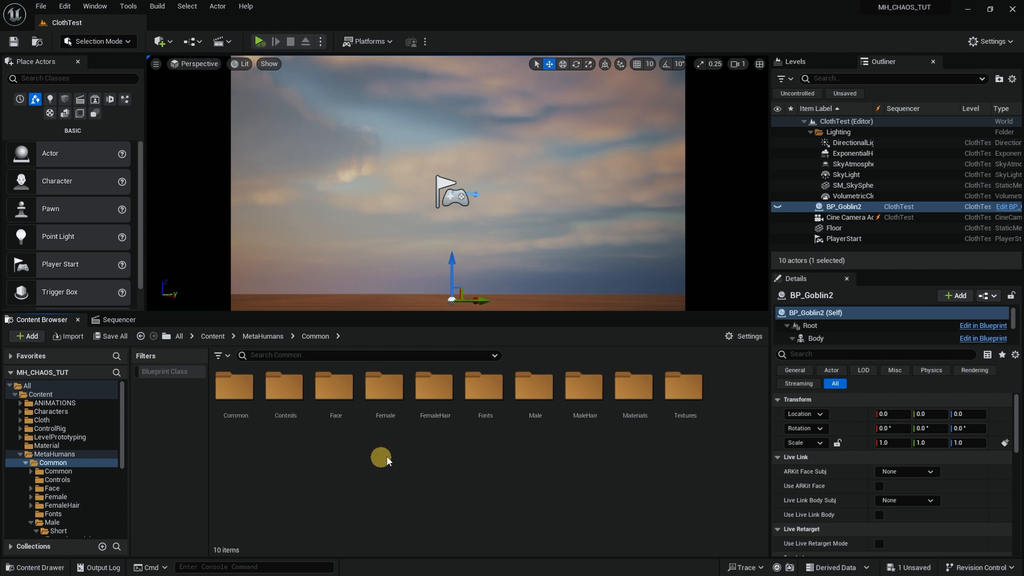
pyautogui.click(532, 392)
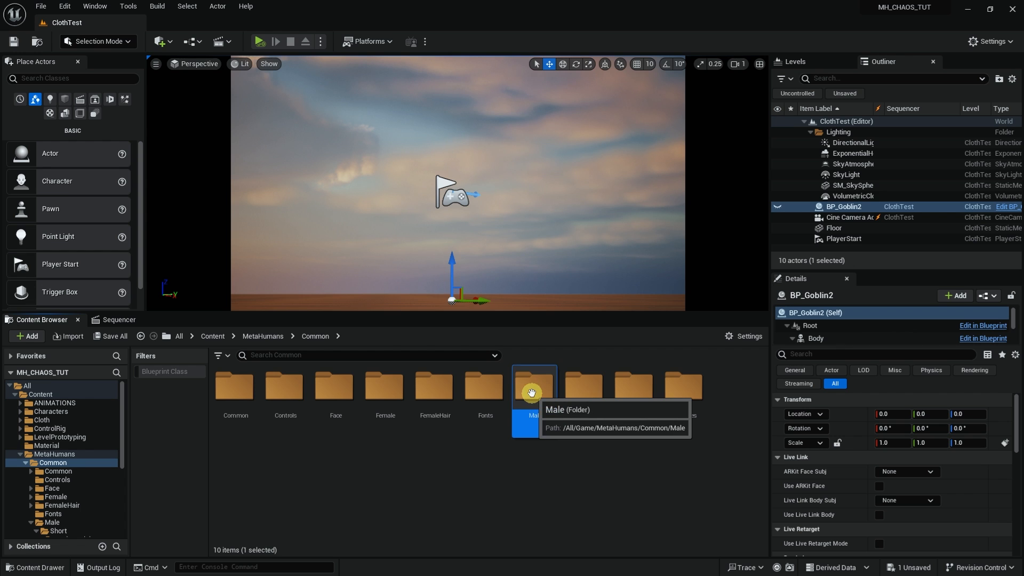
pyautogui.doubleClick(531, 393)
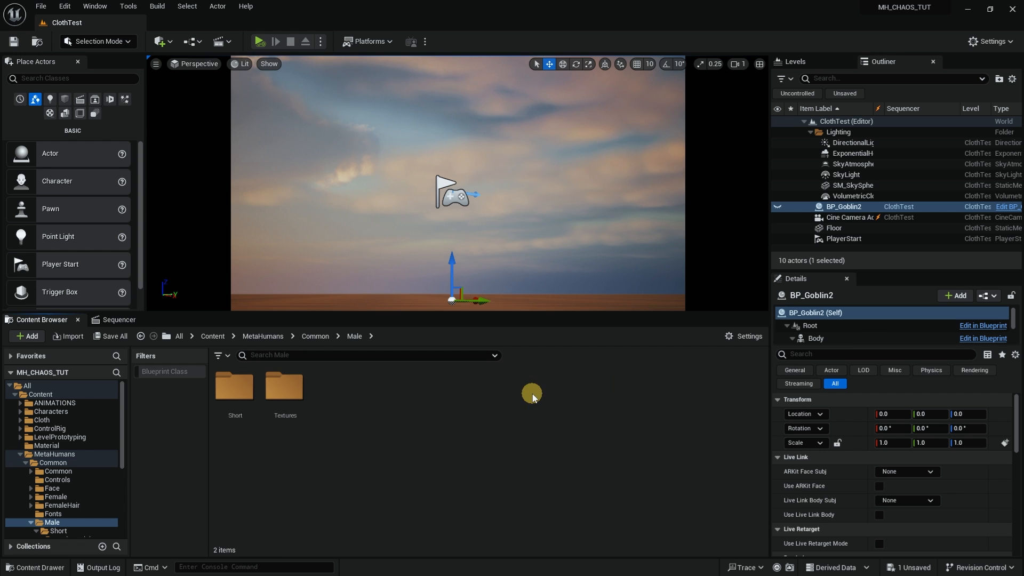
pyautogui.doubleClick(230, 393)
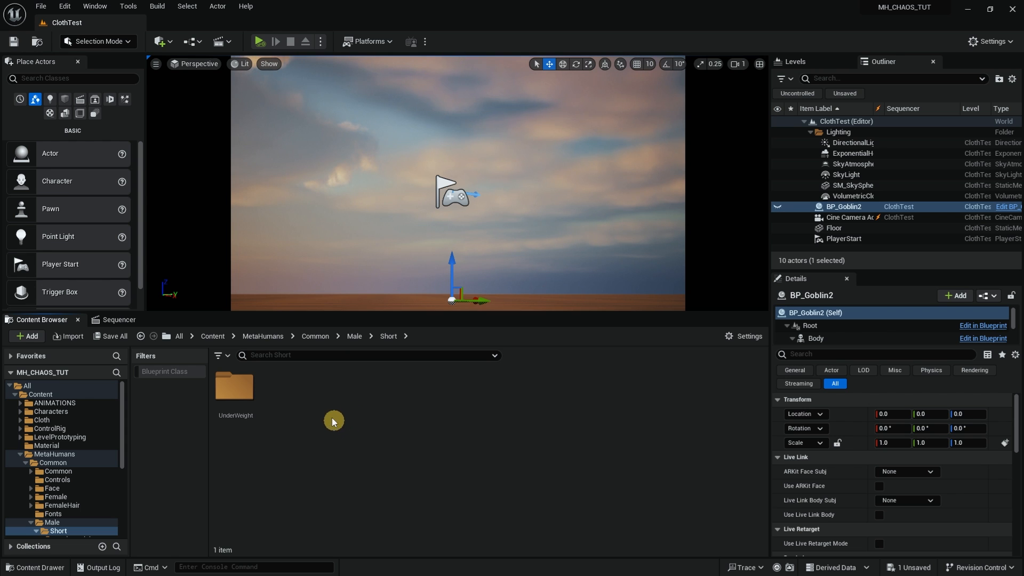
pyautogui.doubleClick(239, 386)
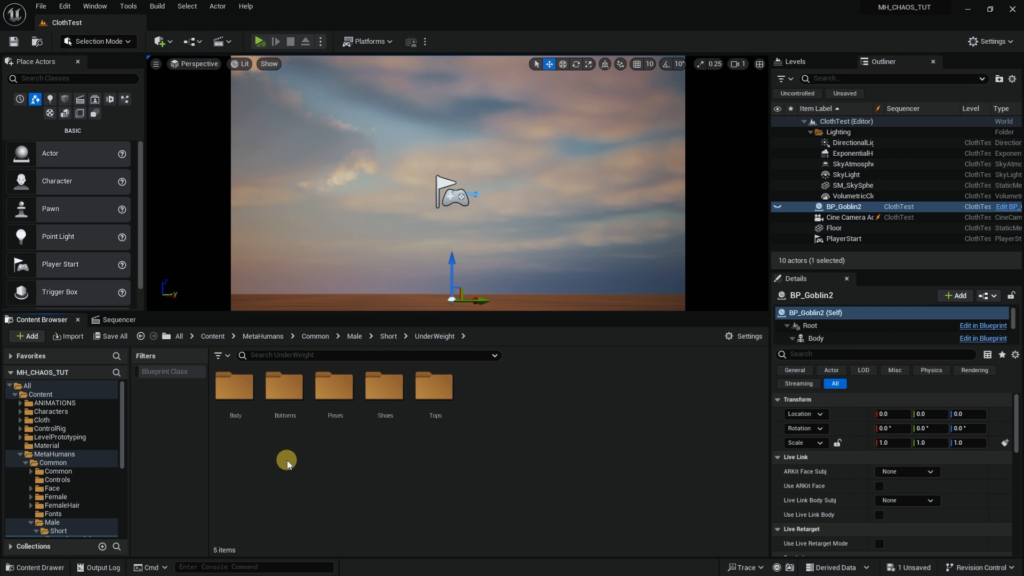
pyautogui.doubleClick(235, 393)
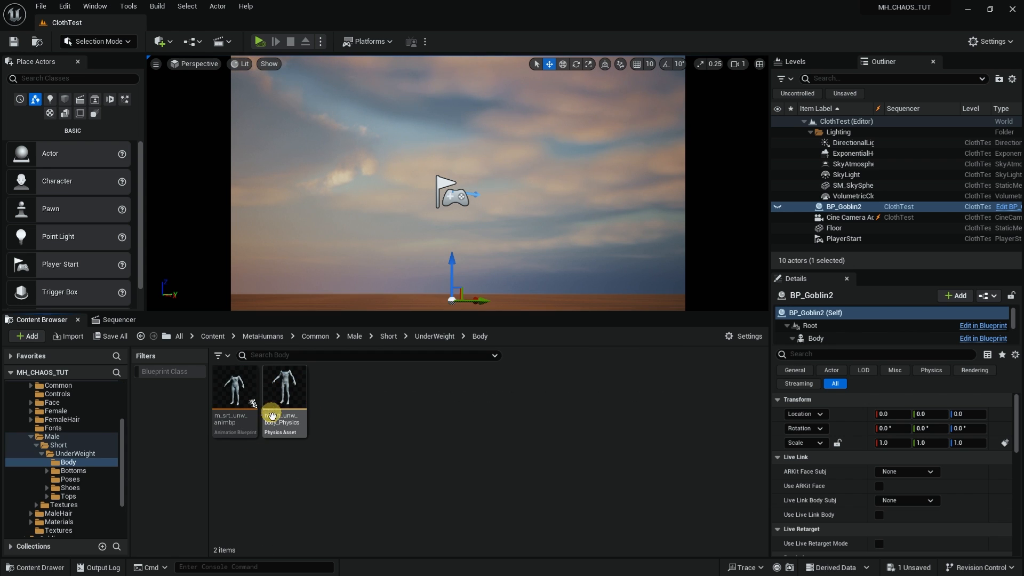
pyautogui.moveTo(277, 413)
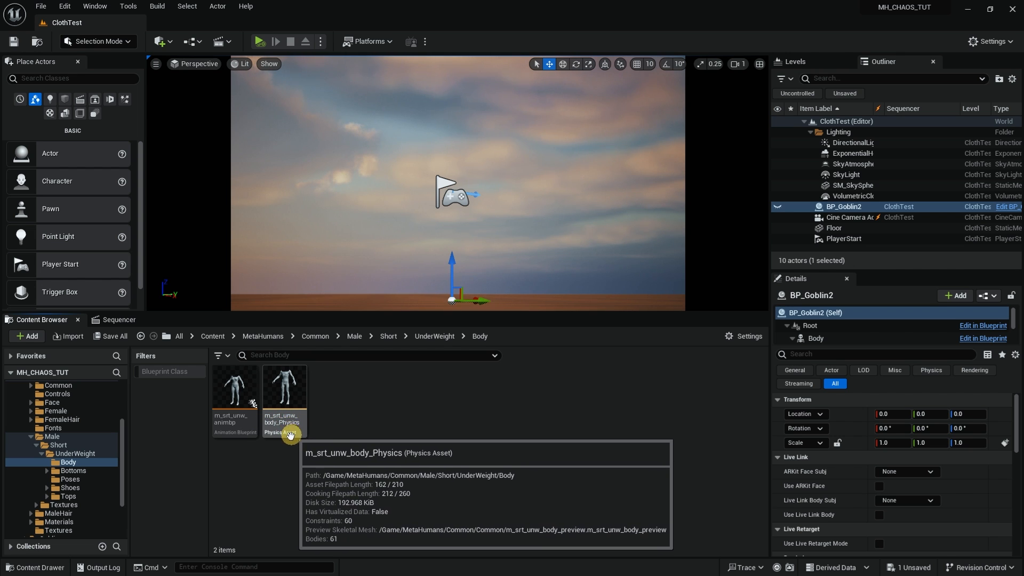
# Step: Open the m_srt_unw_body_Physics asset and inspect the collision bodies around the character
pyautogui.doubleClick(285, 426)
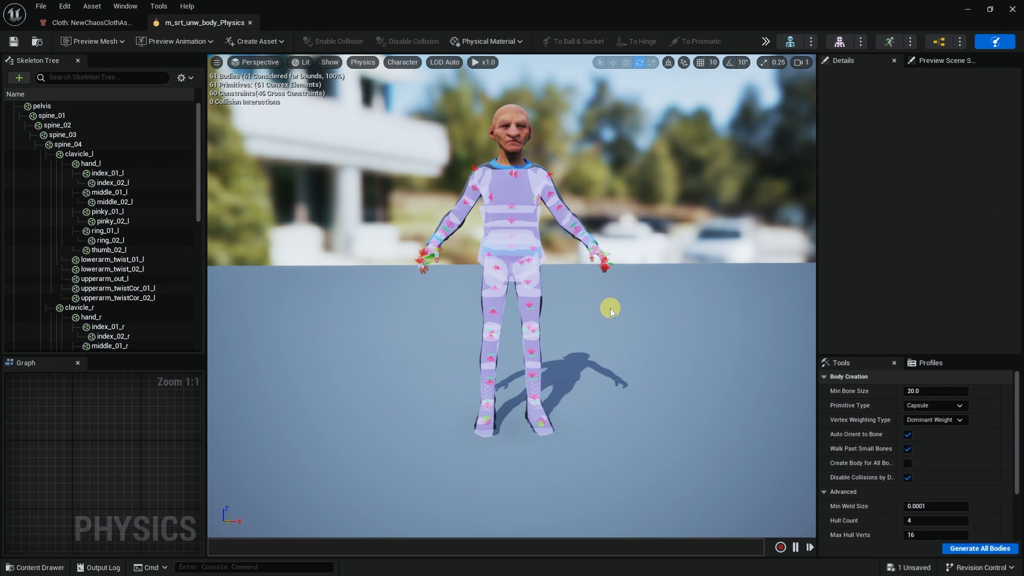
pyautogui.moveTo(610, 310); pyautogui.dragTo(595, 231)
pyautogui.moveTo(525, 265); pyautogui.dragTo(507, 233)
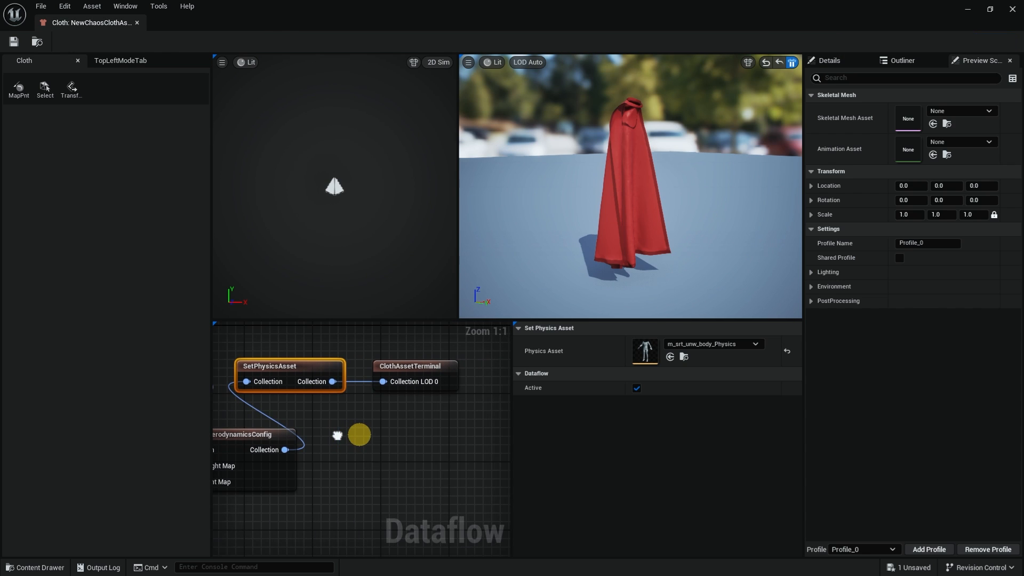
# Step: Review the SimulationDefaultConfig node's settings and set its iteration count to 4 and subdivision count to 3
pyautogui.moveTo(359, 431); pyautogui.dragTo(340, 462, button='right')
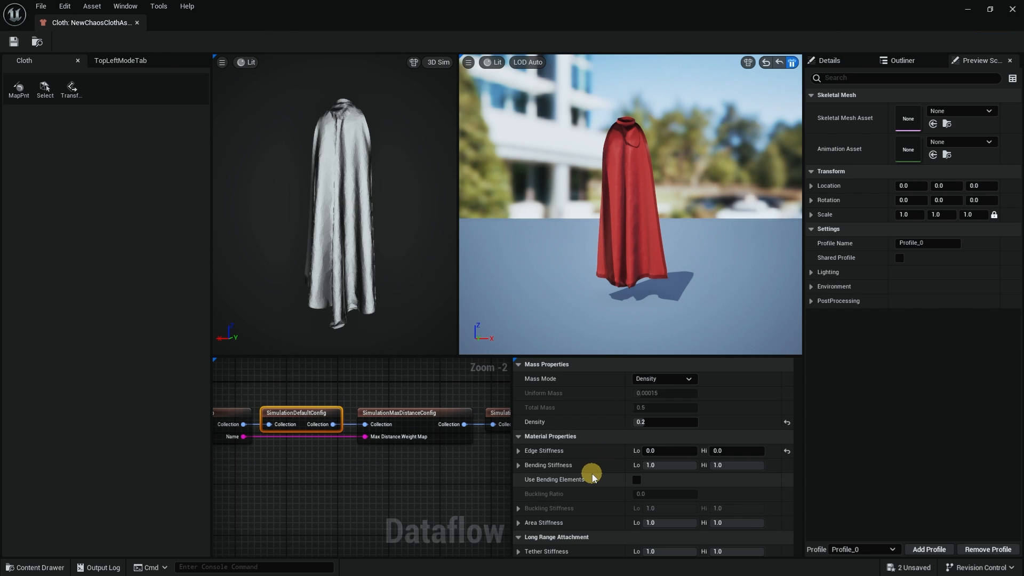
pyautogui.moveTo(590, 480); pyautogui.dragTo(591, 376, button='right')
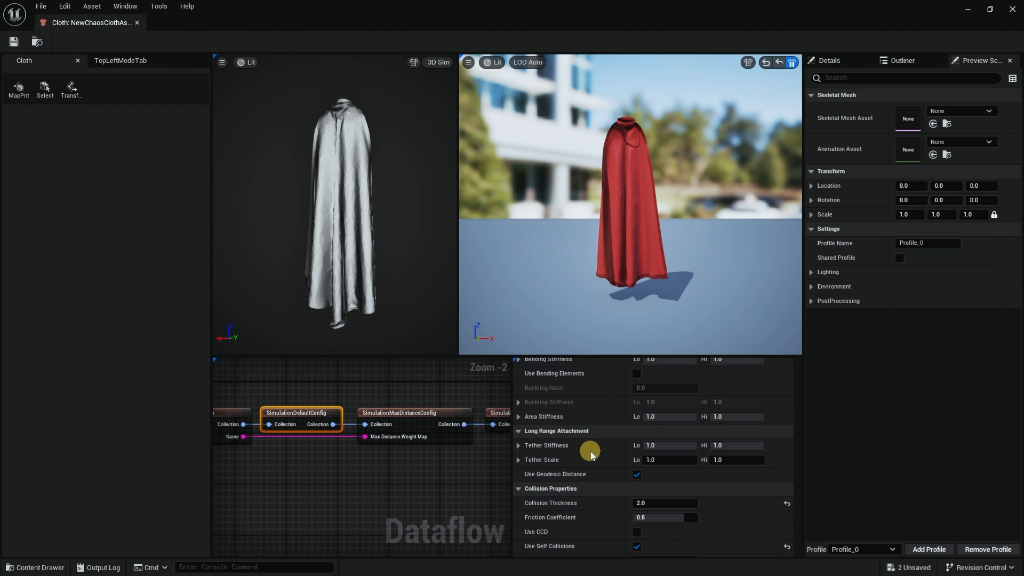
pyautogui.moveTo(590, 453); pyautogui.dragTo(592, 401, button='right')
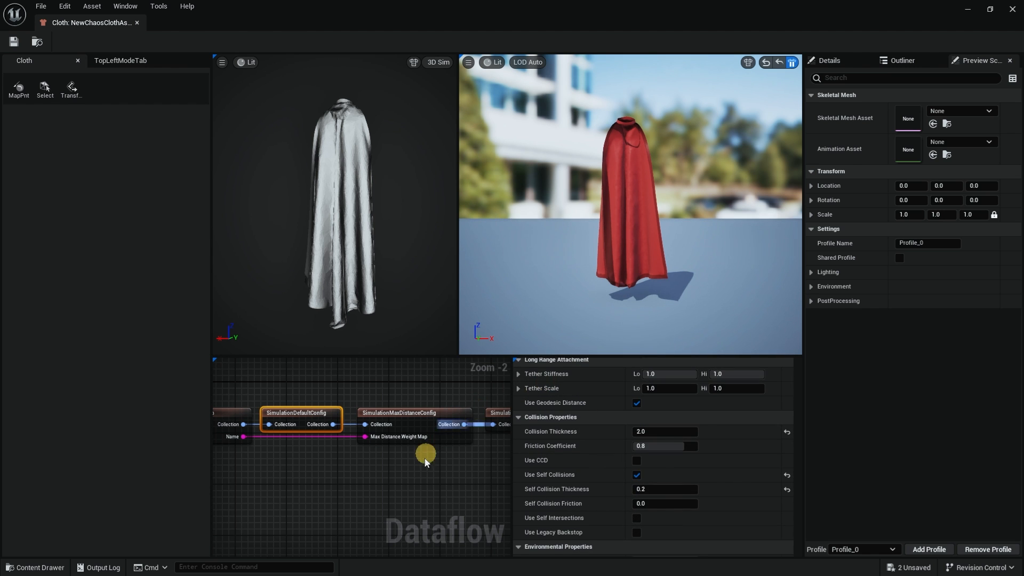
pyautogui.moveTo(409, 467); pyautogui.dragTo(320, 463, button='right')
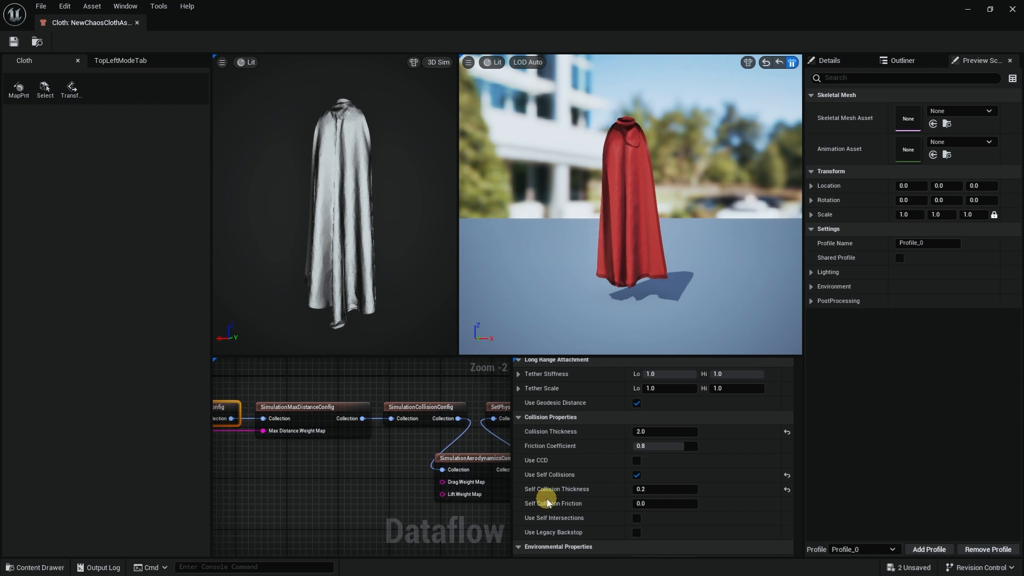
pyautogui.moveTo(565, 493); pyautogui.dragTo(574, 368, button='right')
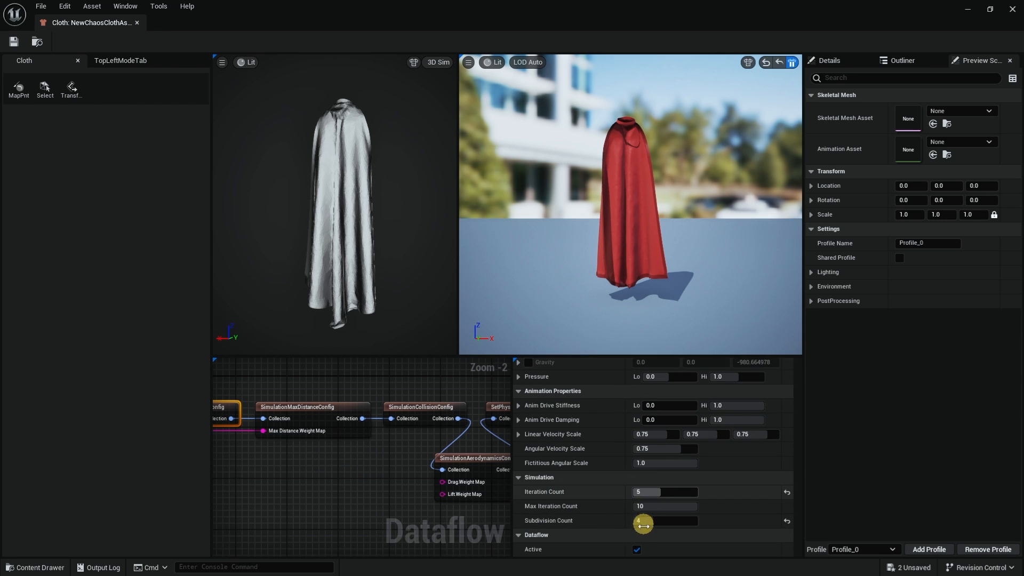
pyautogui.click(643, 492)
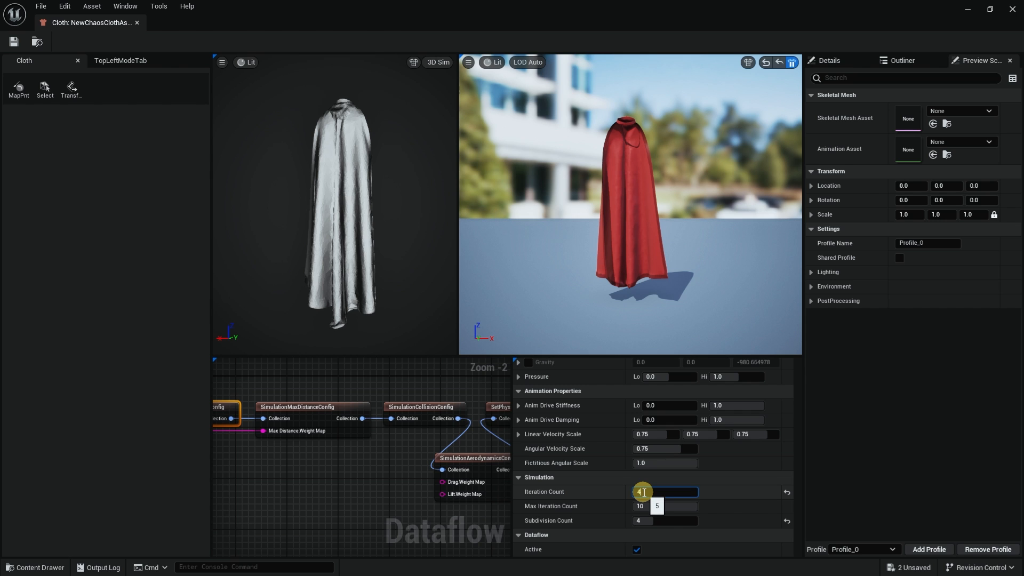
pyautogui.press('Tab')
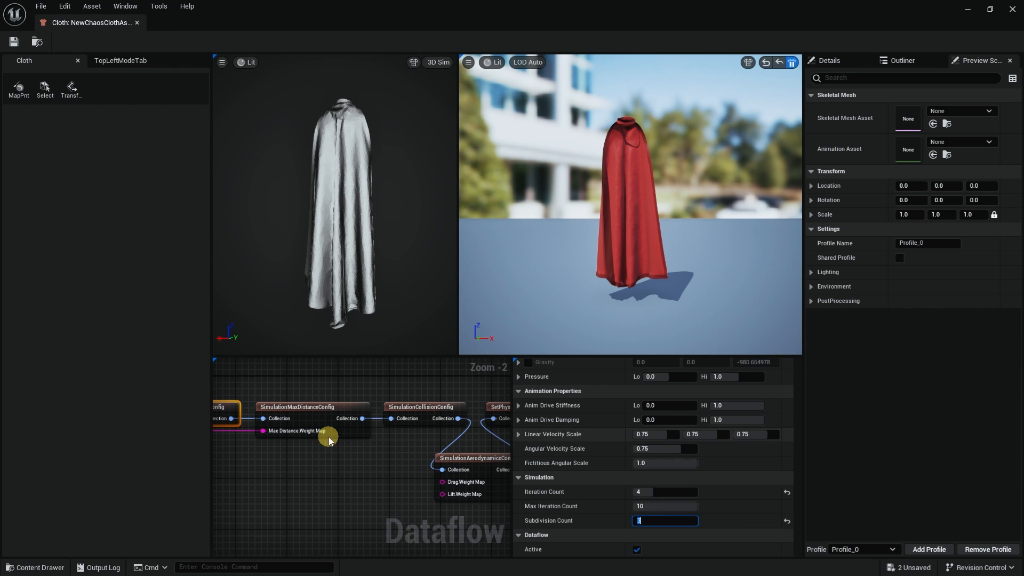
# Step: Check the SimulationCollisionConfig node's settings and set the Y wind velocity of the SimulationAerodynamicsConfig node to 0
pyautogui.moveTo(356, 476); pyautogui.dragTo(293, 476, button='right')
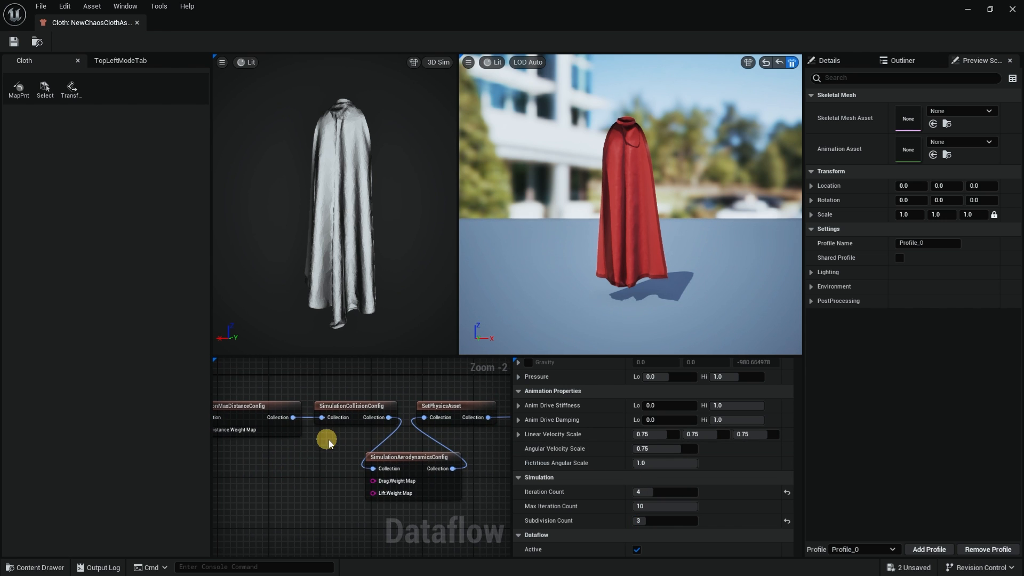
pyautogui.click(344, 408)
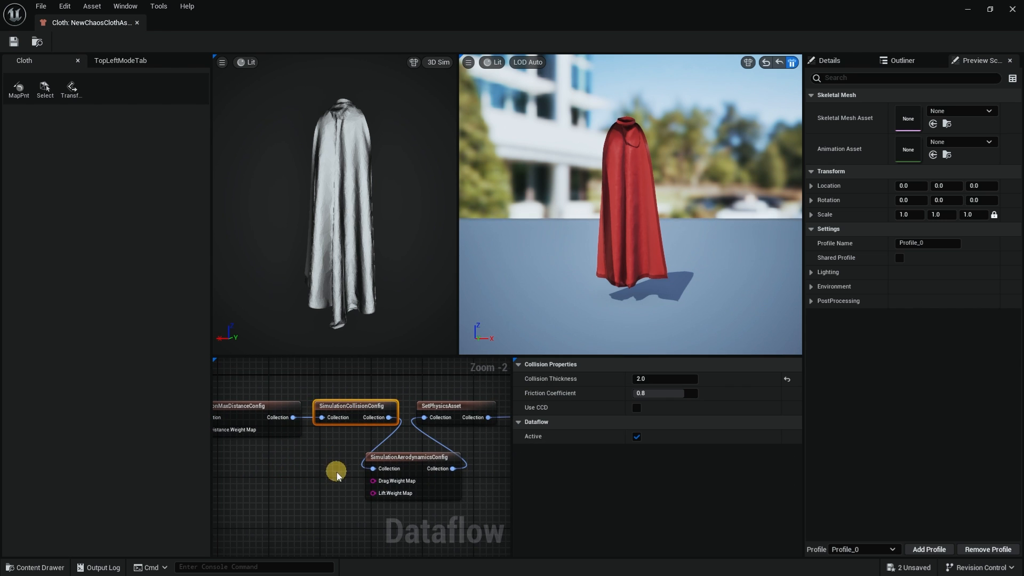
pyautogui.moveTo(336, 473); pyautogui.dragTo(297, 479, button='right')
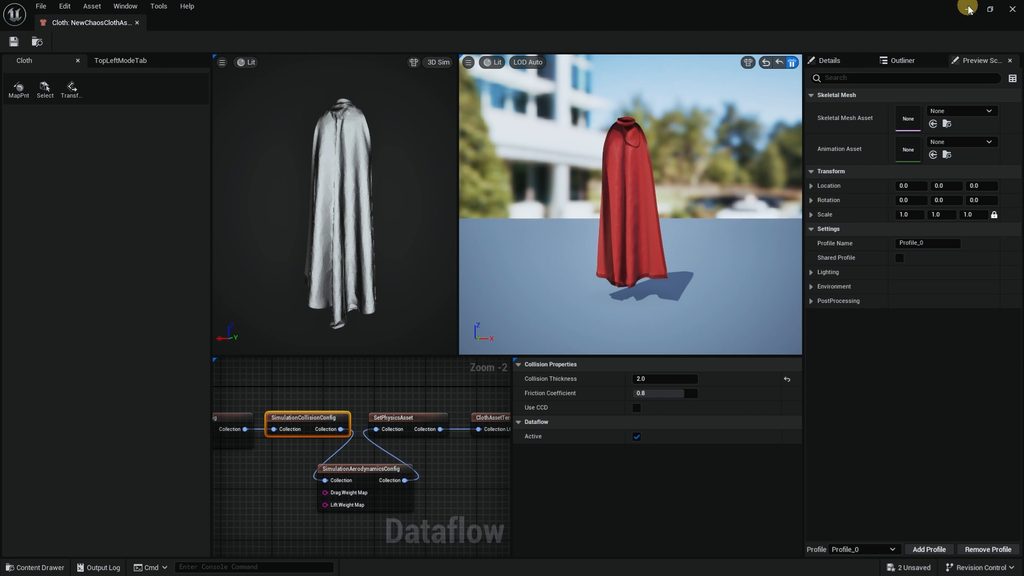
pyautogui.click(376, 473)
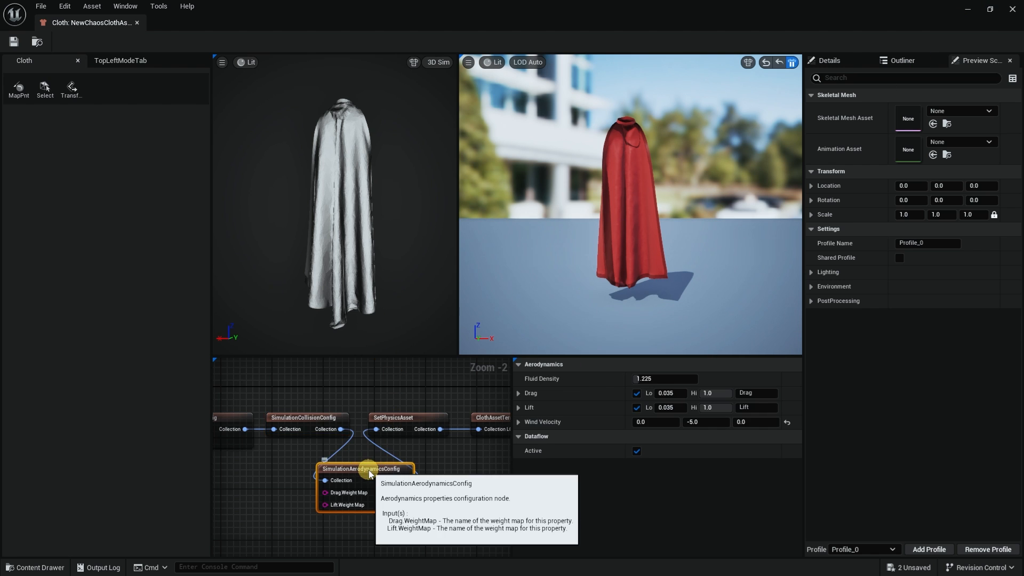
pyautogui.click(698, 422)
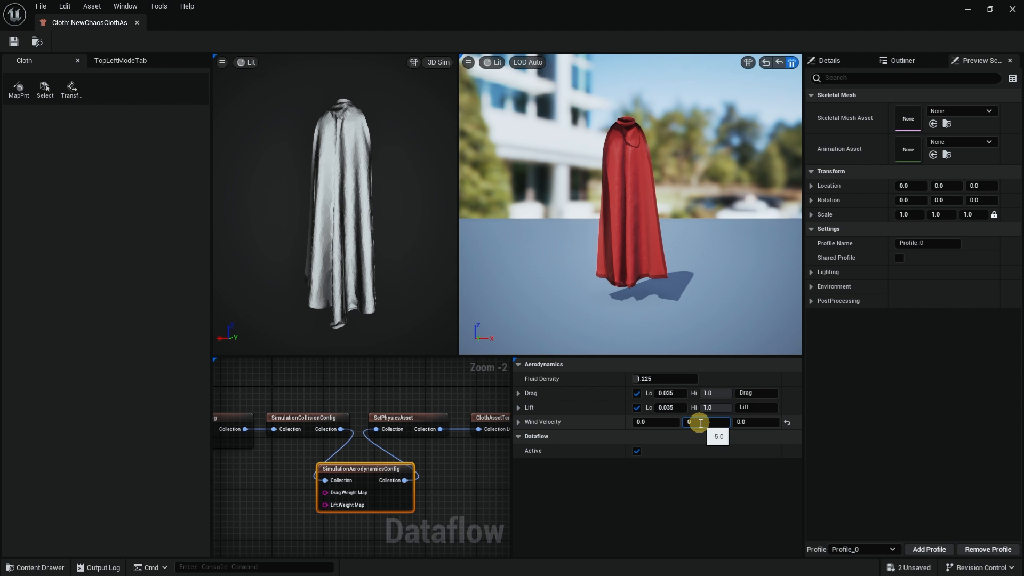
pyautogui.write('0')
pyautogui.press('Return')
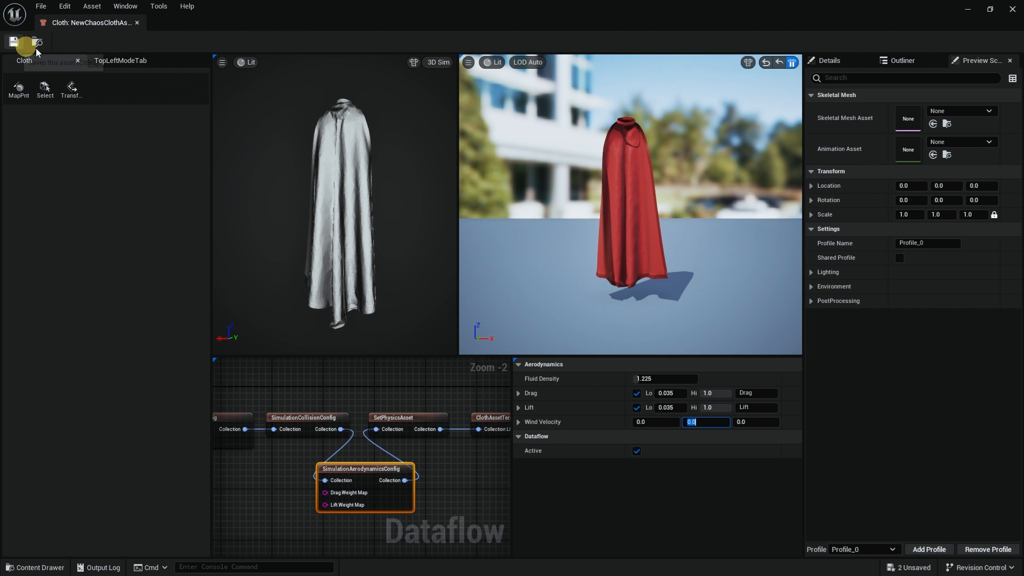
# Step: Return to the level editor, run the simulation to watch how the cape moves on the character, and stop it
pyautogui.click(967, 9)
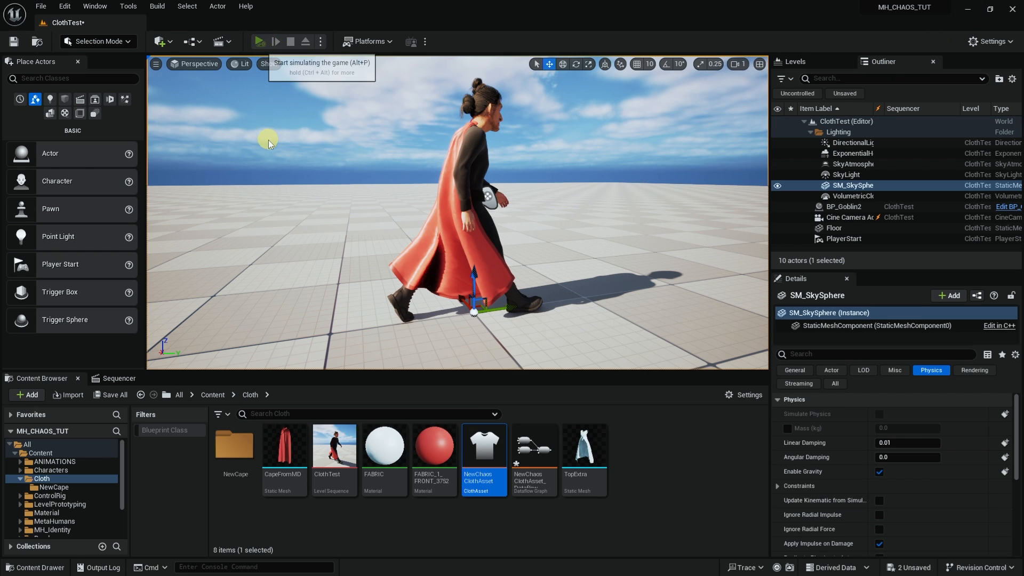
pyautogui.hotkey('alt', 'p')
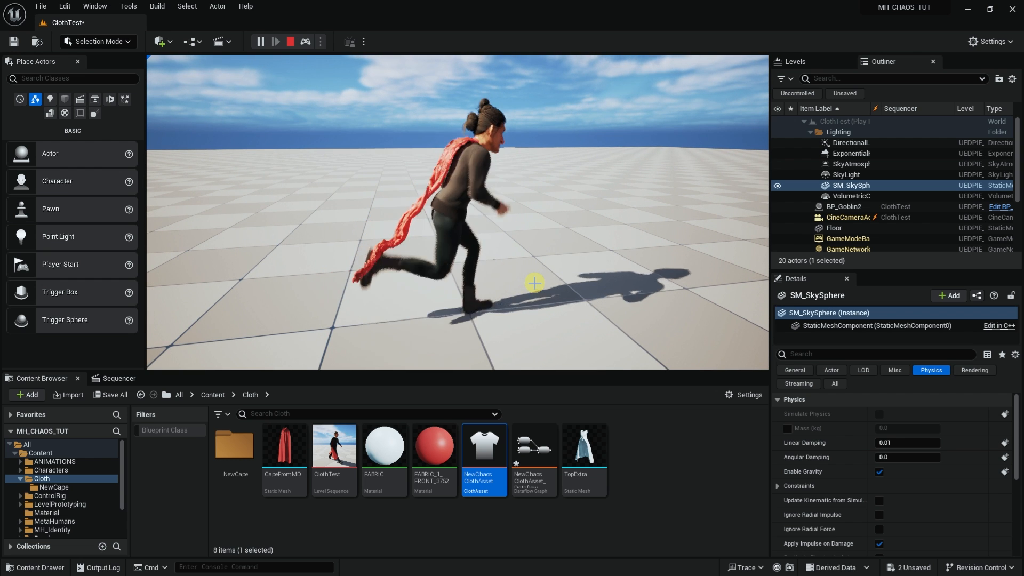
pyautogui.click(290, 42)
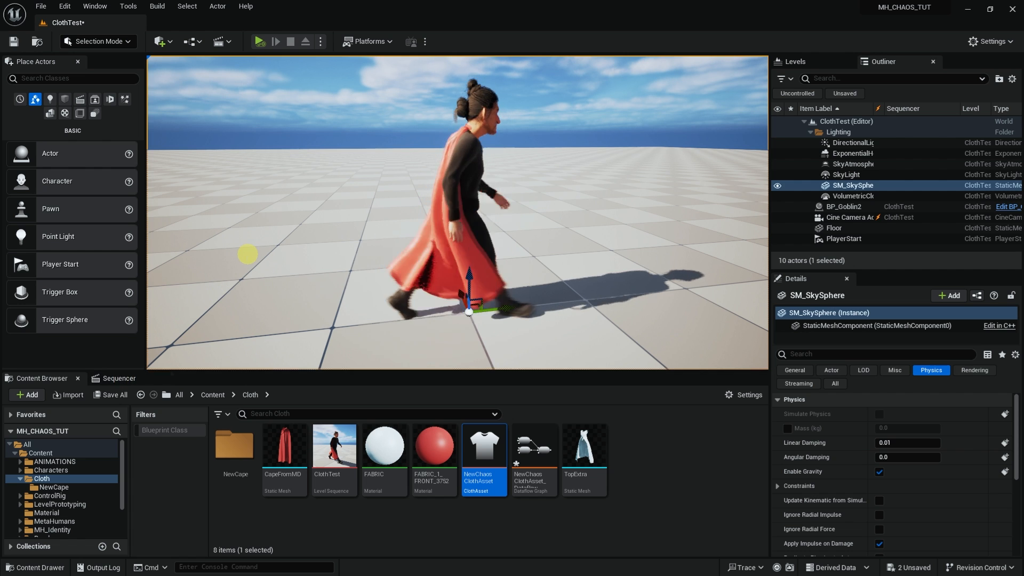
# Step: Rewind the ClothTest sequence to frame 0 and view the character and cape from a different angle
pyautogui.click(269, 245)
pyautogui.click(117, 378)
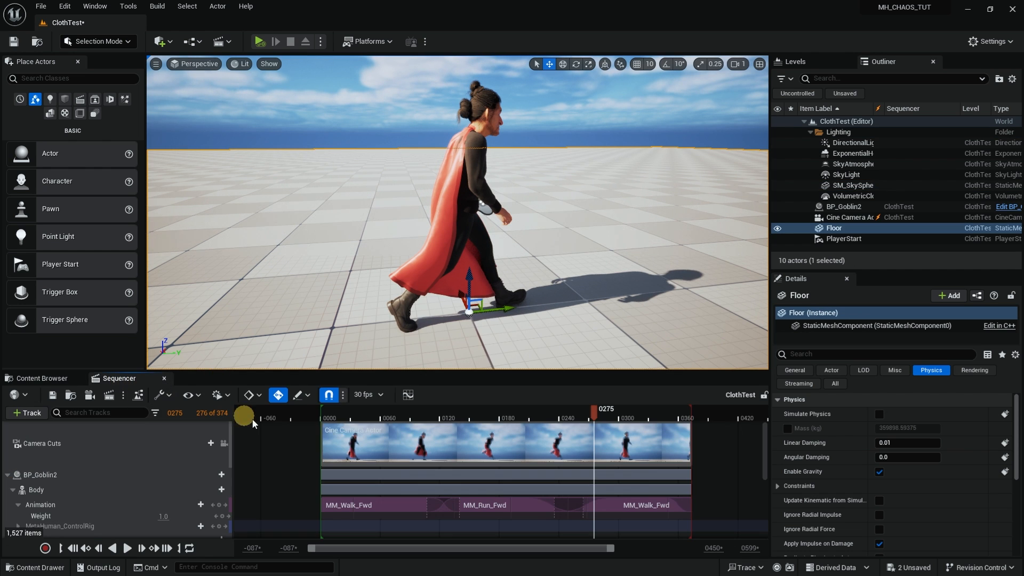
pyautogui.click(303, 417)
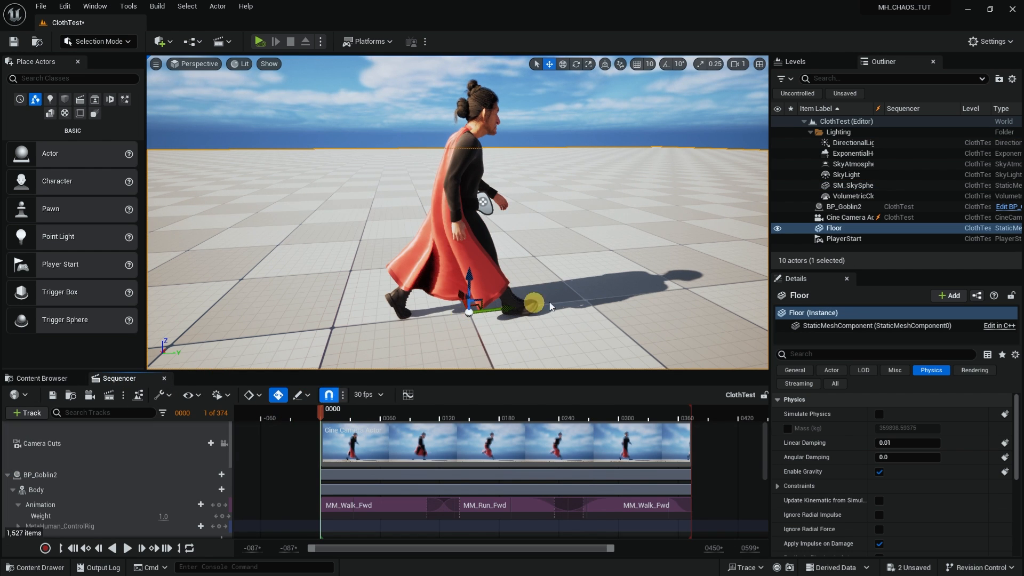
pyautogui.keyDown('alt'); pyautogui.moveTo(527, 257); pyautogui.dragTo(524, 252); pyautogui.keyUp('alt')
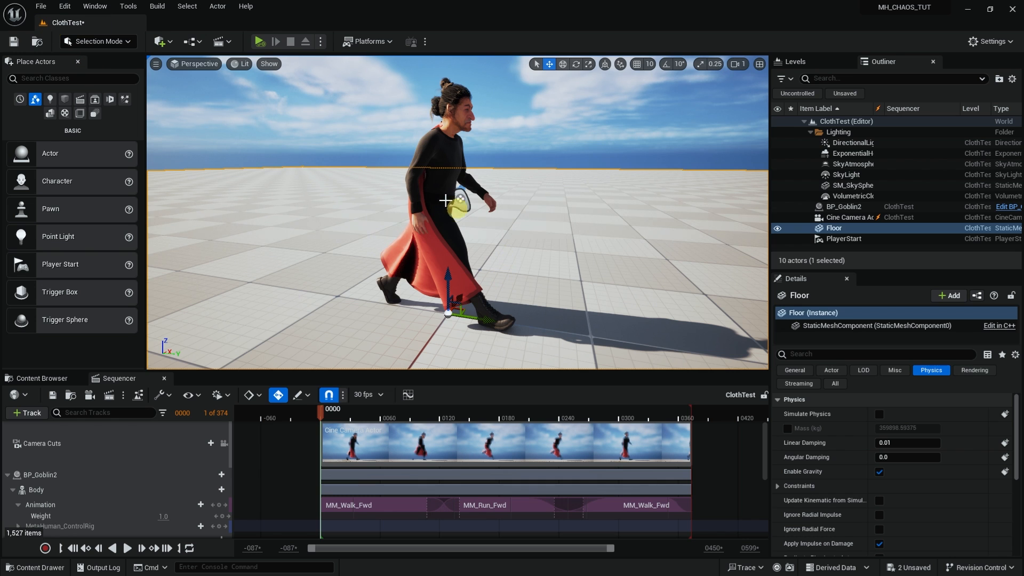
# Step: Reopen the NewChaosClothAsset from the Cloth folder and open the physics asset assigned to its SetPhysicsAsset node
pyautogui.click(42, 378)
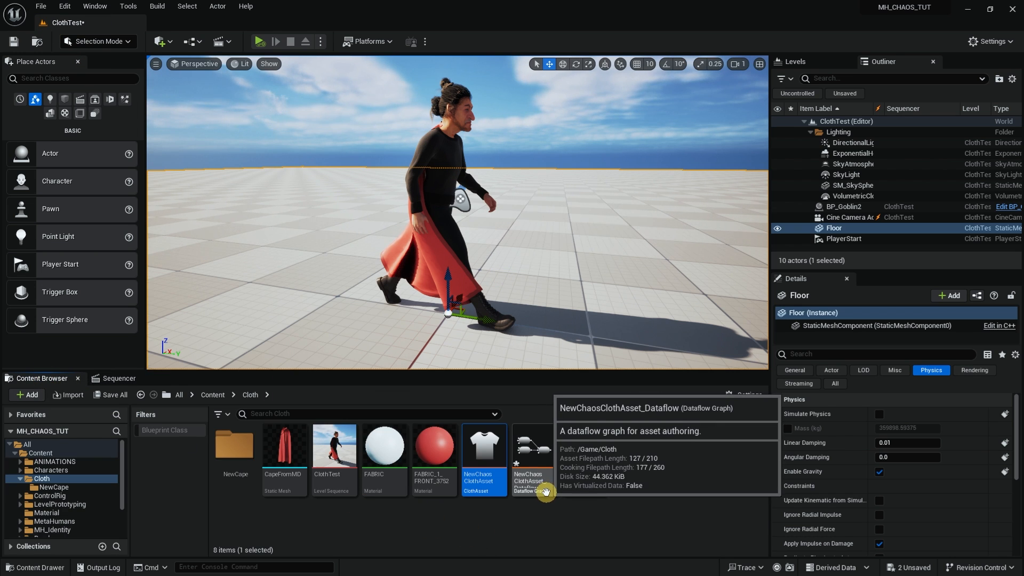
pyautogui.doubleClick(487, 450)
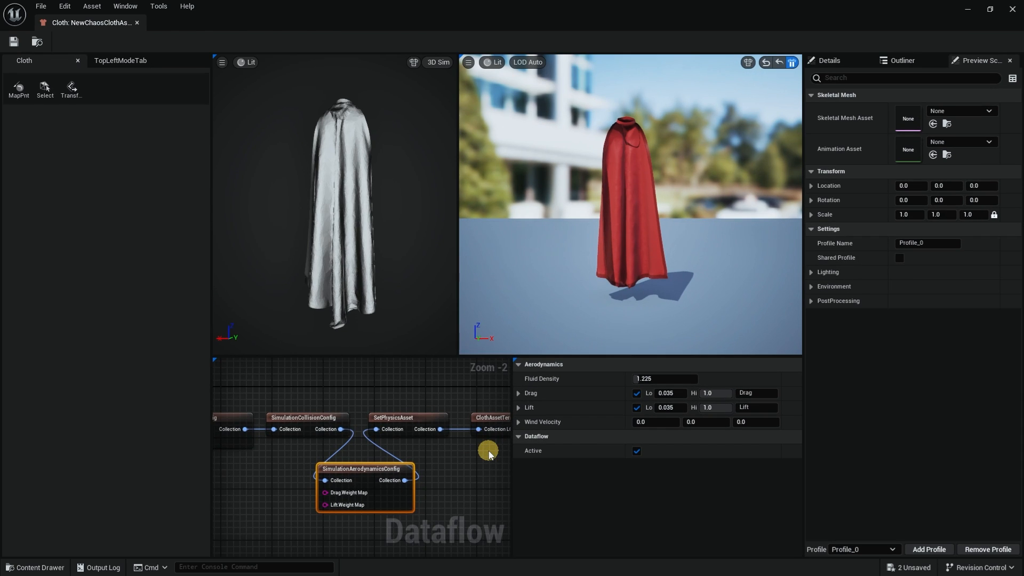
pyautogui.click(396, 425)
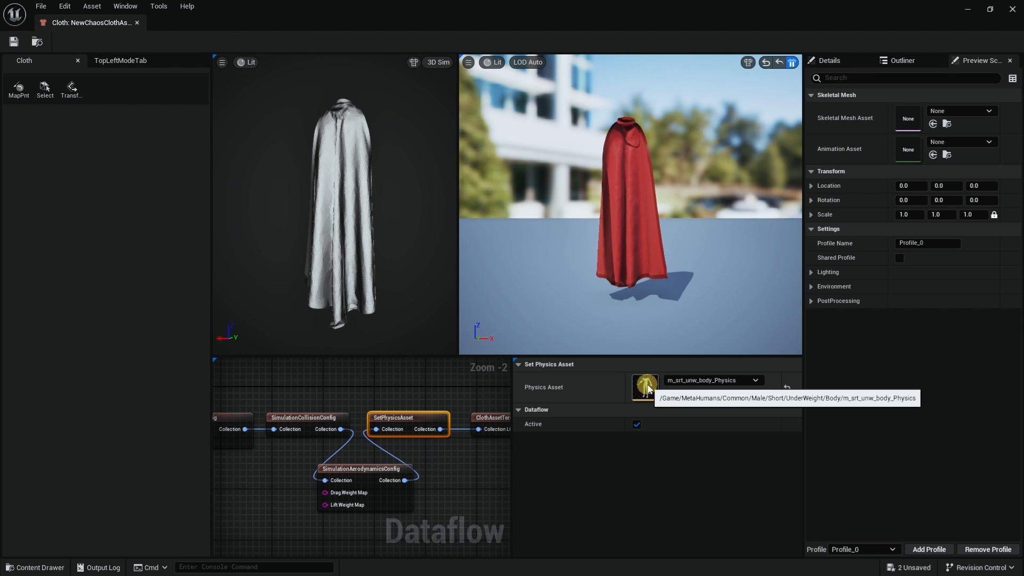
pyautogui.doubleClick(646, 386)
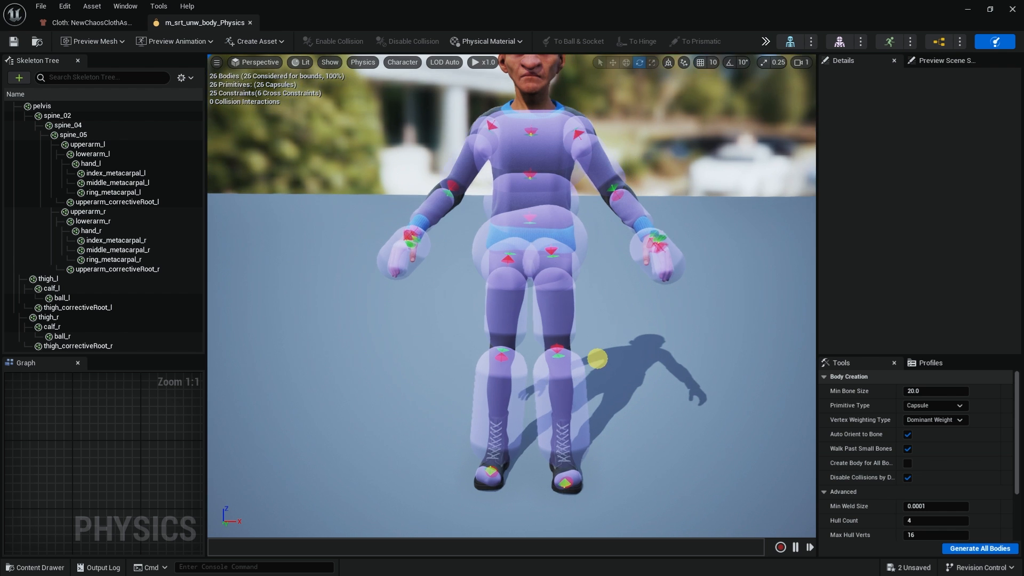
# Step: Inspect the collision bodies from the front and side, and try scaling the thigh_r capsule before undoing the change
pyautogui.moveTo(597, 359)
pyautogui.mouseDown()
pyautogui.moveTo(399, 363)
pyautogui.moveTo(370, 350)
pyautogui.moveTo(434, 344)
pyautogui.moveTo(485, 422)
pyautogui.moveTo(585, 361)
pyautogui.moveTo(625, 353)
pyautogui.moveTo(592, 377)
pyautogui.moveTo(598, 359)
pyautogui.moveTo(607, 366)
pyautogui.mouseUp()
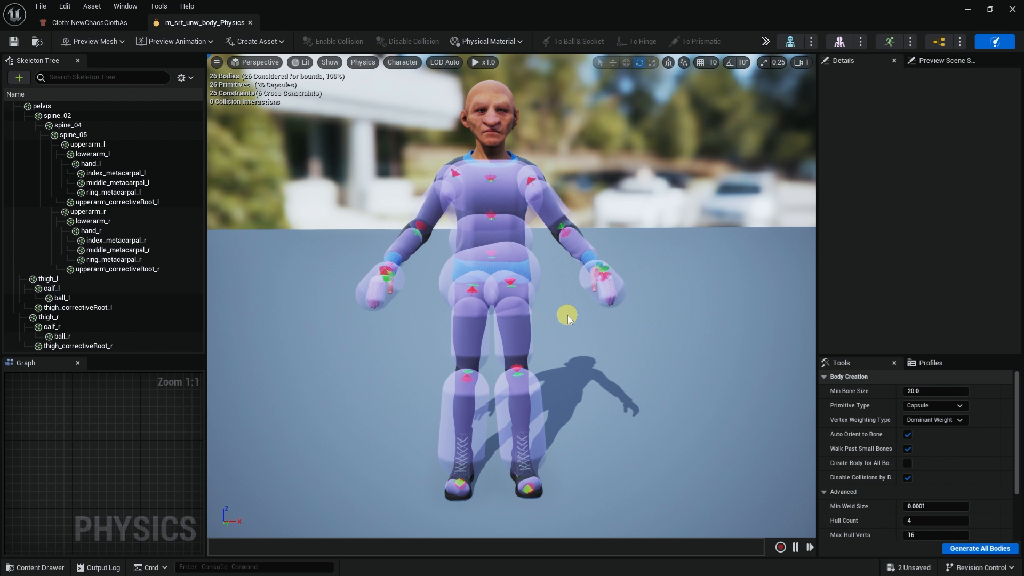
pyautogui.moveTo(563, 349); pyautogui.dragTo(738, 349)
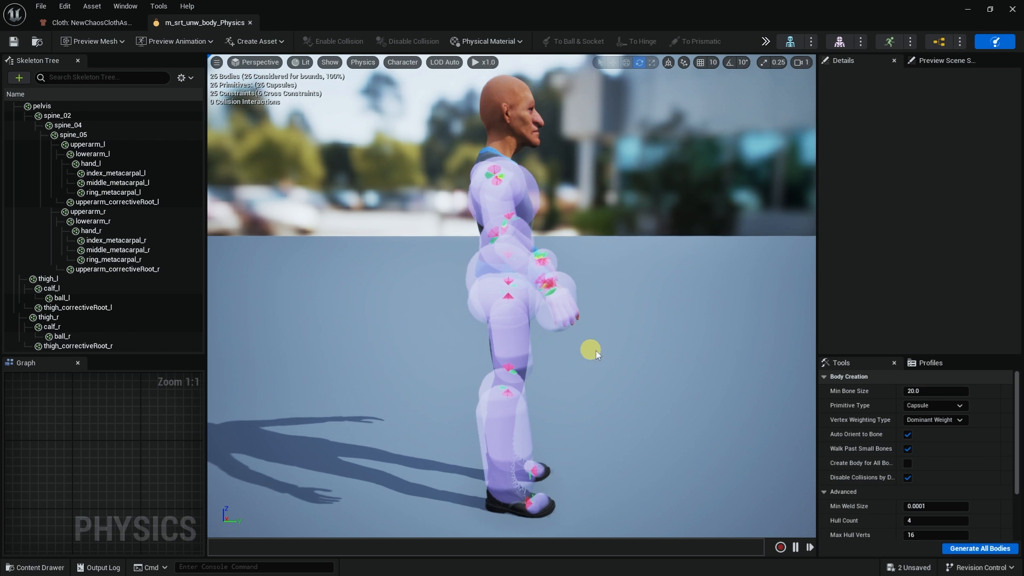
pyautogui.keyDown('alt'); pyautogui.moveTo(592, 351); pyautogui.dragTo(623, 359, button='right'); pyautogui.keyUp('alt')
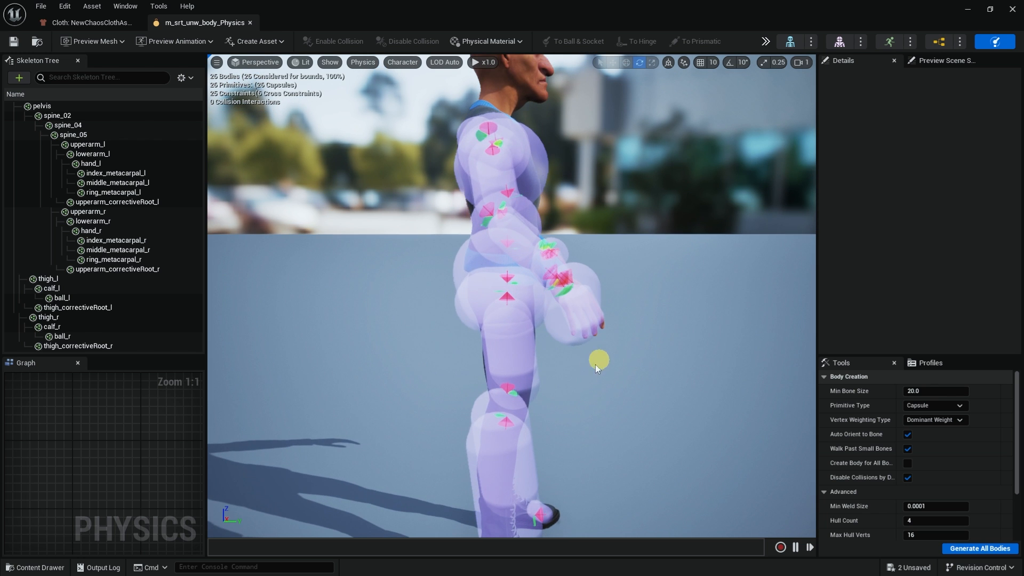
pyautogui.click(534, 383)
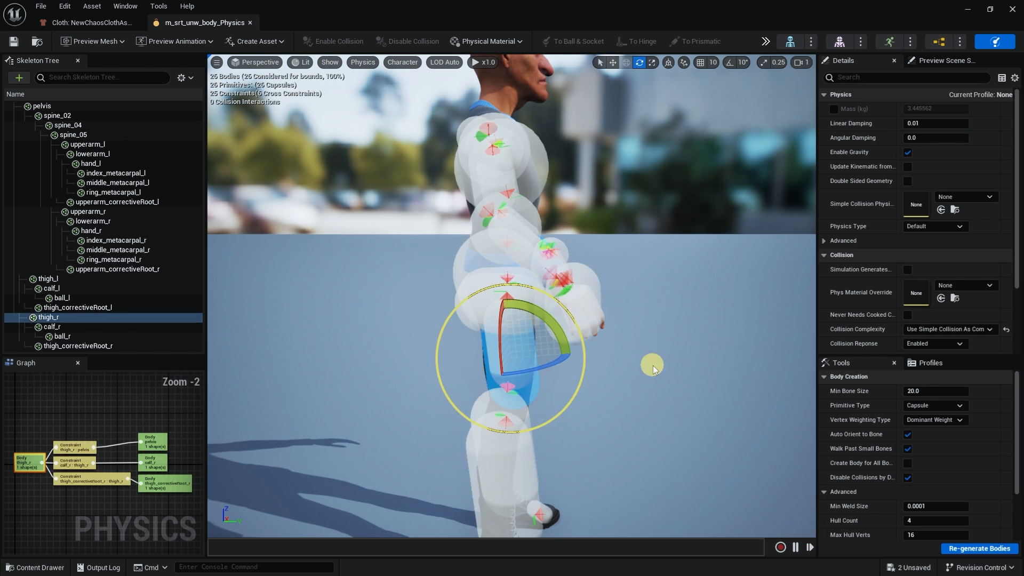
pyautogui.click(605, 377)
pyautogui.click(533, 383)
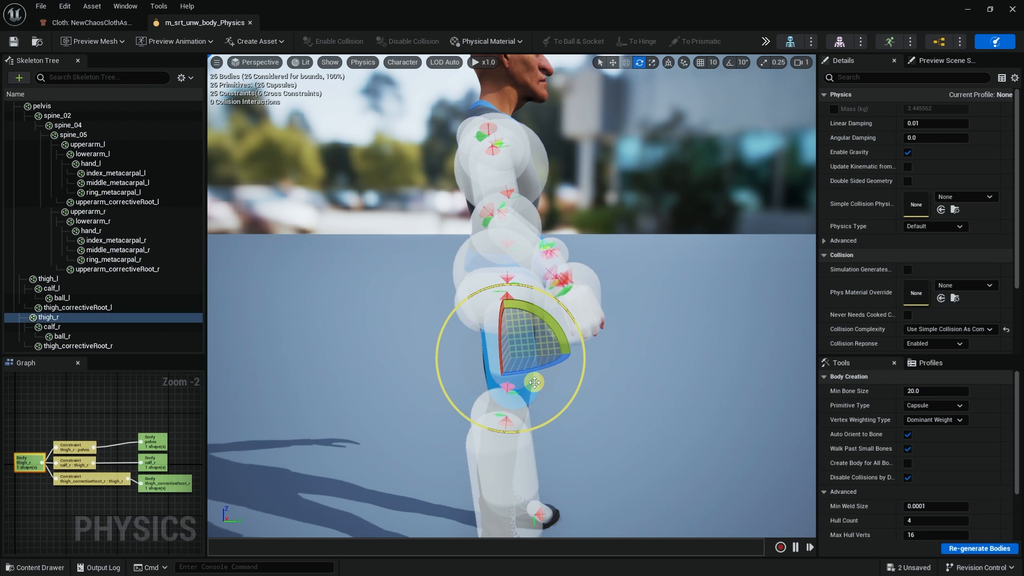
pyautogui.press('r')
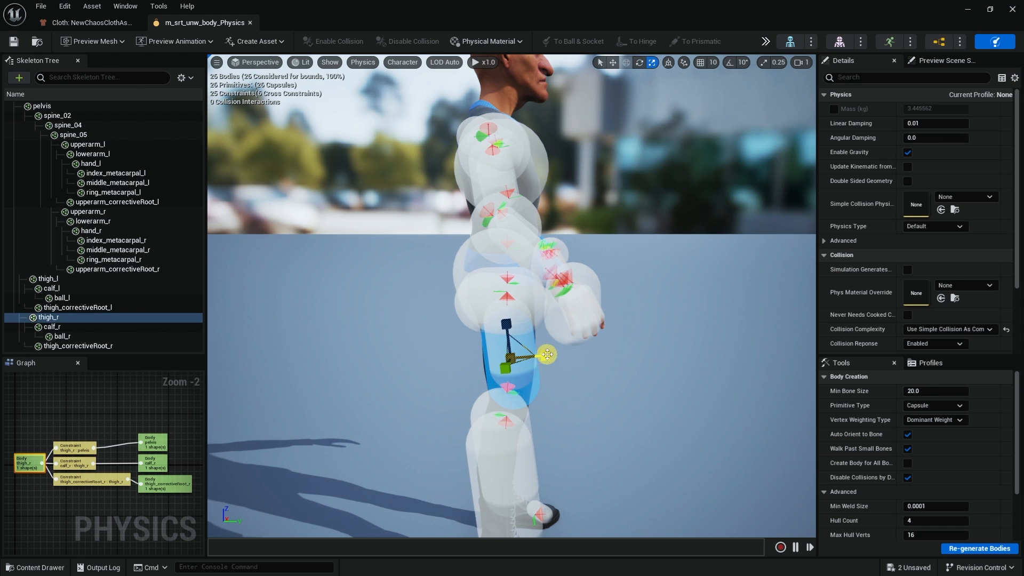
pyautogui.moveTo(521, 358); pyautogui.dragTo(470, 374)
pyautogui.hotkey('ctrl', 'z')
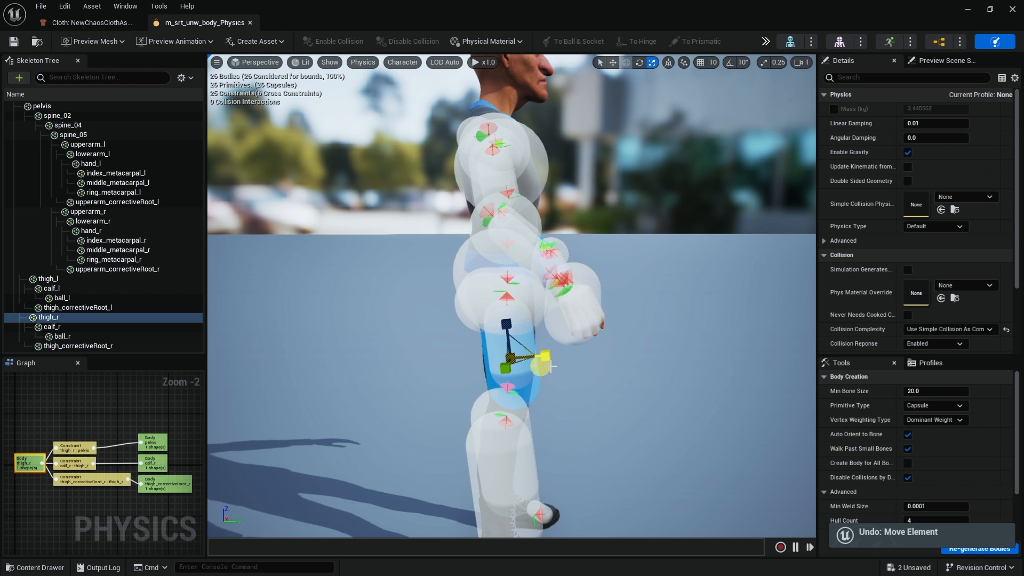
# Step: Regenerate the physics bodies with Min Bone Size 5, primitive type Single Convex Hull and Max Hull Verts 20
pyautogui.moveTo(610, 391); pyautogui.dragTo(642, 392)
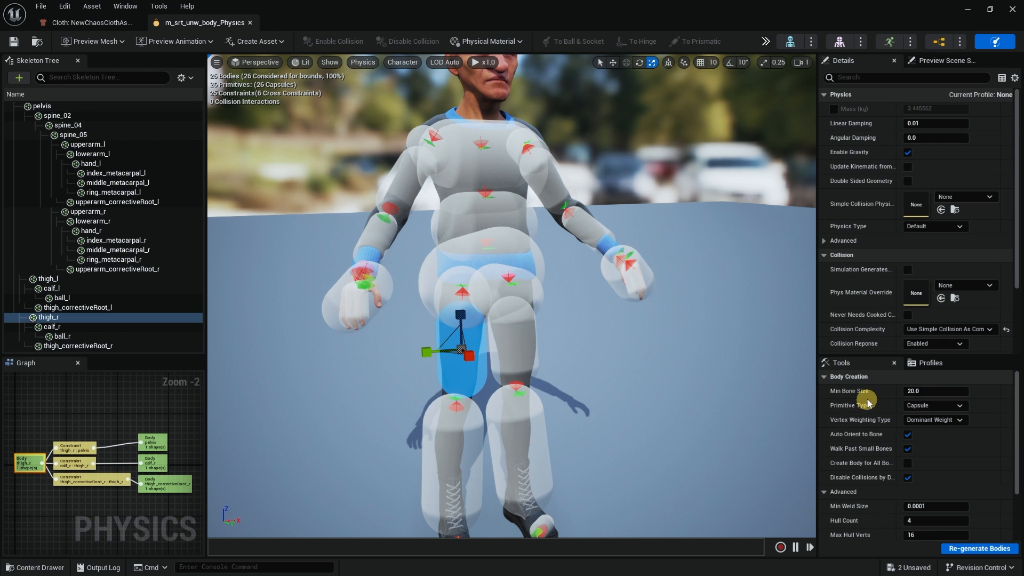
pyautogui.click(917, 391)
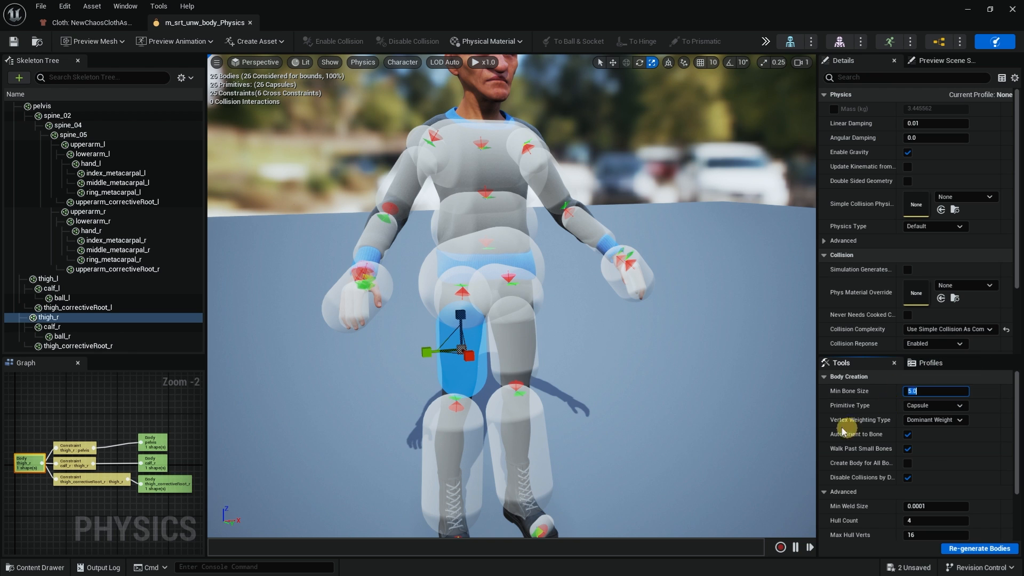
pyautogui.click(960, 406)
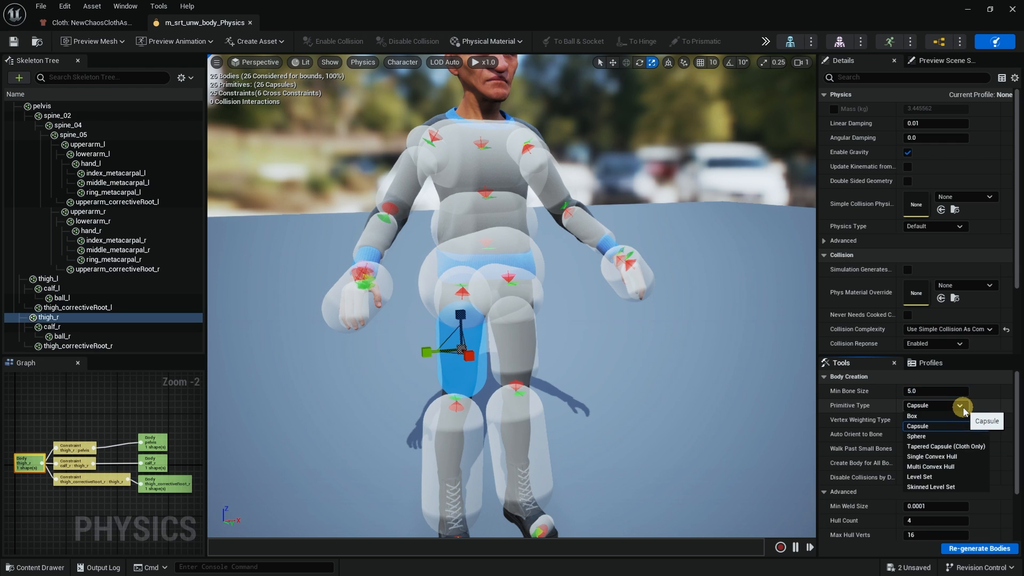
pyautogui.click(968, 457)
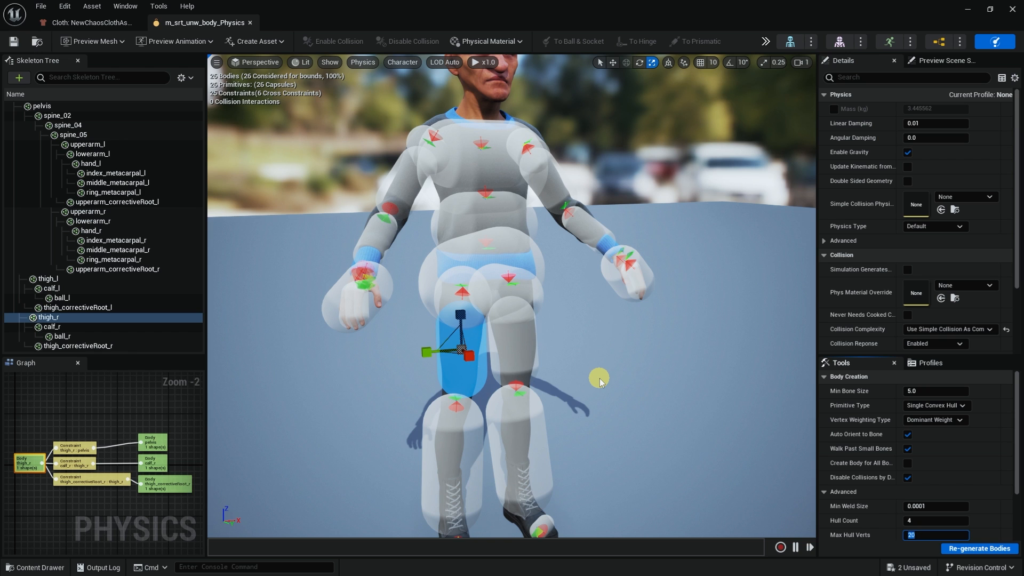
pyautogui.click(974, 549)
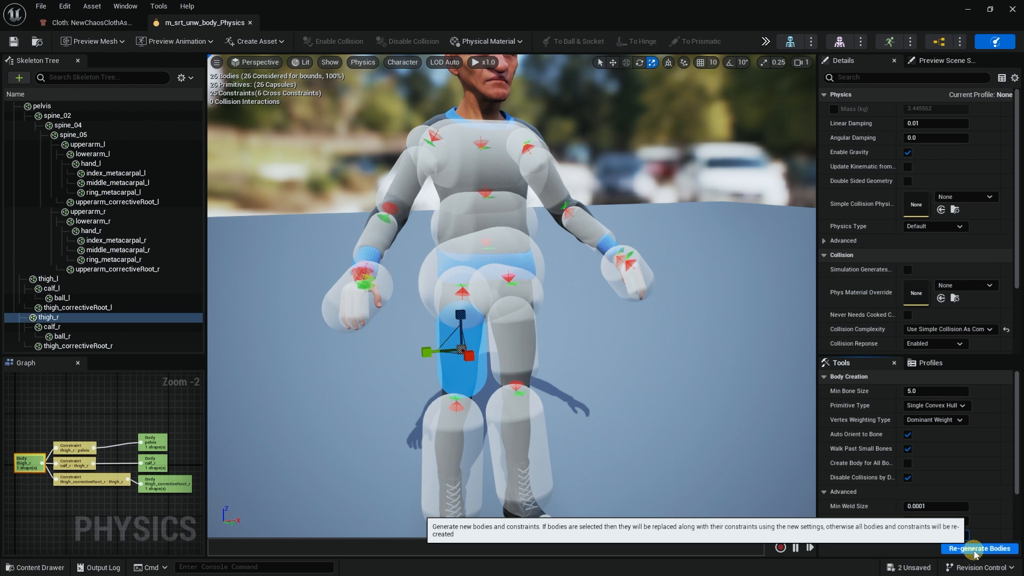
pyautogui.click(974, 549)
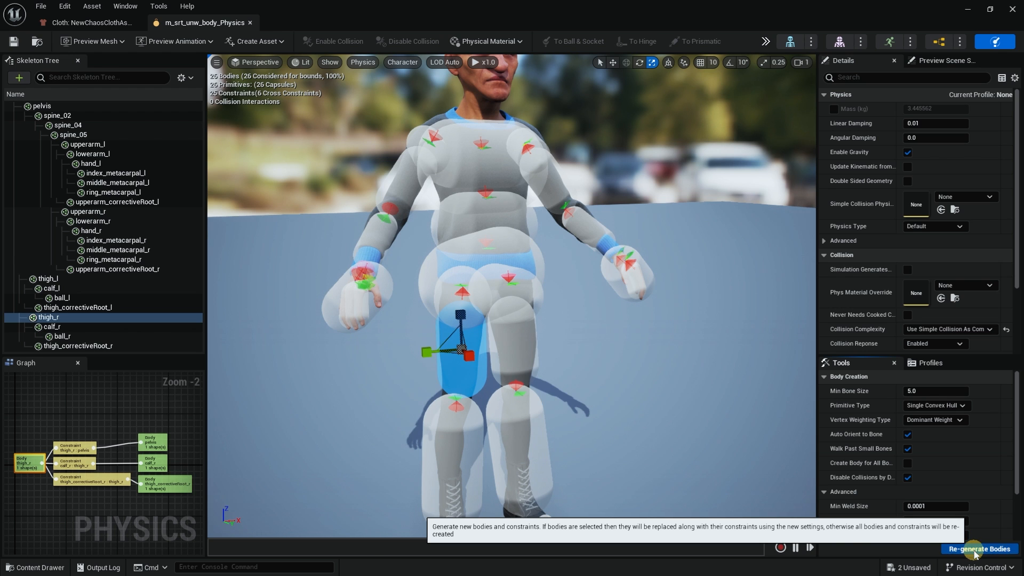
pyautogui.click(987, 550)
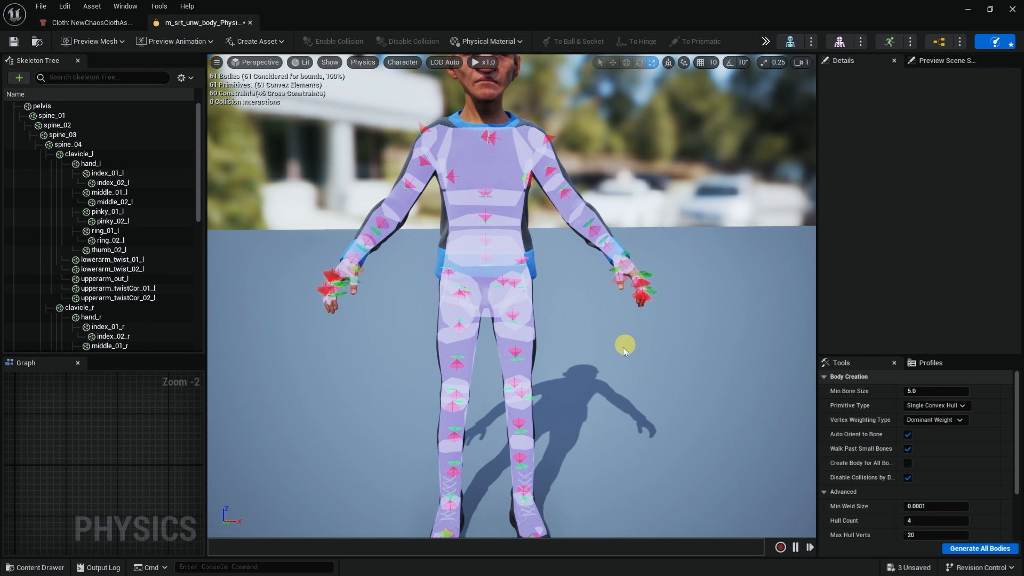
# Step: Inspect the regenerated convex hull bodies from the side and back, and save the physics asset
pyautogui.moveTo(622, 347); pyautogui.dragTo(736, 353)
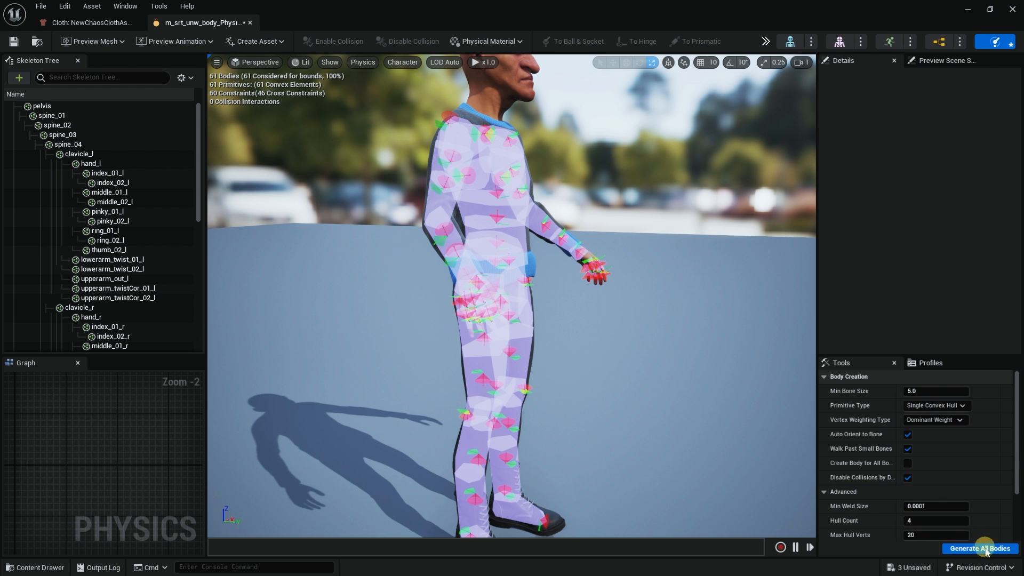
pyautogui.moveTo(713, 416); pyautogui.dragTo(607, 283)
pyautogui.moveTo(519, 236); pyautogui.dragTo(468, 199)
pyautogui.click(13, 41)
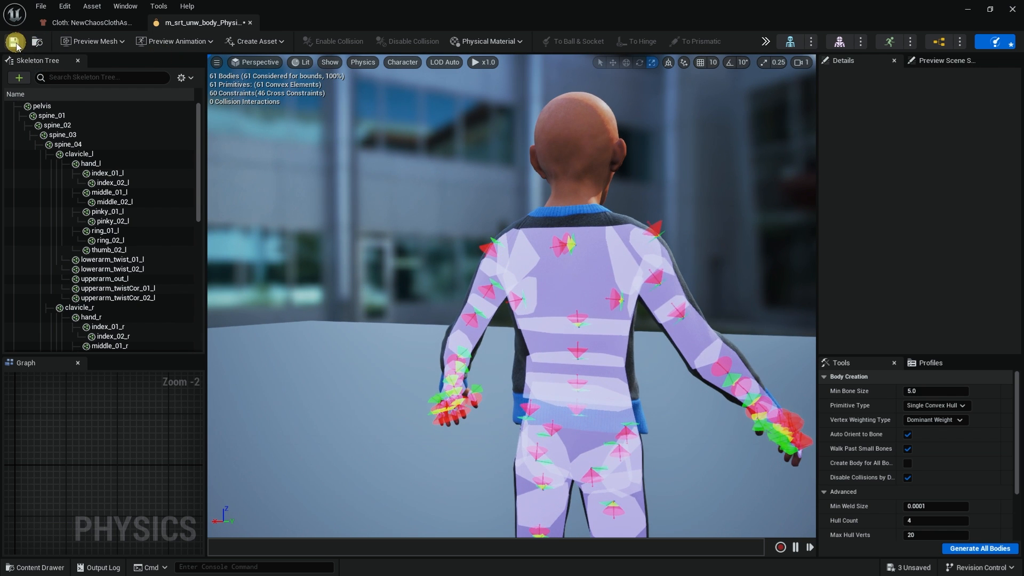
# Step: Return to the level editor, run the simulation to check the cape against the convex bodies, and stop it
pyautogui.click(966, 11)
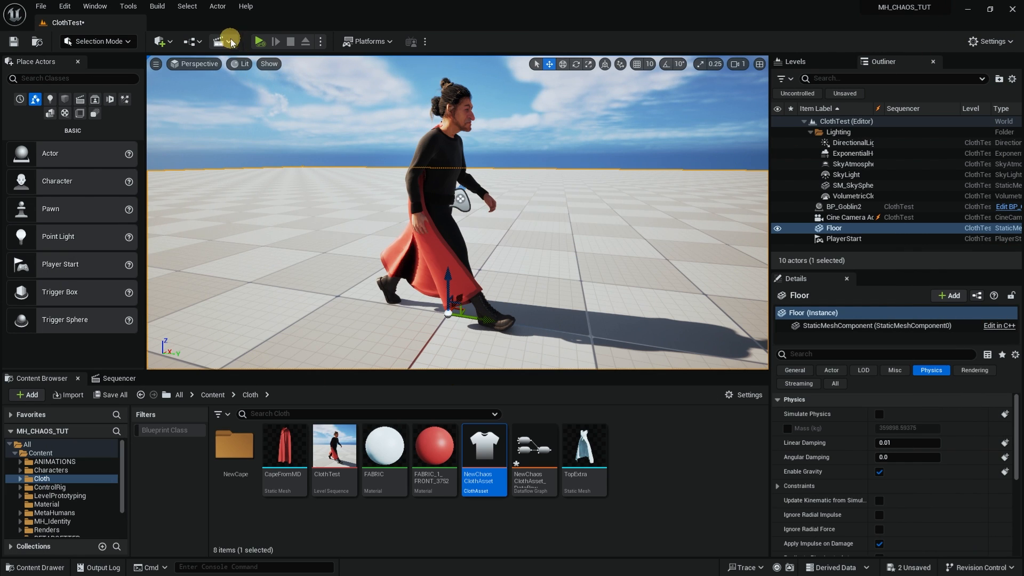
pyautogui.click(260, 42)
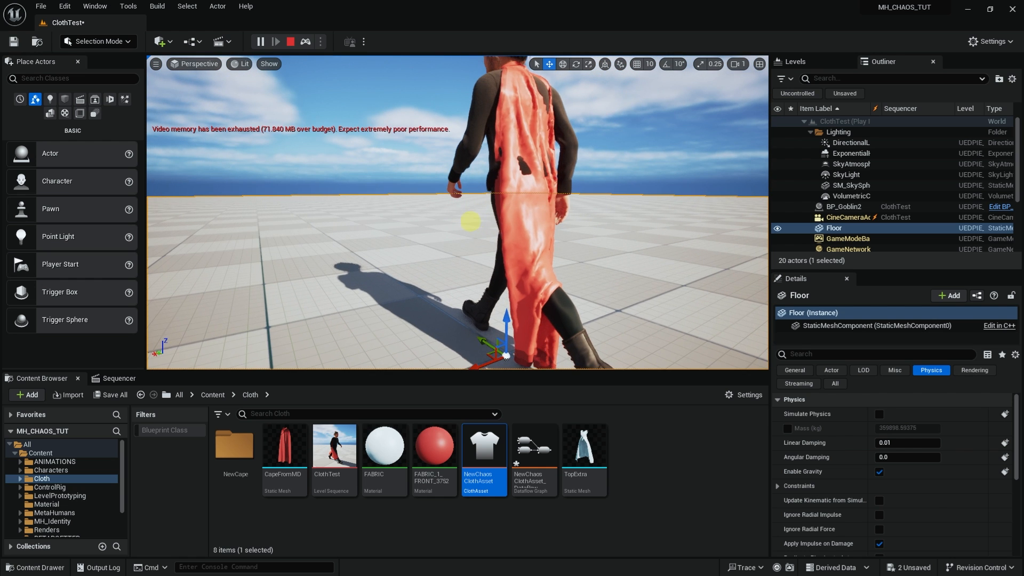
pyautogui.click(462, 222)
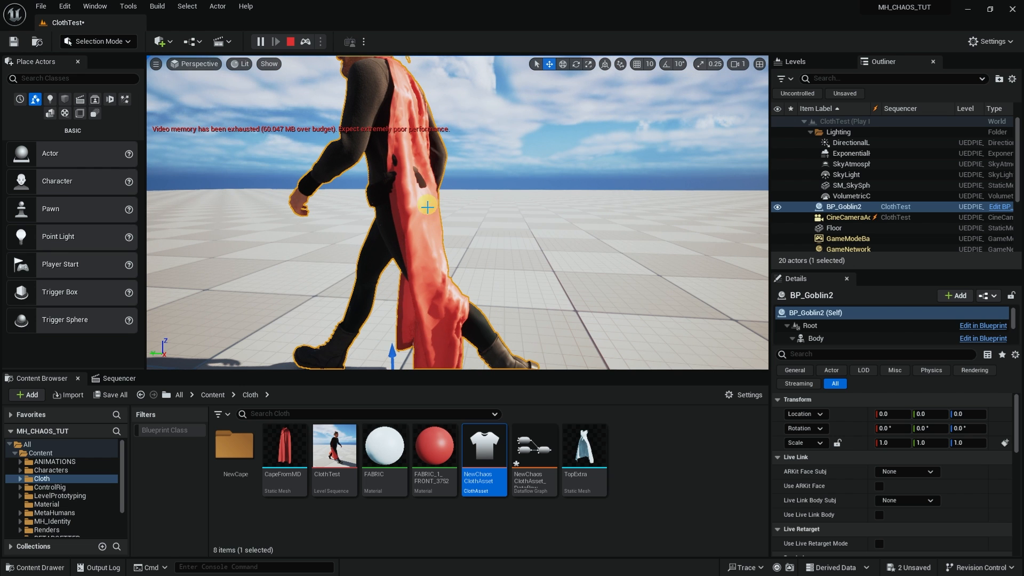
pyautogui.click(290, 42)
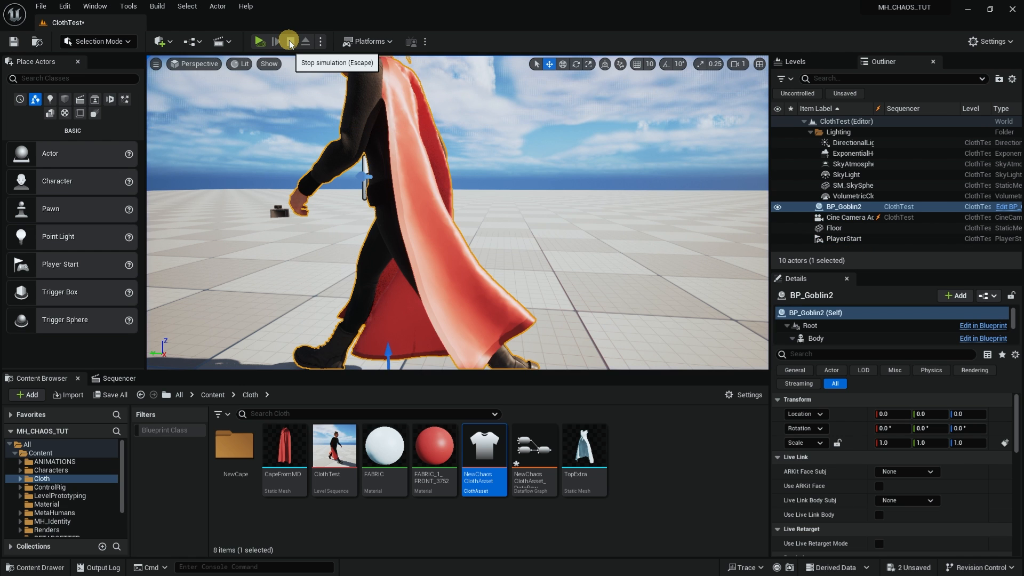
# Step: Reopen NewChaosClothAsset, set the SimulationAerodynamicsConfig node's Wind Velocity Y to -5, and run the cloth preview from the side
pyautogui.doubleClick(485, 448)
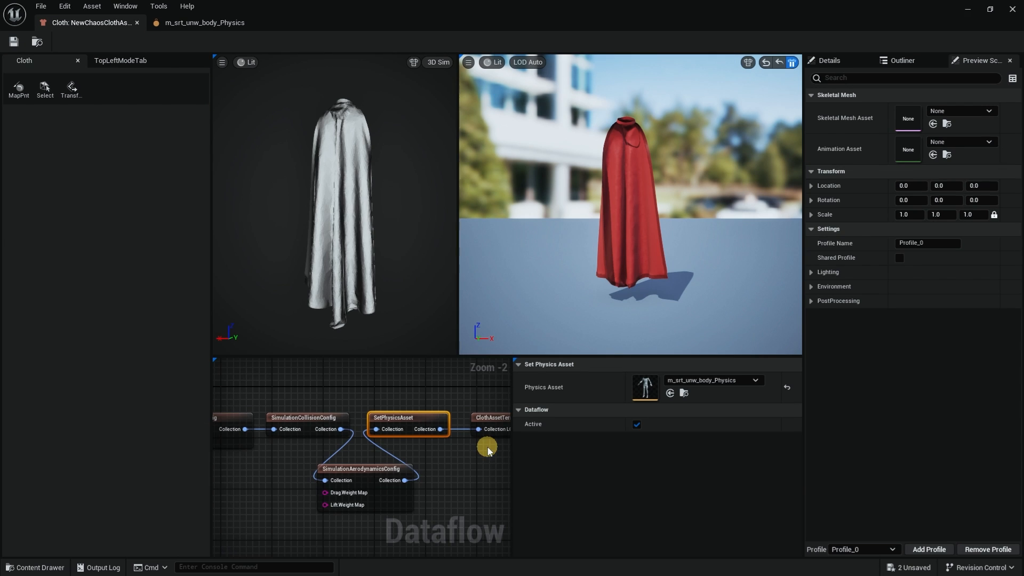
pyautogui.click(367, 476)
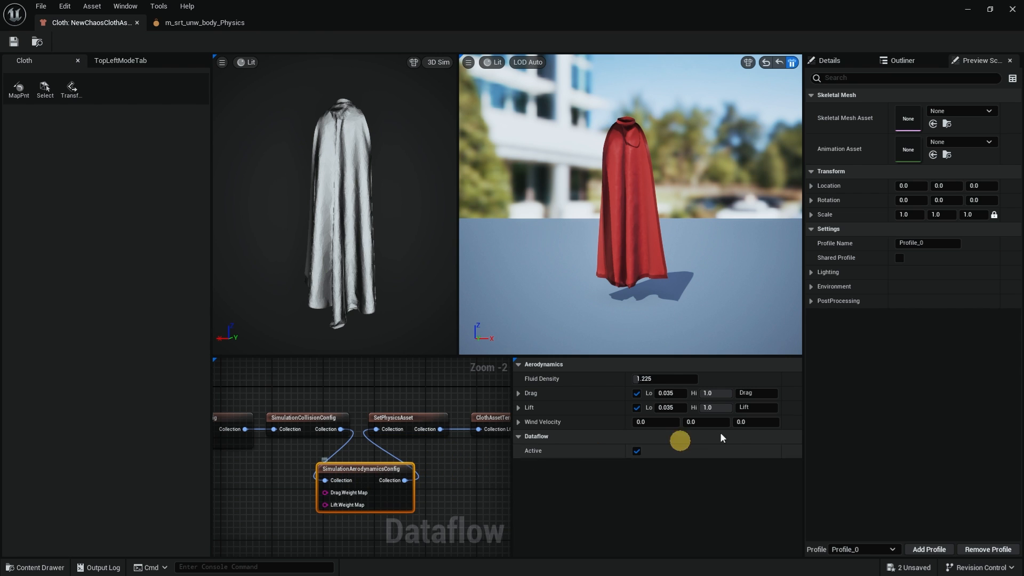
pyautogui.click(699, 423)
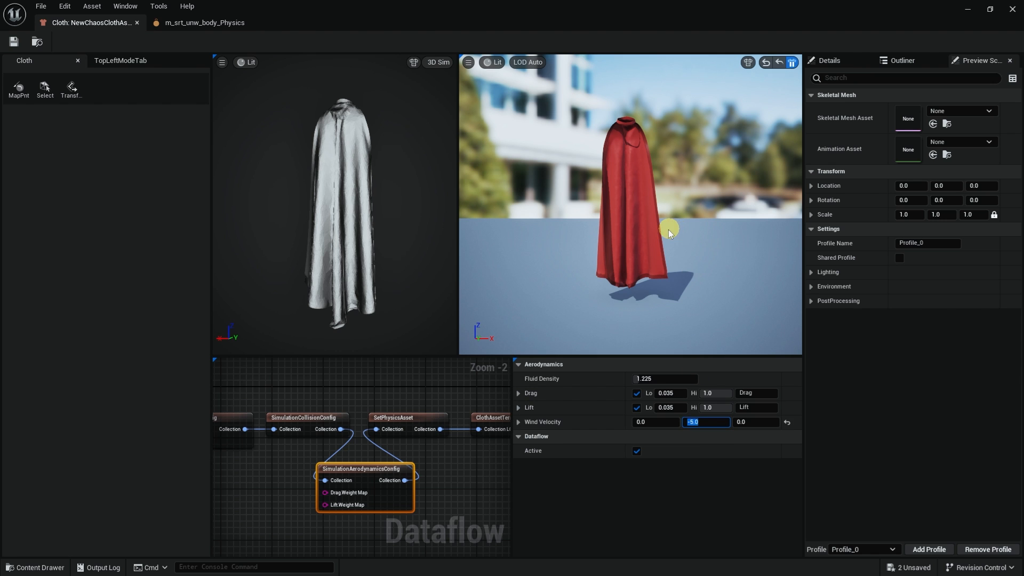
pyautogui.click(794, 63)
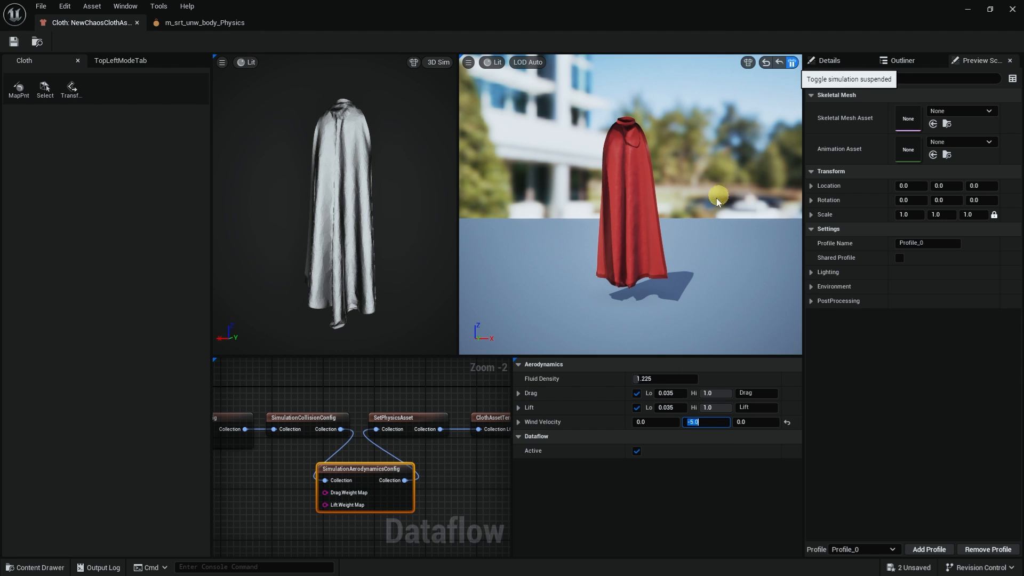
pyautogui.moveTo(654, 242); pyautogui.dragTo(757, 243)
# Step: Change the aerodynamics Wind Velocity Y to 5, check the cloth preview, then suspend and reset its simulation
pyautogui.click(693, 422)
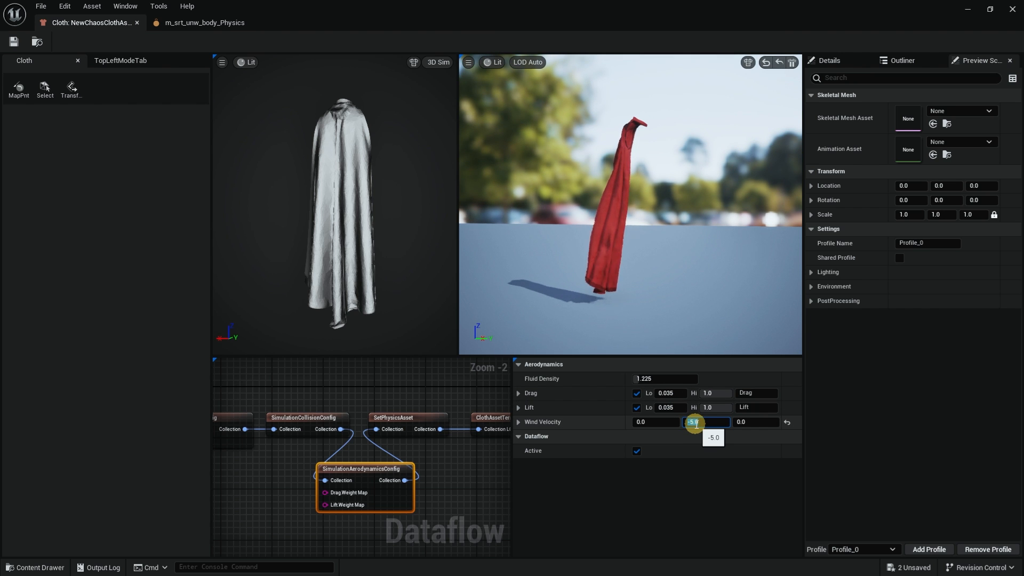
pyautogui.write('5')
pyautogui.press('Return')
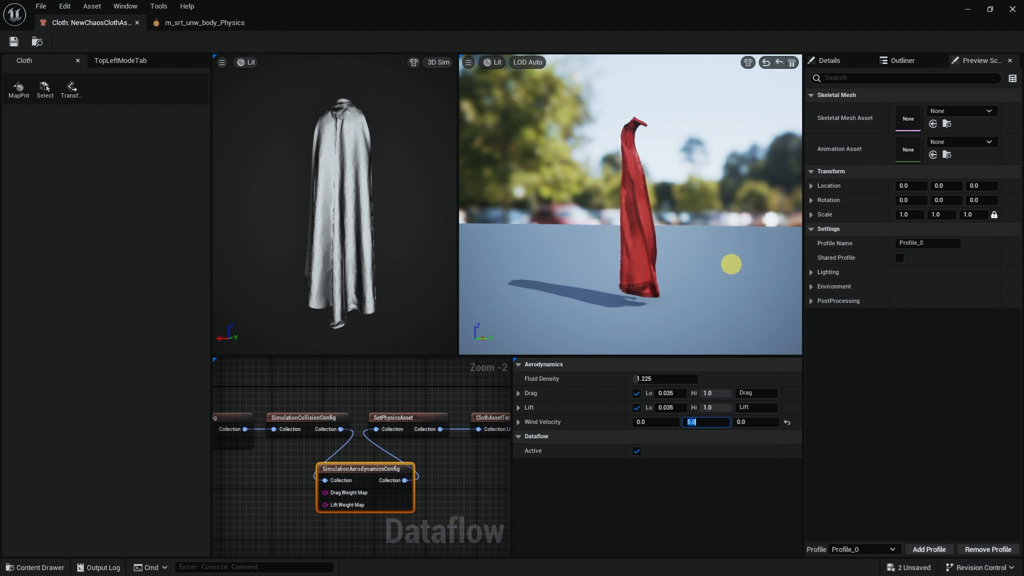
pyautogui.moveTo(751, 263); pyautogui.dragTo(506, 260)
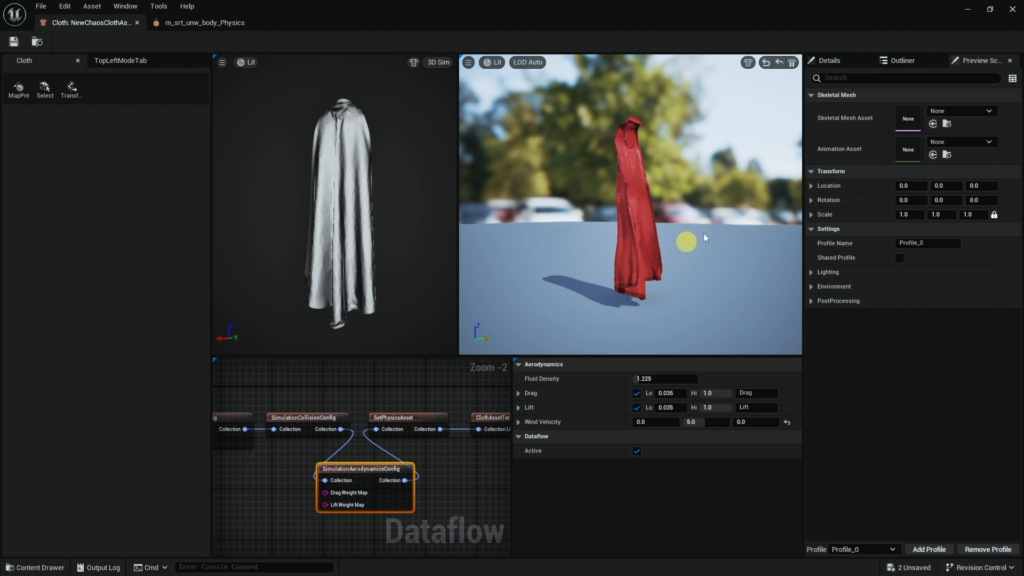
pyautogui.click(791, 62)
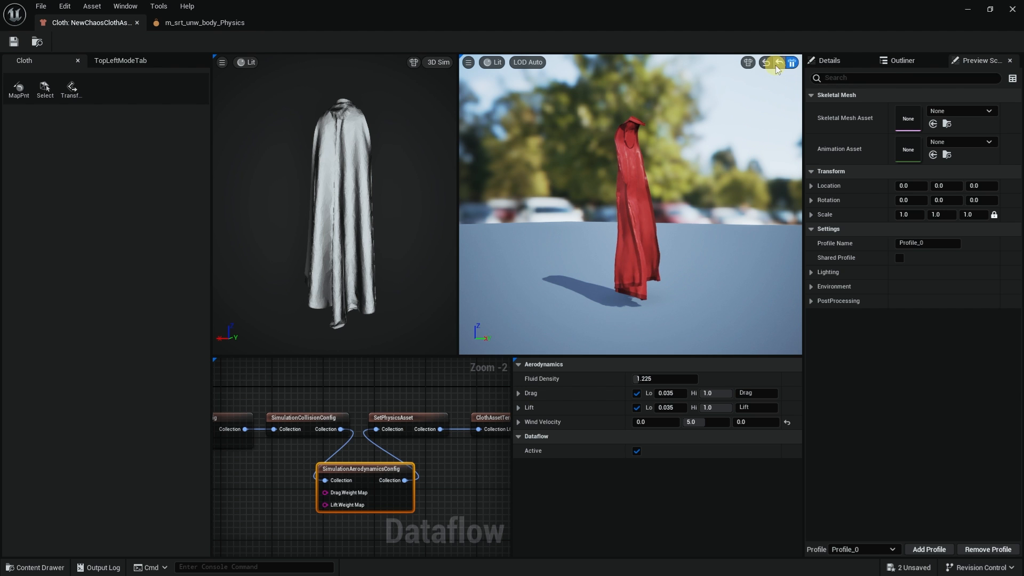
pyautogui.click(766, 63)
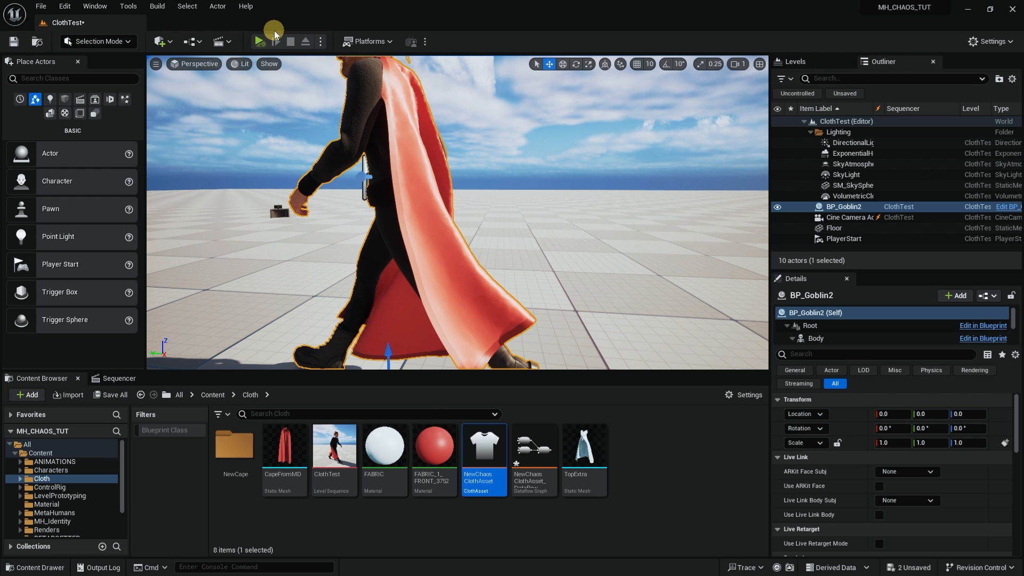
# Step: Simulate the level again, view the wind-blown cape from behind the character, and stop the simulation
pyautogui.click(261, 49)
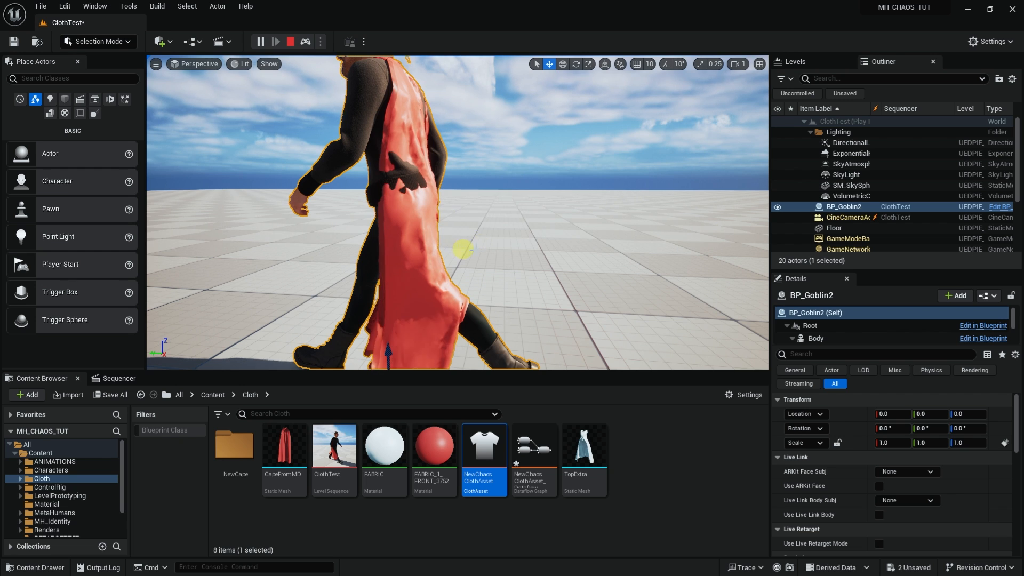
pyautogui.keyDown('alt'); pyautogui.moveTo(463, 248); pyautogui.dragTo(581, 249); pyautogui.keyUp('alt')
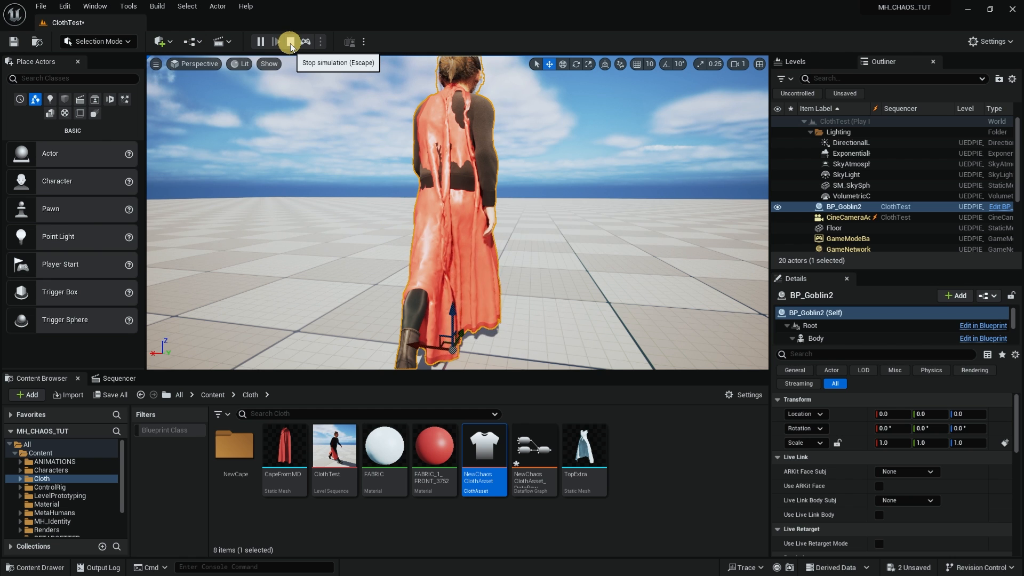
pyautogui.click(290, 42)
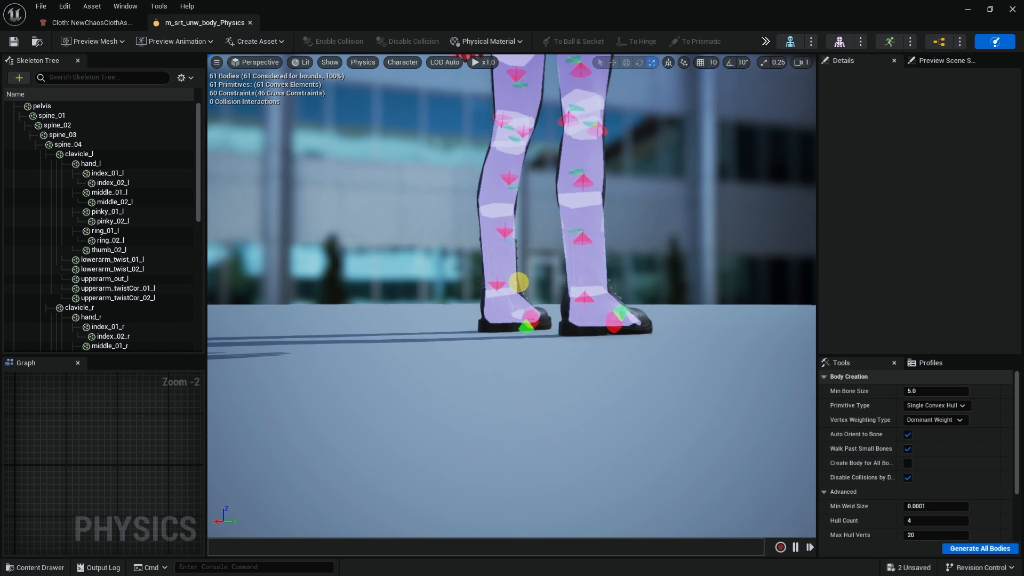
# Step: In the physics asset, select the spine_02, spine_03 and spine_04 bodies and try scaling them up
pyautogui.moveTo(518, 282); pyautogui.dragTo(519, 313, button='middle')
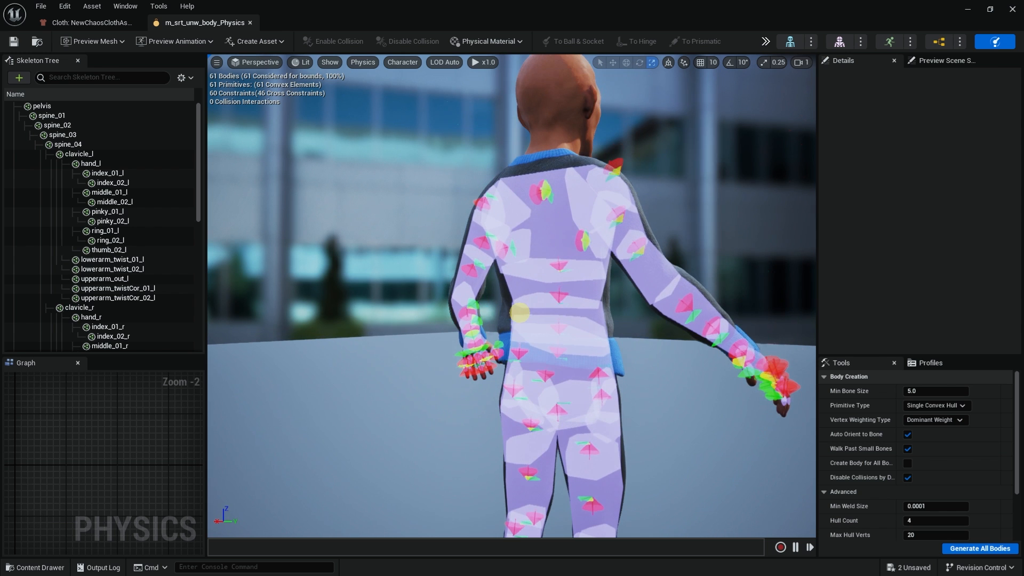
pyautogui.moveTo(544, 350)
pyautogui.keyDown('alt'); pyautogui.mouseDown()
pyautogui.moveTo(568, 353)
pyautogui.moveTo(552, 348)
pyautogui.mouseUp(); pyautogui.keyUp('alt')
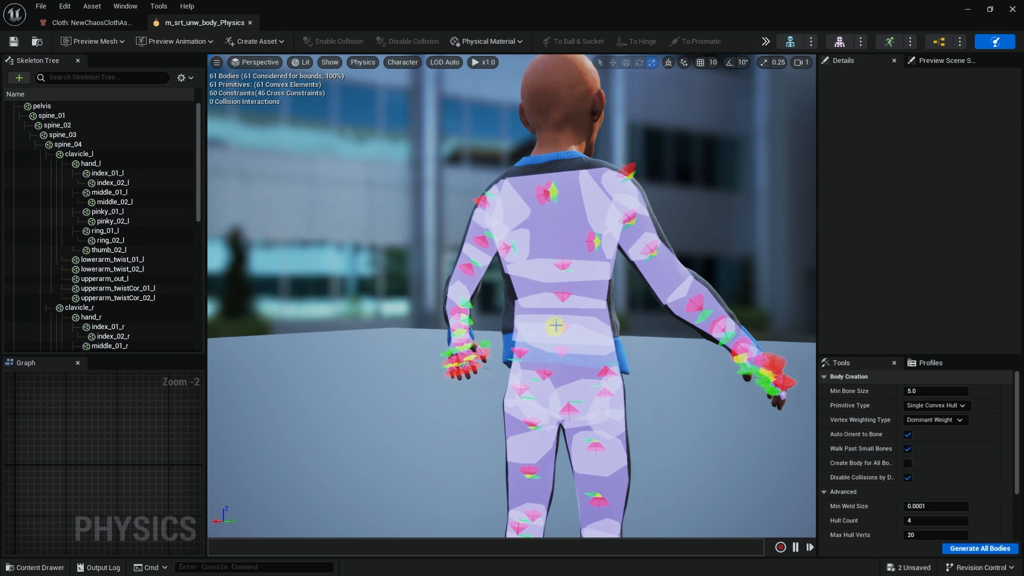
pyautogui.click(605, 320)
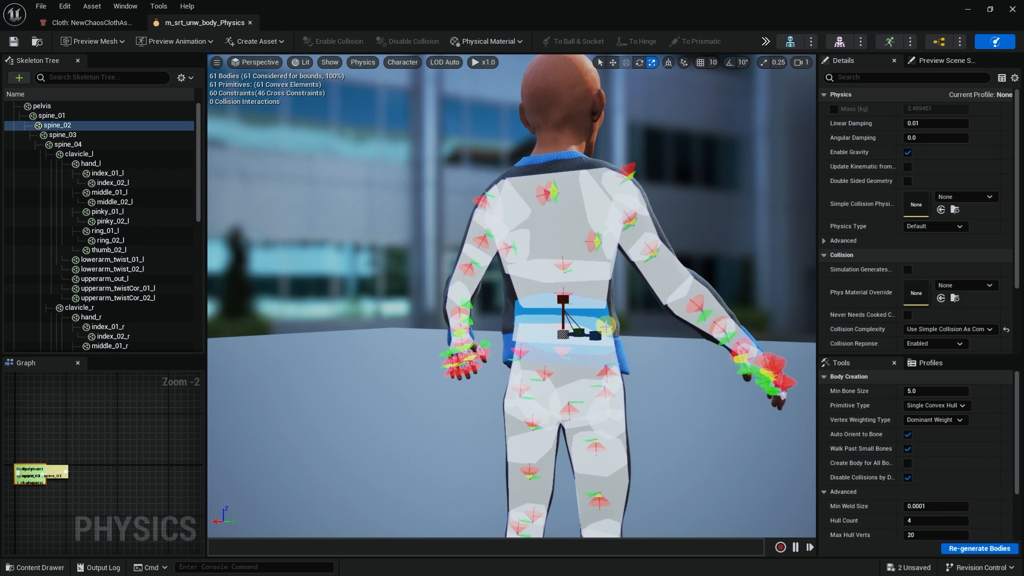
pyautogui.keyDown('alt'); pyautogui.moveTo(606, 341); pyautogui.dragTo(623, 385); pyautogui.keyUp('alt')
pyautogui.scroll(3, 624, 387)
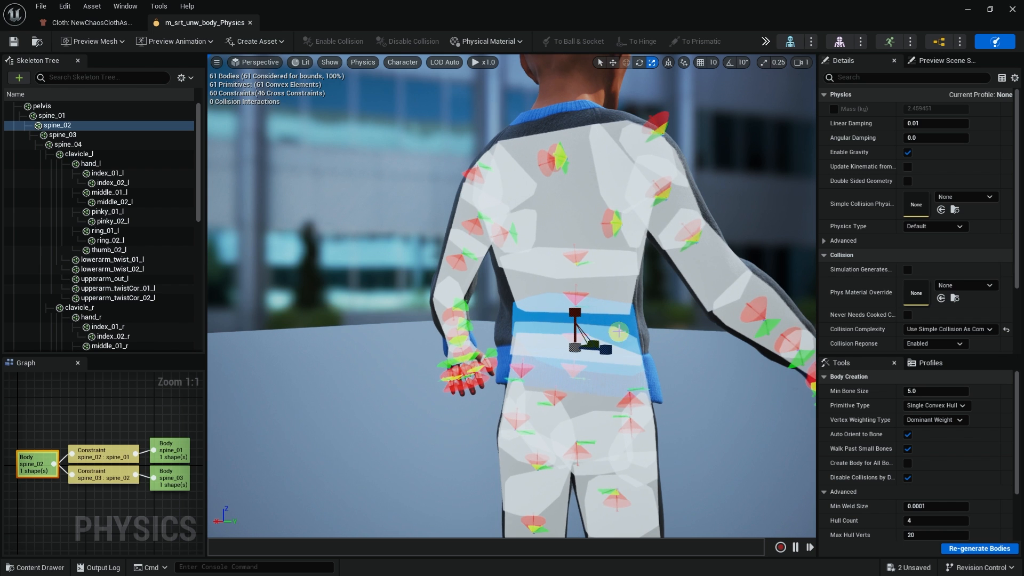
pyautogui.keyDown('ctrl'); pyautogui.click(627, 295); pyautogui.keyUp('ctrl')
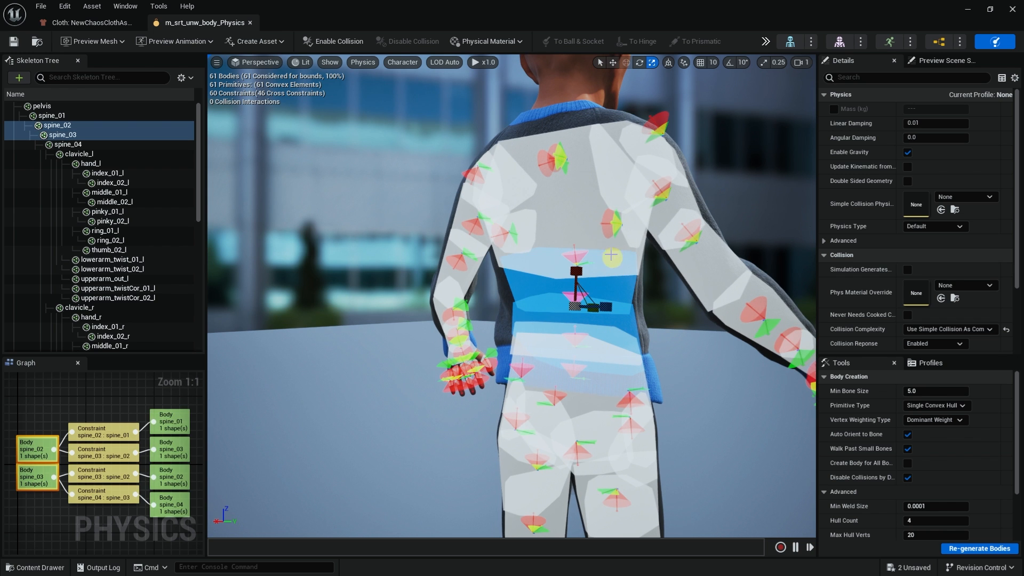
pyautogui.keyDown('ctrl'); pyautogui.click(580, 226); pyautogui.keyUp('ctrl')
pyautogui.keyDown('alt'); pyautogui.moveTo(578, 266); pyautogui.dragTo(550, 282); pyautogui.keyUp('alt')
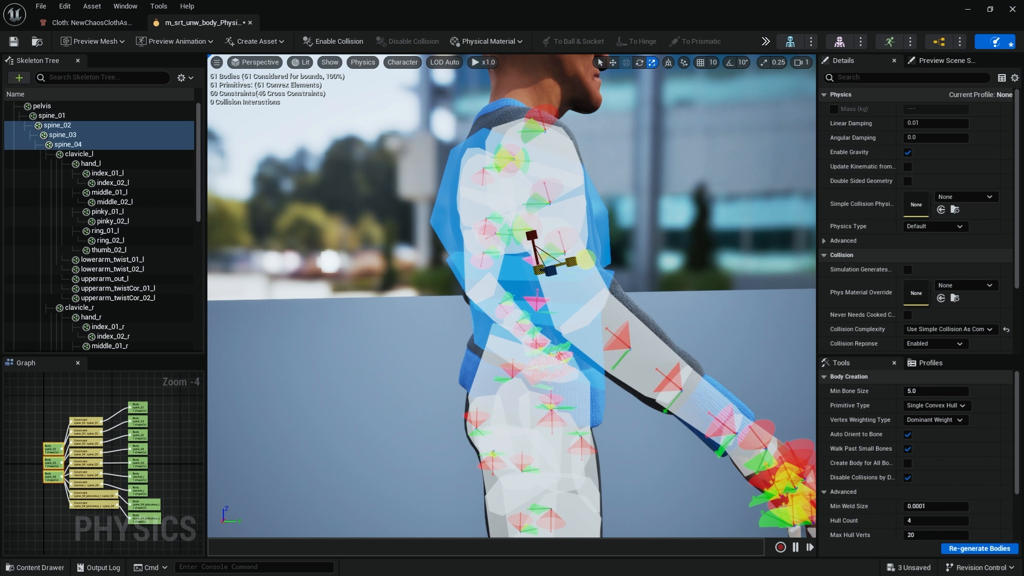
pyautogui.keyDown('alt'); pyautogui.moveTo(535, 353); pyautogui.dragTo(497, 375); pyautogui.keyUp('alt')
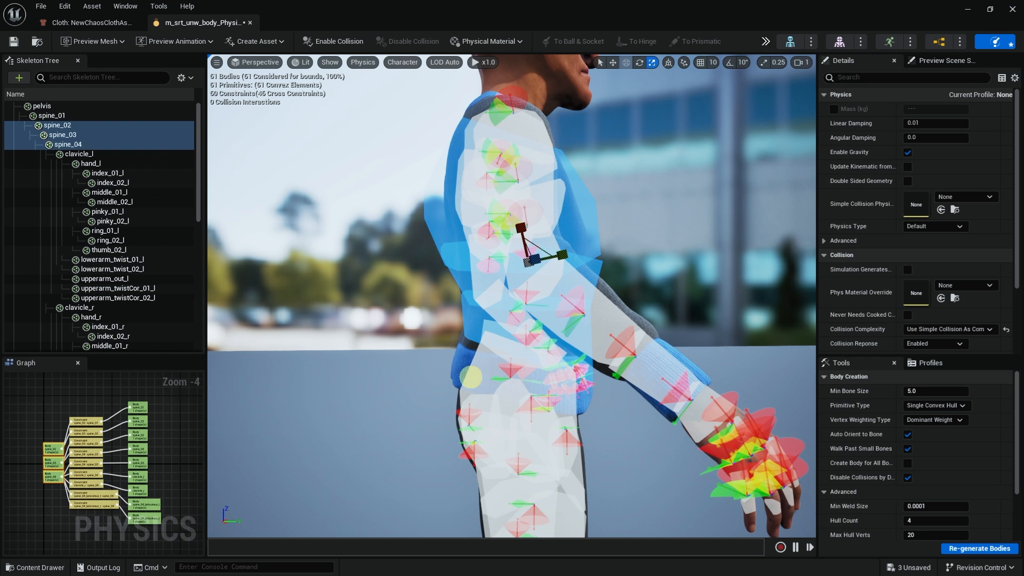
# Step: Try scaling up the pelvis body, then undo the scaling of the pelvis and spine bodies
pyautogui.click(471, 376)
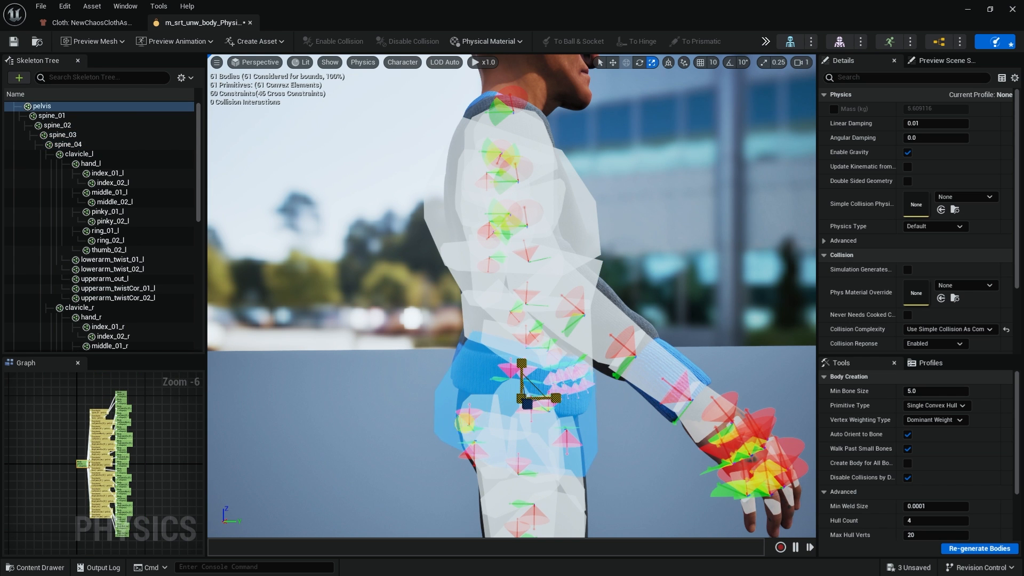
pyautogui.moveTo(521, 399); pyautogui.dragTo(480, 395)
pyautogui.hotkey('ctrl', 'z')
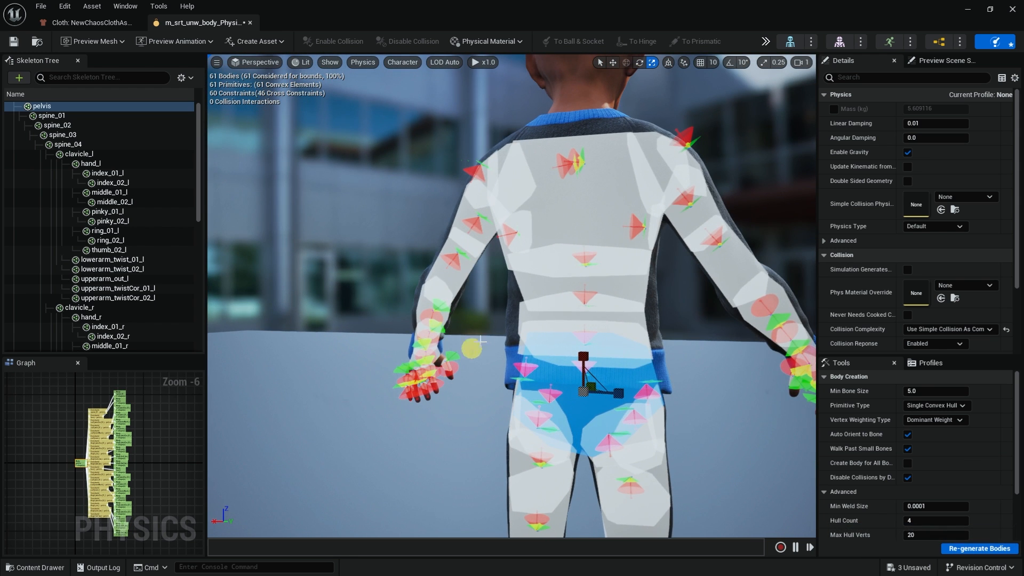
# Step: Select the pelvis, spine_02, spine_03 and spine_04 bodies together and scale them up slightly
pyautogui.keyDown('ctrl'); pyautogui.click(634, 363); pyautogui.keyUp('ctrl')
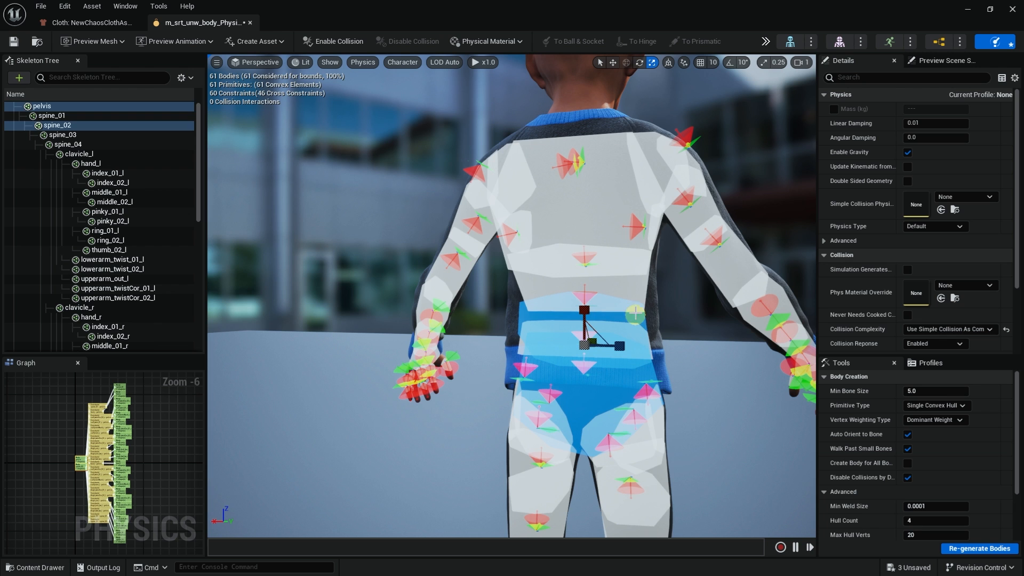
pyautogui.keyDown('ctrl'); pyautogui.click(637, 288); pyautogui.keyUp('ctrl')
pyautogui.keyDown('ctrl'); pyautogui.click(606, 225); pyautogui.keyUp('ctrl')
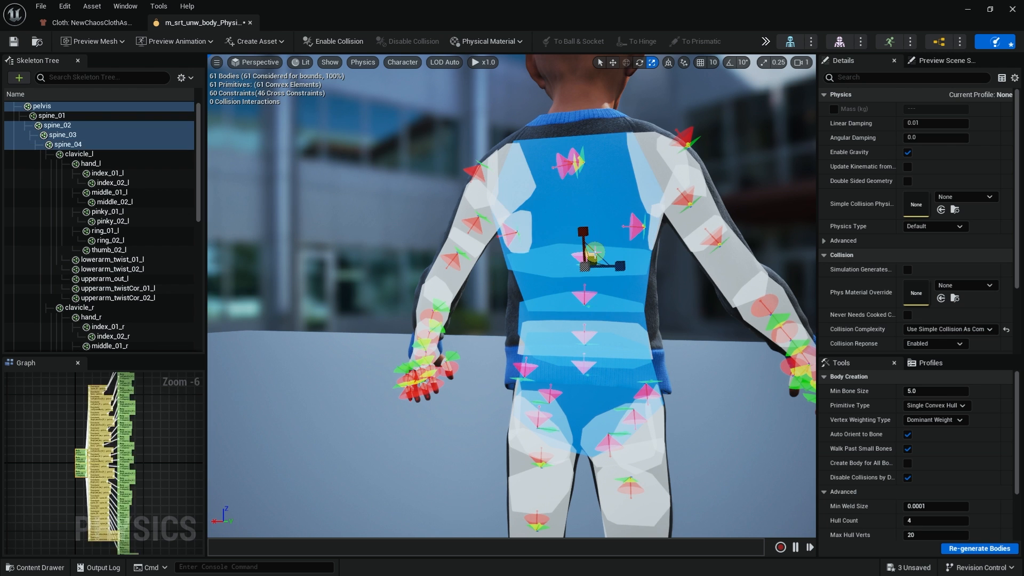
pyautogui.moveTo(624, 267); pyautogui.dragTo(627, 268)
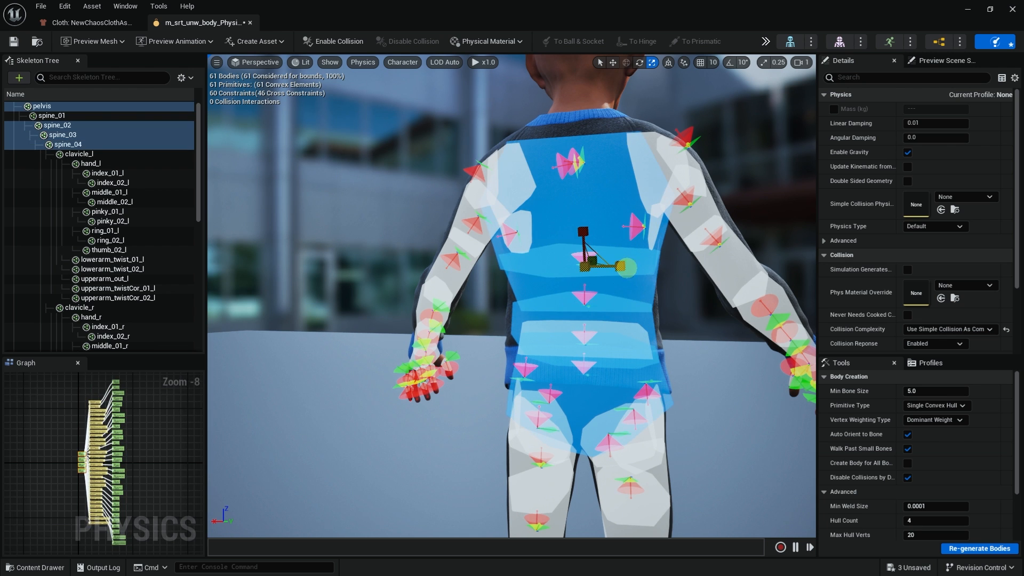
# Step: Remove spine_04 from the selection and scale up the remaining pelvis, spine_02 and spine_03 bodies
pyautogui.keyDown('ctrl'); pyautogui.click(615, 208); pyautogui.keyUp('ctrl')
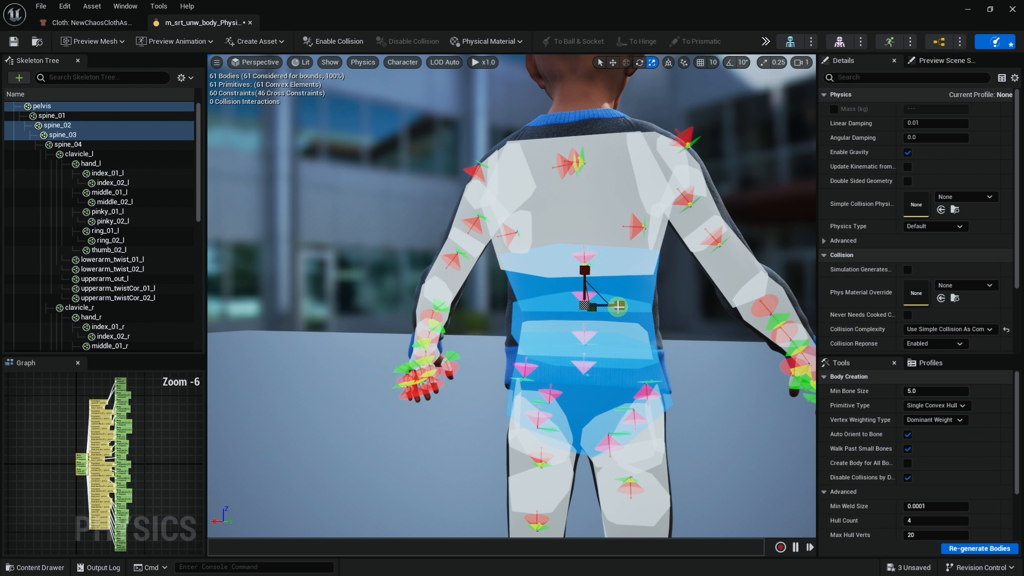
pyautogui.moveTo(620, 307); pyautogui.dragTo(621, 306)
pyautogui.keyDown('alt'); pyautogui.moveTo(512, 355); pyautogui.dragTo(717, 354); pyautogui.keyUp('alt')
pyautogui.scroll(-4, 489, 346)
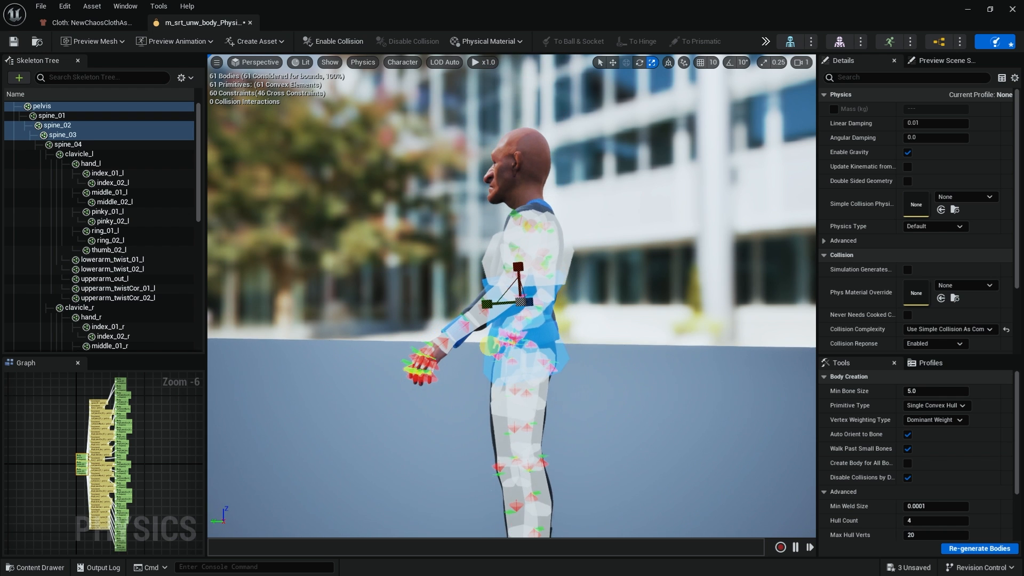
# Step: Select the calf_twistCor_02 and calf_twist_01 bodies of both legs and scale them up around the calves
pyautogui.keyDown('alt'); pyautogui.moveTo(454, 418); pyautogui.dragTo(582, 426); pyautogui.keyUp('alt')
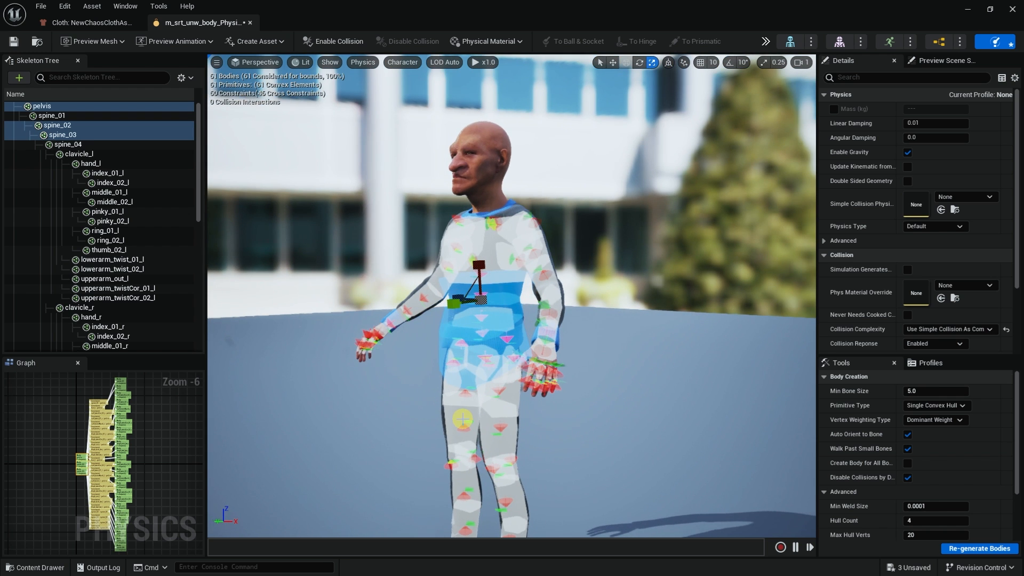
pyautogui.keyDown('alt'); pyautogui.moveTo(448, 440); pyautogui.dragTo(523, 448); pyautogui.keyUp('alt')
pyautogui.keyDown('alt'); pyautogui.moveTo(476, 437); pyautogui.dragTo(483, 421, button='middle'); pyautogui.keyUp('alt')
pyautogui.keyDown('alt'); pyautogui.moveTo(453, 435); pyautogui.dragTo(376, 425); pyautogui.keyUp('alt')
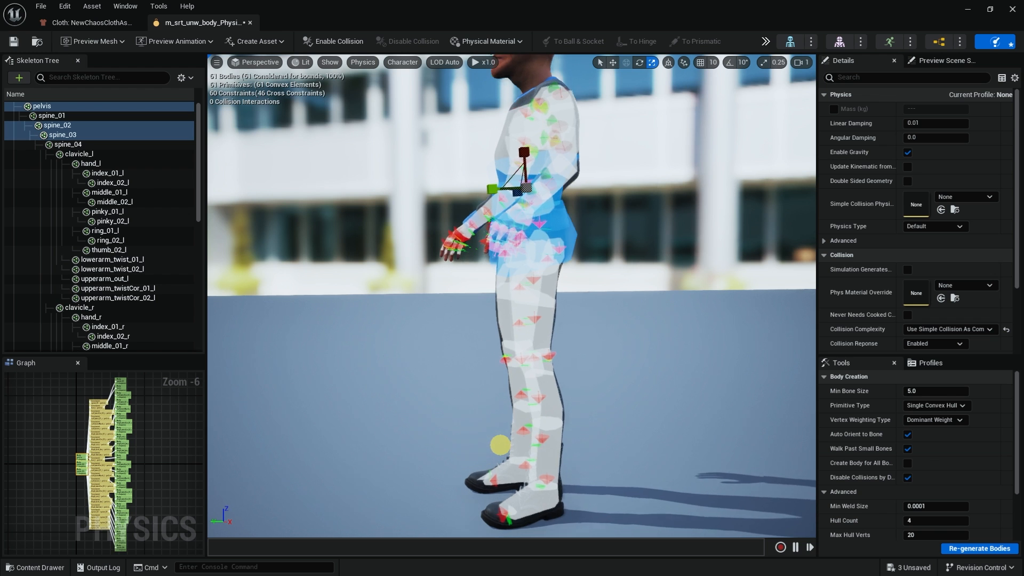
pyautogui.keyDown('alt'); pyautogui.moveTo(377, 425); pyautogui.dragTo(511, 451, button='right'); pyautogui.keyUp('alt')
pyautogui.keyDown('alt'); pyautogui.moveTo(489, 433); pyautogui.dragTo(479, 425, button='middle'); pyautogui.keyUp('alt')
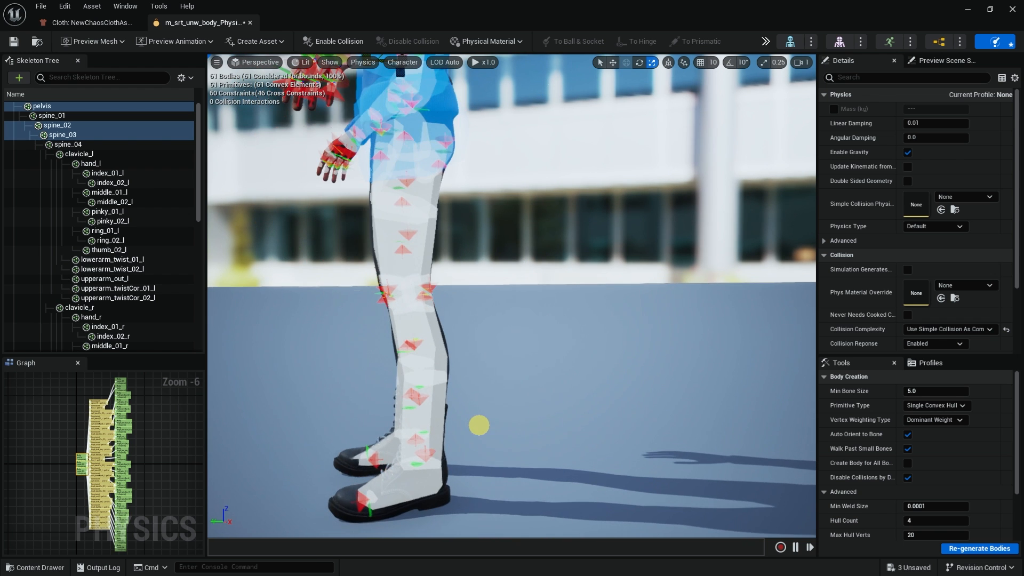
pyautogui.keyDown('alt'); pyautogui.moveTo(504, 434); pyautogui.dragTo(506, 434, button='right'); pyautogui.keyUp('alt')
pyautogui.moveTo(421, 340)
pyautogui.keyDown('alt'); pyautogui.mouseDown()
pyautogui.moveTo(441, 338)
pyautogui.moveTo(416, 339)
pyautogui.mouseUp(); pyautogui.keyUp('alt')
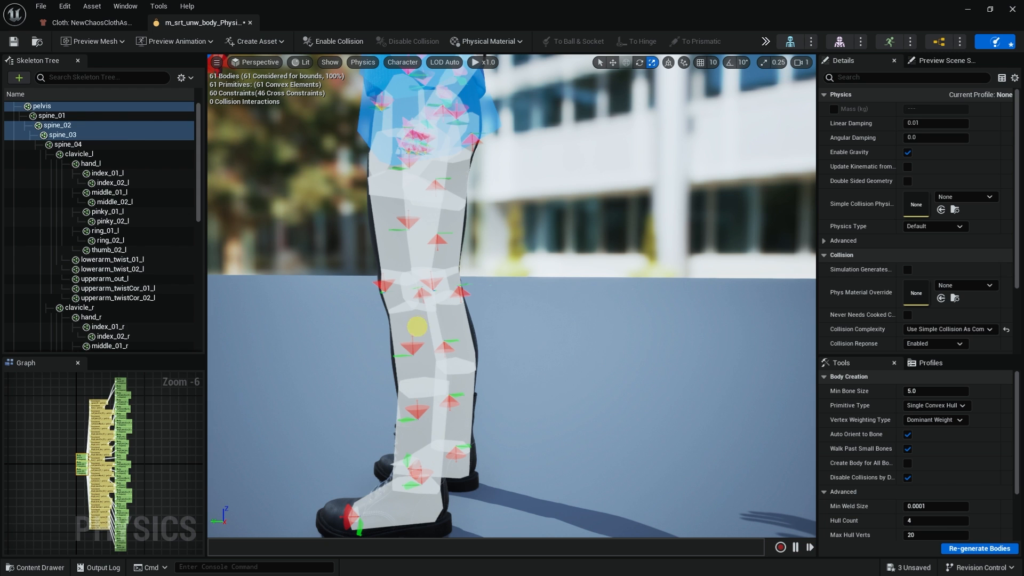
pyautogui.click(459, 327)
pyautogui.keyDown('ctrl'); pyautogui.click(457, 322); pyautogui.keyUp('ctrl')
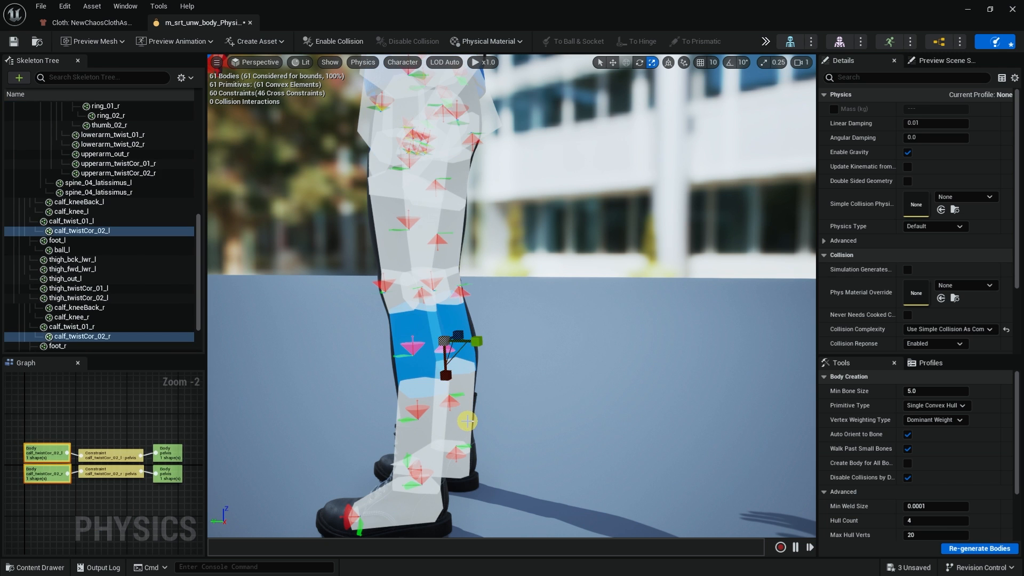
pyautogui.keyDown('ctrl'); pyautogui.click(460, 430); pyautogui.keyUp('ctrl')
pyautogui.keyDown('ctrl'); pyautogui.click(408, 438); pyautogui.keyUp('ctrl')
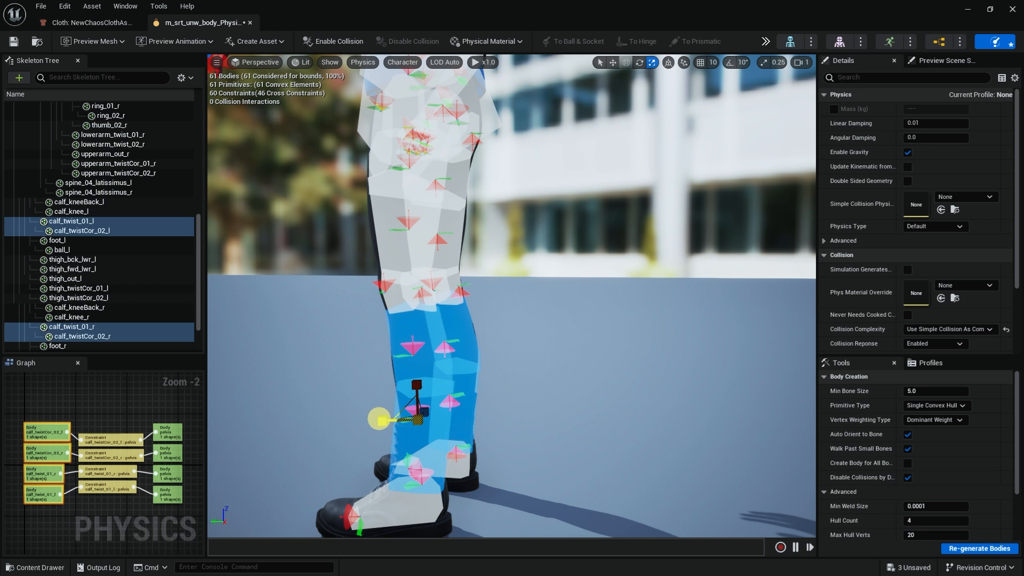
# Step: Scale up the thigh_twistCor_02 bodies of both legs, and do the same for the thigh_twistCor_01 pair
pyautogui.click(450, 255)
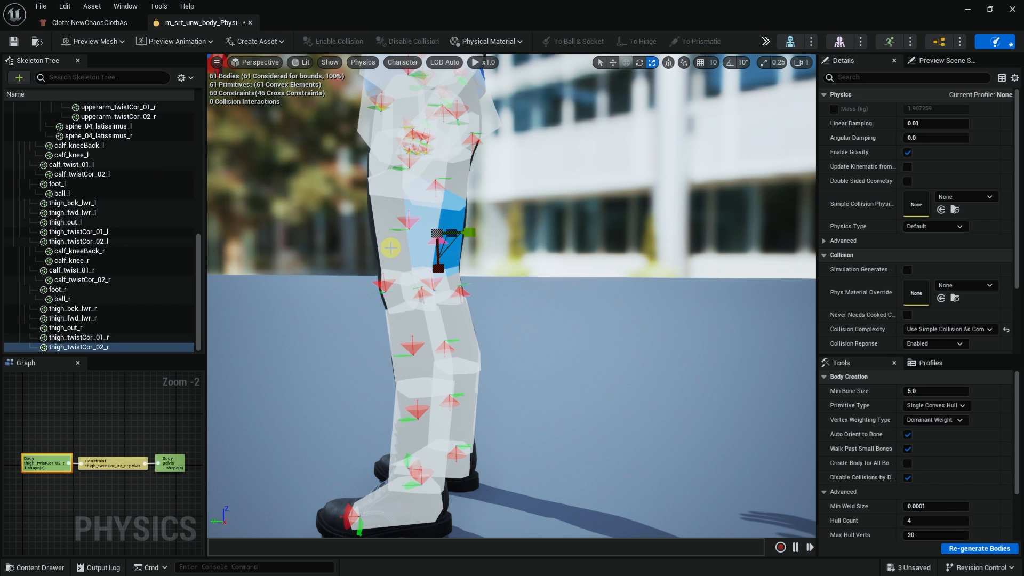
pyautogui.keyDown('ctrl'); pyautogui.click(391, 248); pyautogui.keyUp('ctrl')
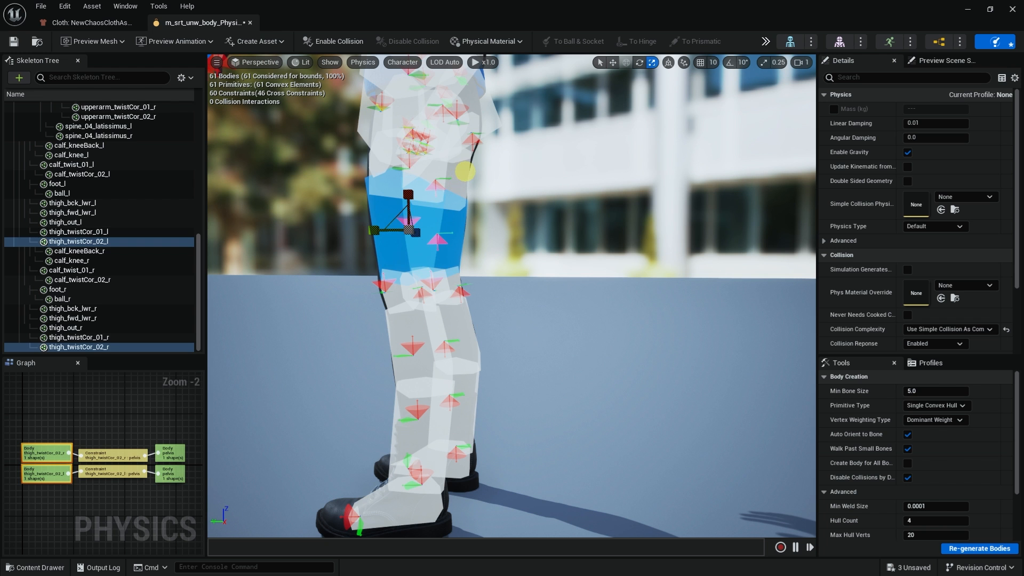
pyautogui.click(405, 163)
pyautogui.keyDown('alt'); pyautogui.moveTo(384, 207); pyautogui.dragTo(523, 229); pyautogui.keyUp('alt')
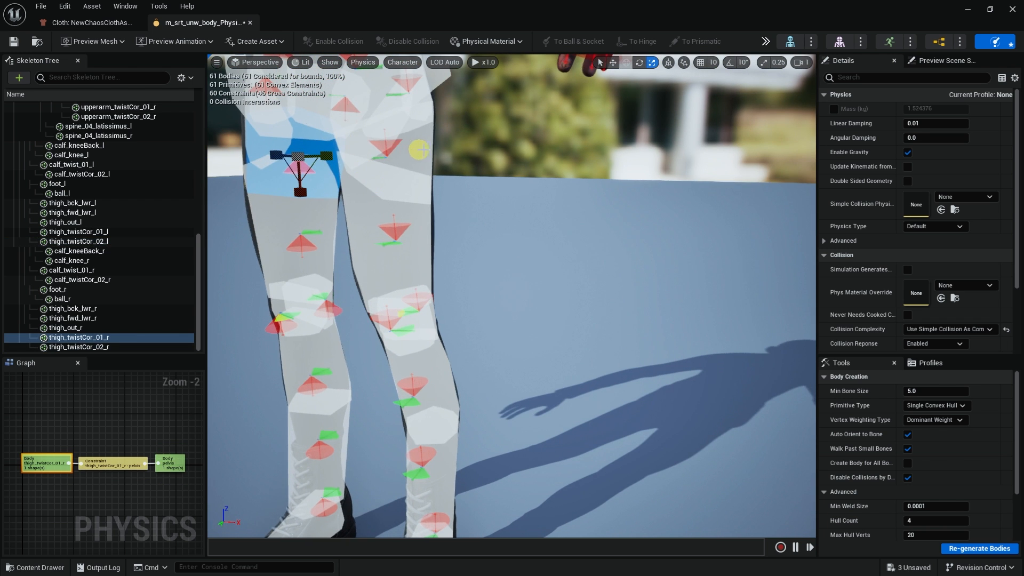
pyautogui.keyDown('ctrl'); pyautogui.click(418, 151); pyautogui.keyUp('ctrl')
pyautogui.keyDown('alt'); pyautogui.moveTo(482, 199); pyautogui.dragTo(488, 193); pyautogui.keyUp('alt')
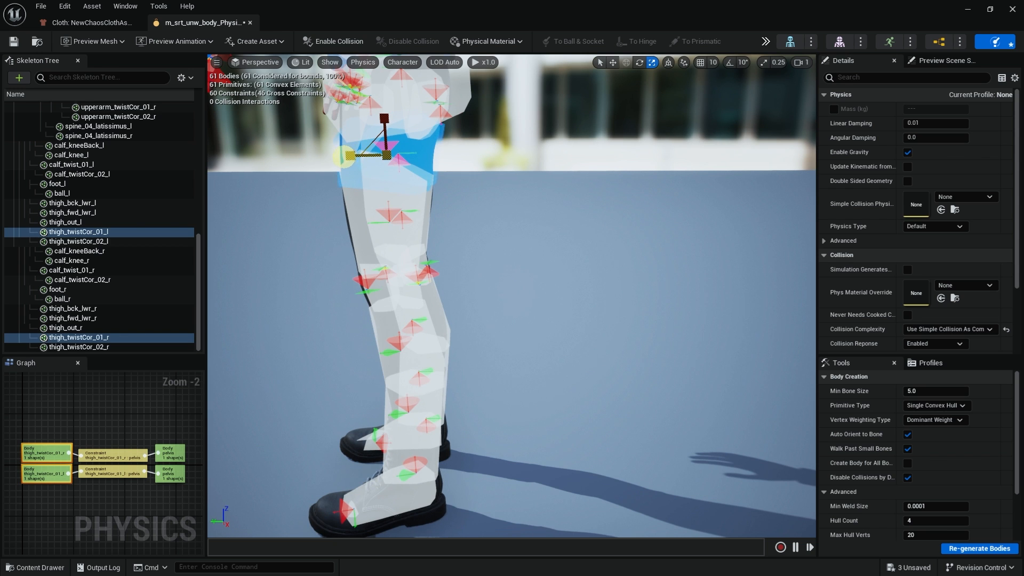
# Step: Select the foot_l and foot_r bodies and scale them up around the shoes, undoing the last adjustment
pyautogui.moveTo(390, 341); pyautogui.dragTo(413, 354, button='middle')
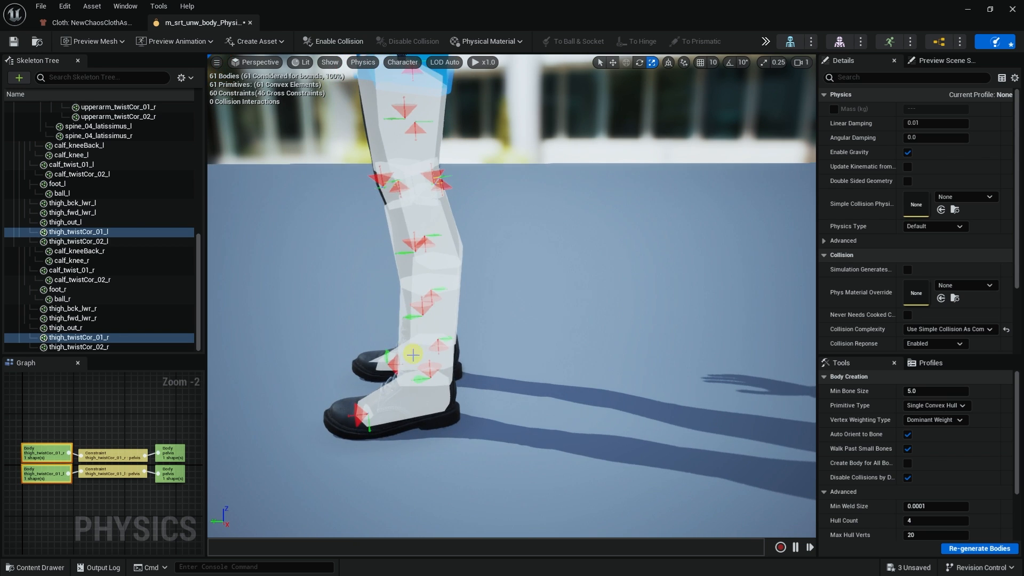
pyautogui.click(398, 404)
pyautogui.keyDown('alt'); pyautogui.moveTo(376, 373); pyautogui.dragTo(444, 387); pyautogui.keyUp('alt')
pyautogui.keyDown('ctrl'); pyautogui.click(353, 381); pyautogui.keyUp('ctrl')
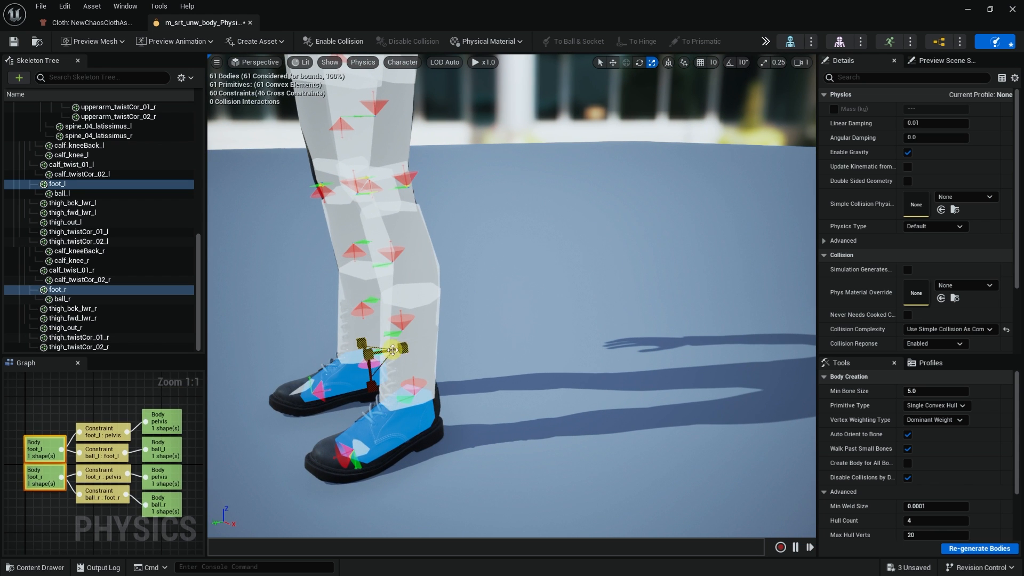
pyautogui.moveTo(405, 348); pyautogui.dragTo(412, 348)
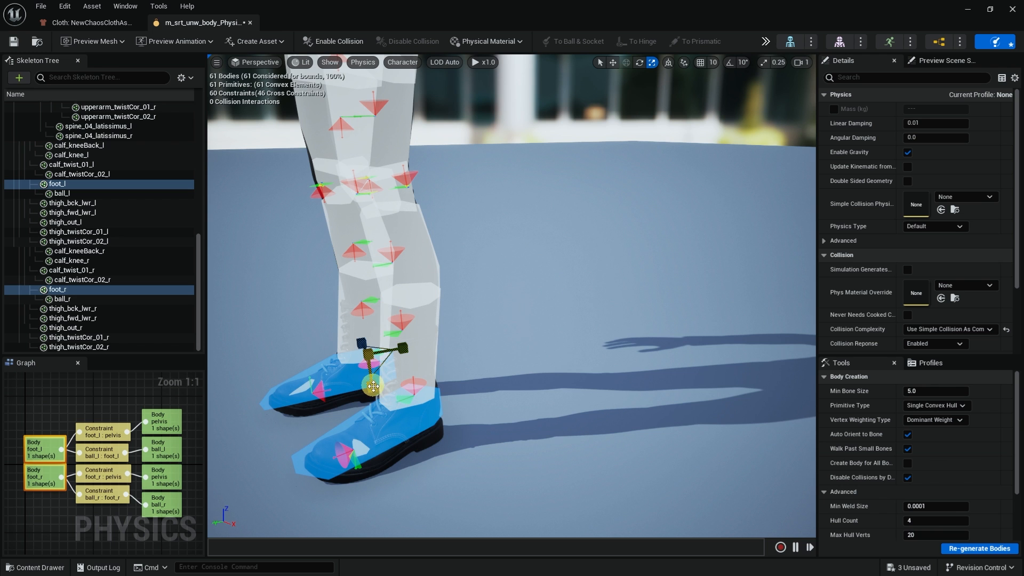
pyautogui.moveTo(373, 386); pyautogui.dragTo(520, 212)
pyautogui.hotkey('ctrl', 'z')
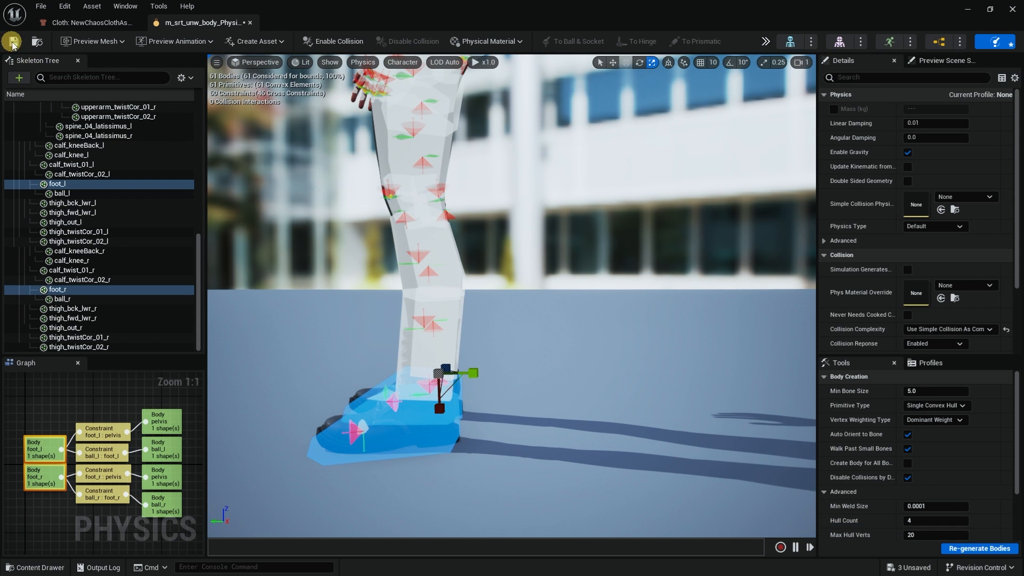
# Step: Save the physics asset, simulate the ClothTest level, and view the character's cape from behind and from the sides
pyautogui.click(965, 10)
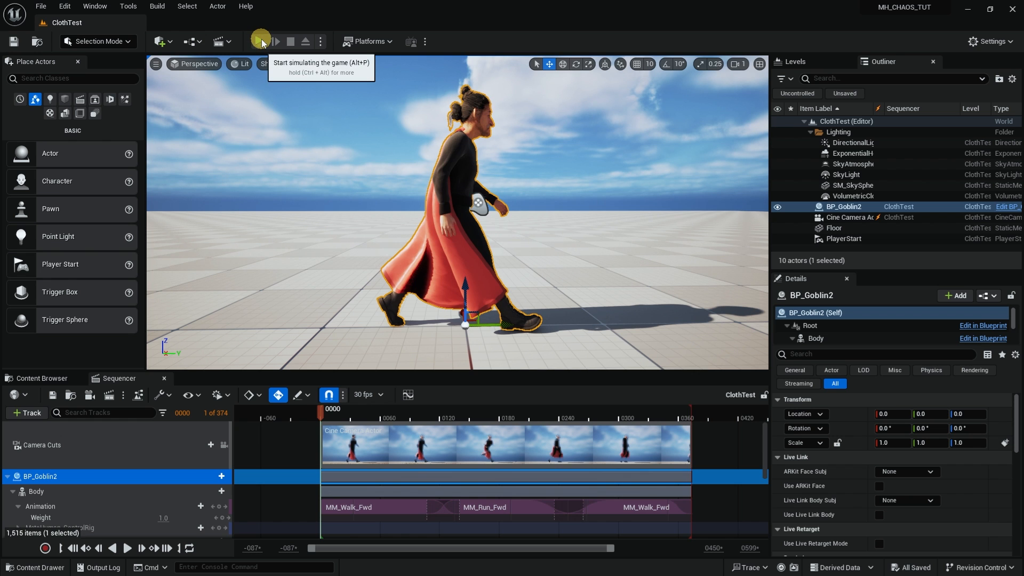
pyautogui.click(261, 43)
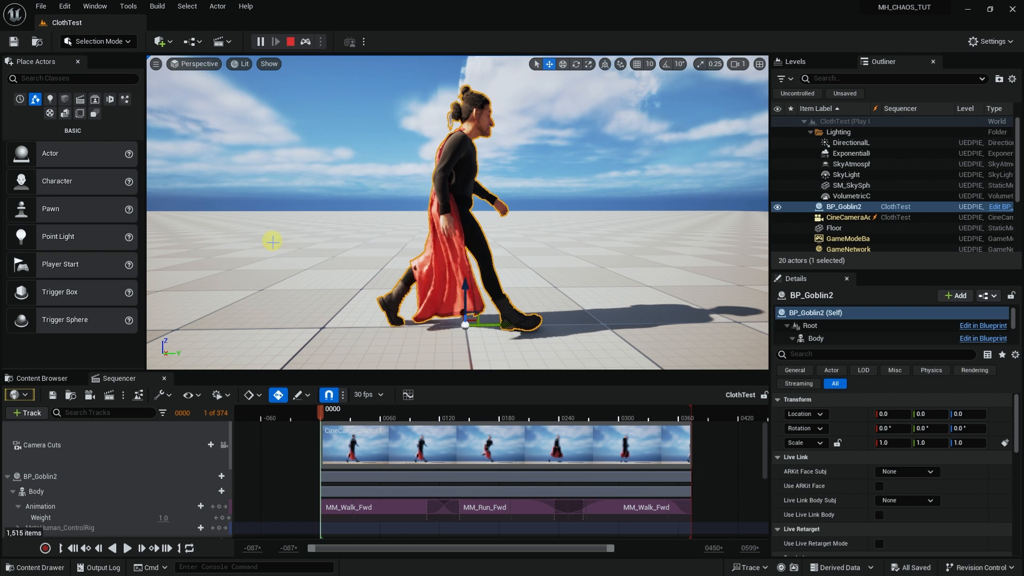
pyautogui.keyDown('alt'); pyautogui.moveTo(299, 259); pyautogui.dragTo(485, 280); pyautogui.keyUp('alt')
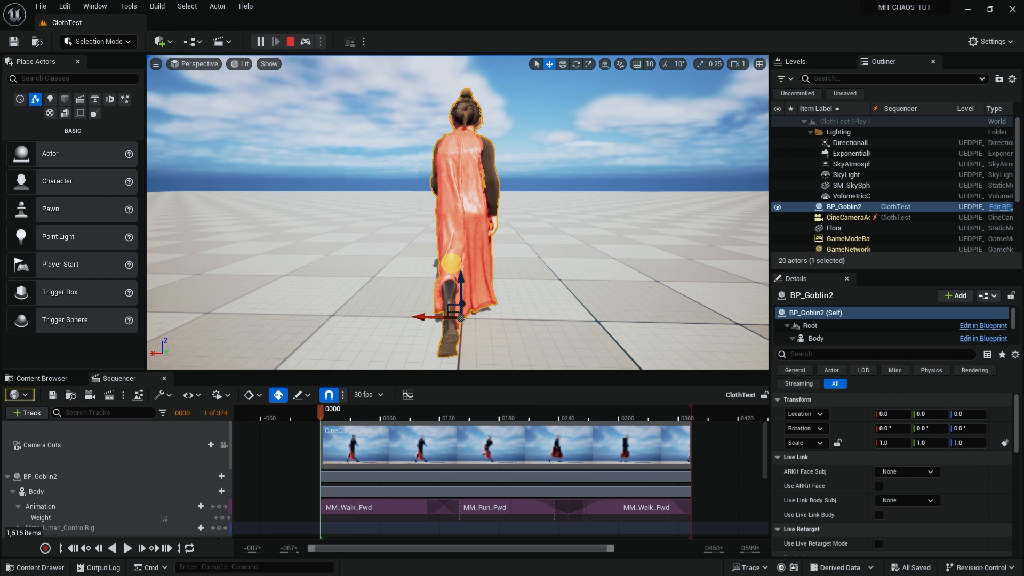
pyautogui.keyDown('alt'); pyautogui.moveTo(393, 201); pyautogui.dragTo(362, 171); pyautogui.keyUp('alt')
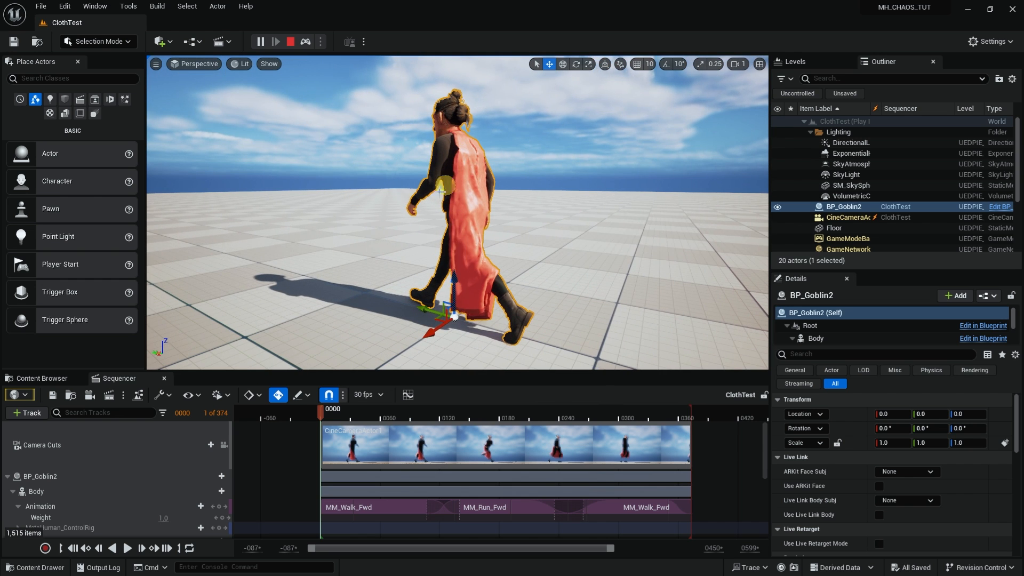
pyautogui.keyDown('alt'); pyautogui.moveTo(323, 219); pyautogui.dragTo(224, 217); pyautogui.keyUp('alt')
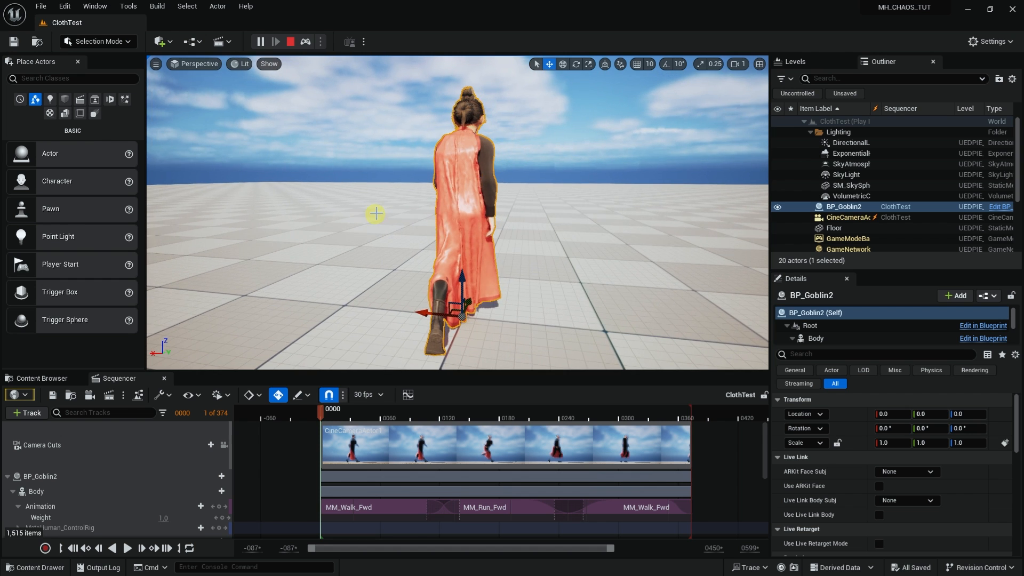
pyautogui.keyDown('alt'); pyautogui.moveTo(339, 211); pyautogui.dragTo(253, 197); pyautogui.keyUp('alt')
pyautogui.scroll(1, 389, 231)
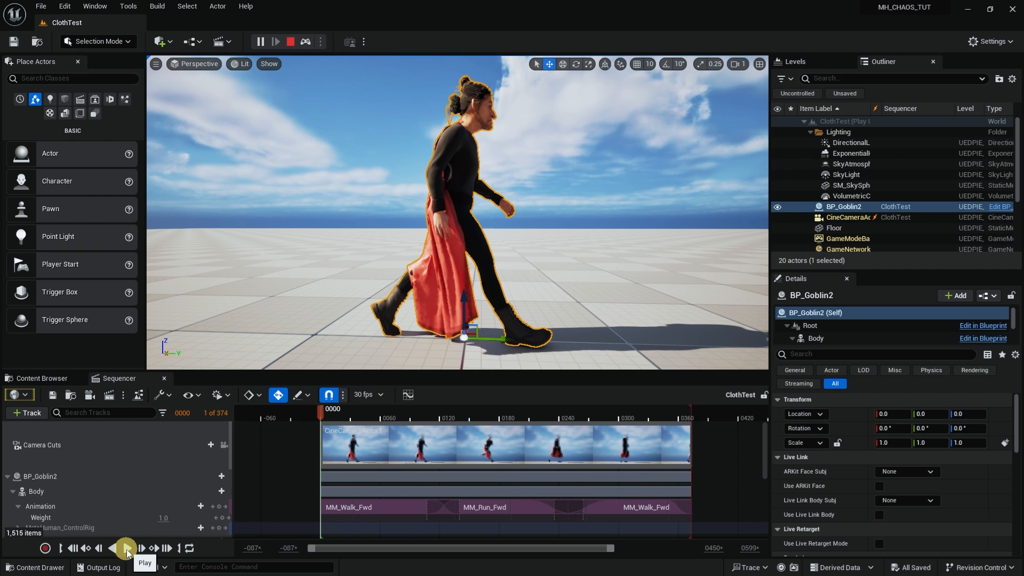
# Step: Play the walk and run sequence during the simulation, stop both, and return the playhead to frame 0
pyautogui.click(126, 549)
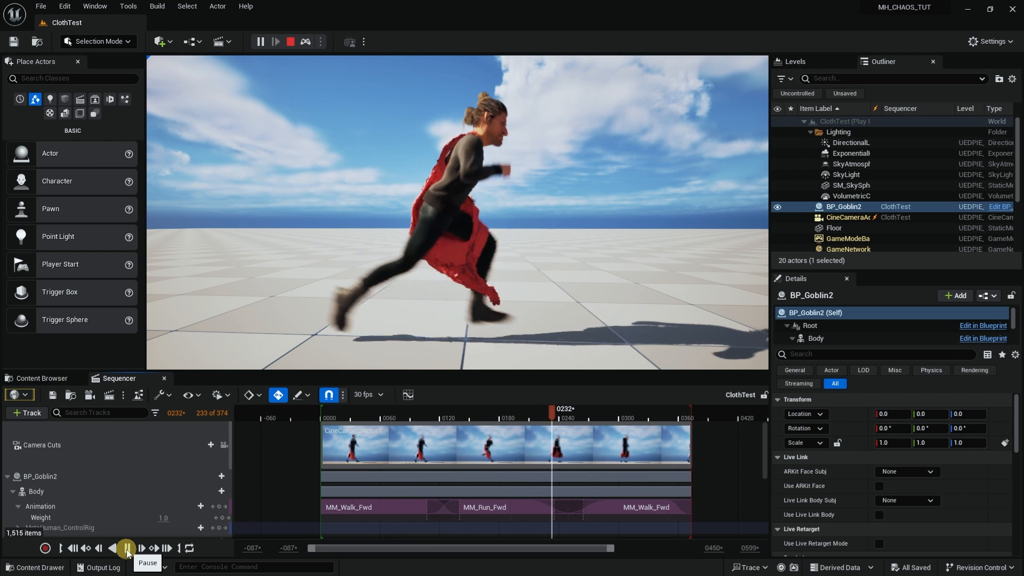
pyautogui.click(127, 548)
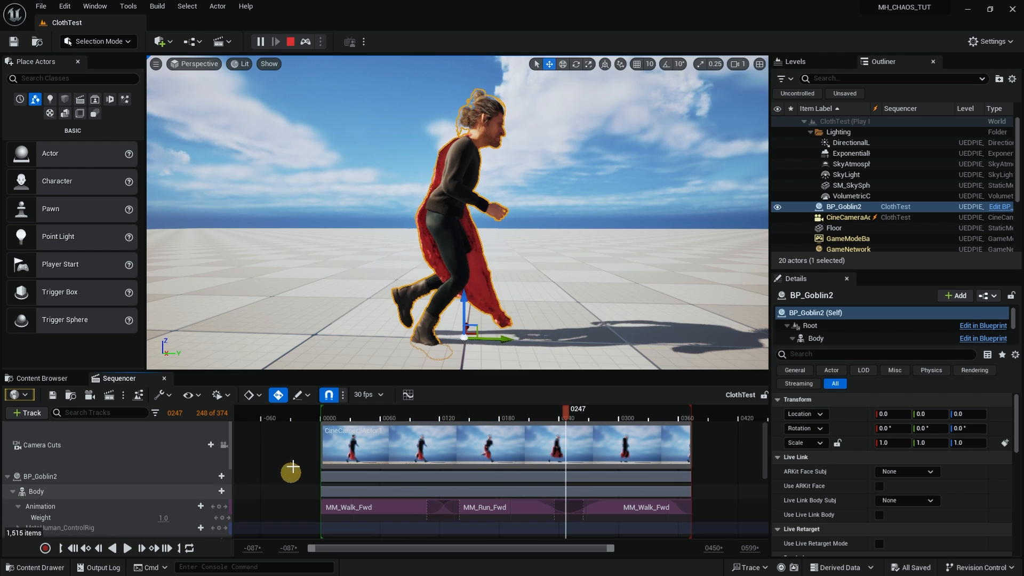
pyautogui.click(291, 42)
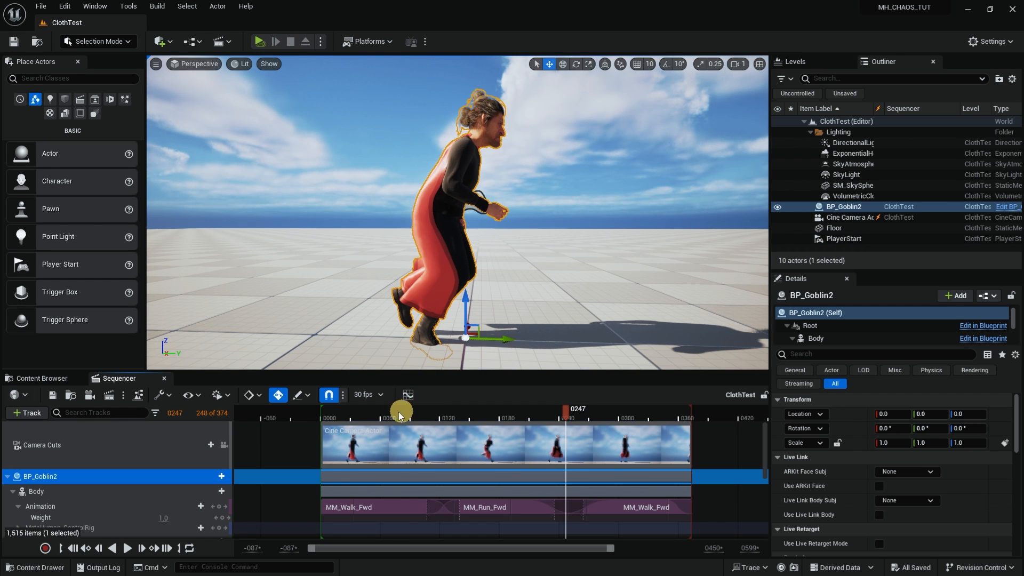
pyautogui.moveTo(400, 413); pyautogui.dragTo(308, 411)
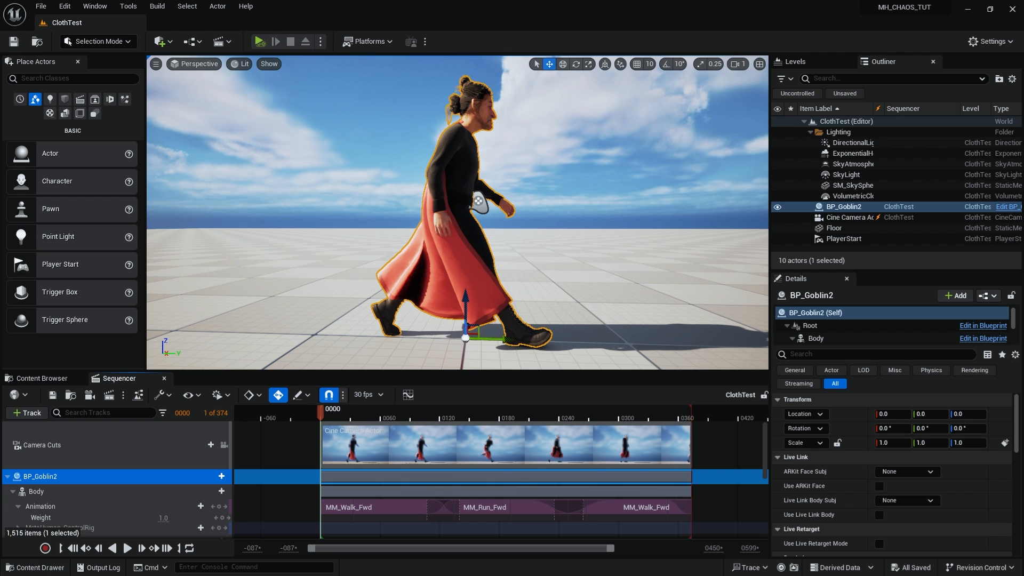
# Step: Reopen NewChaosClothAsset from the Cloth folder in a maximized editor and suspend its preview simulation
pyautogui.click(37, 378)
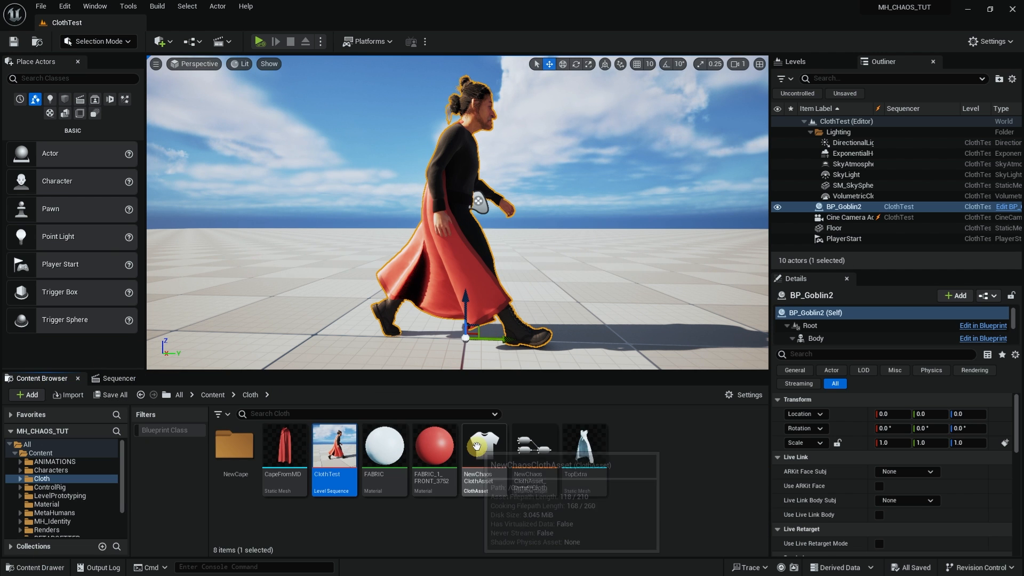
pyautogui.doubleClick(476, 446)
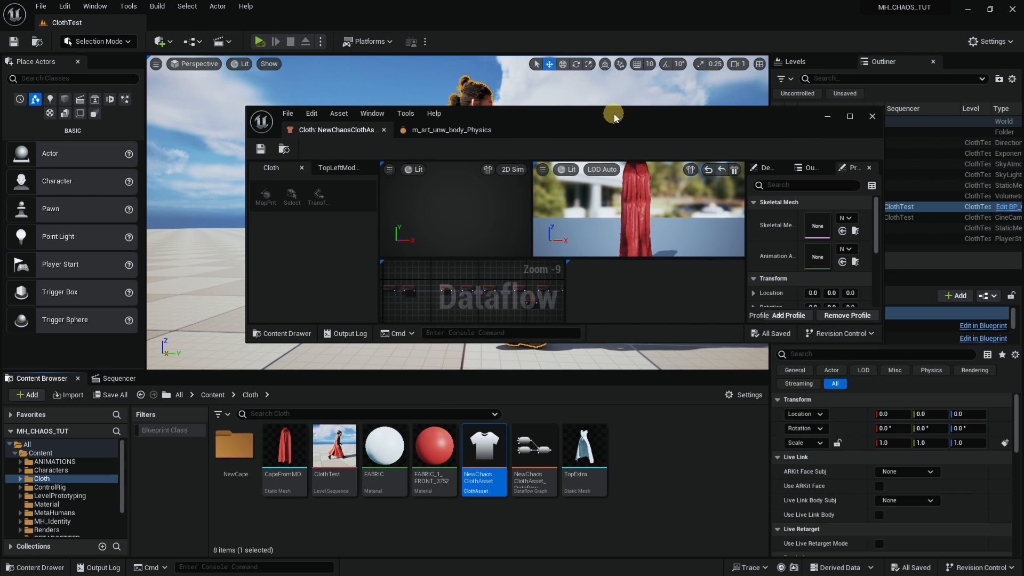
pyautogui.doubleClick(614, 116)
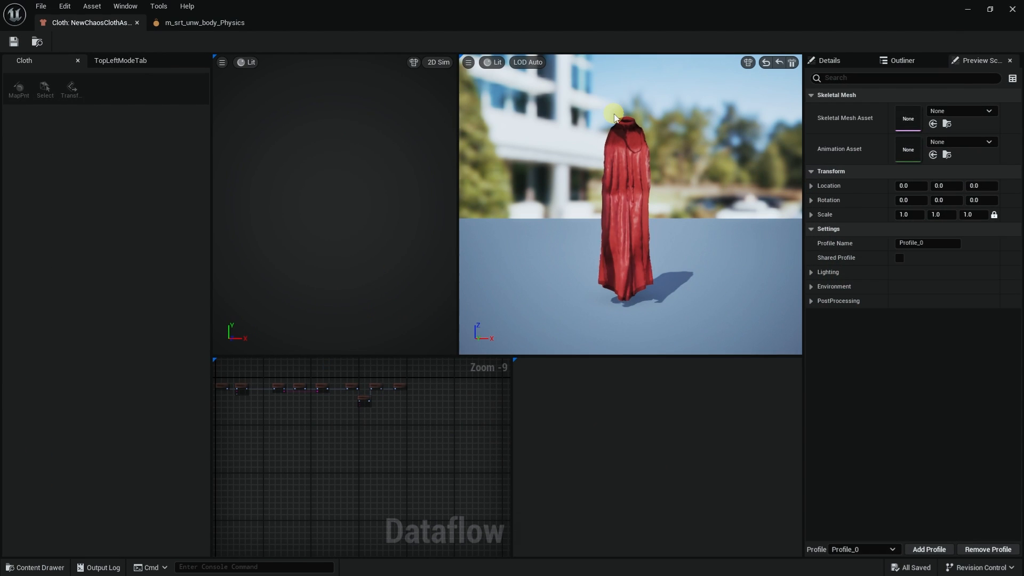
pyautogui.click(791, 63)
# Step: Select the SimulationAerodynamicsConfig node in the Dataflow graph and set its Wind Velocity Y to -4
pyautogui.scroll(6, 329, 454)
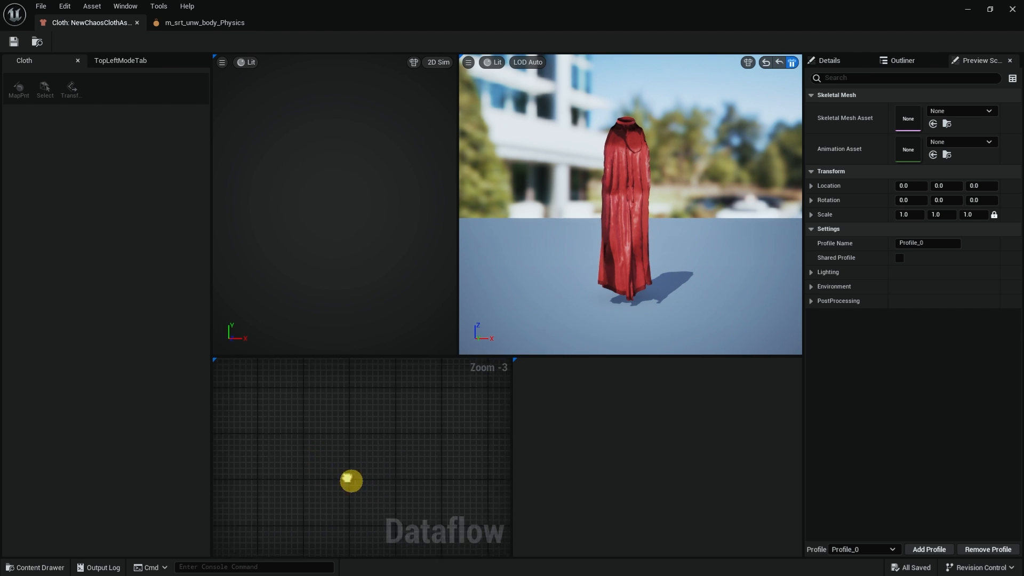
pyautogui.moveTo(349, 479); pyautogui.dragTo(395, 499, button='right')
pyautogui.click(298, 434)
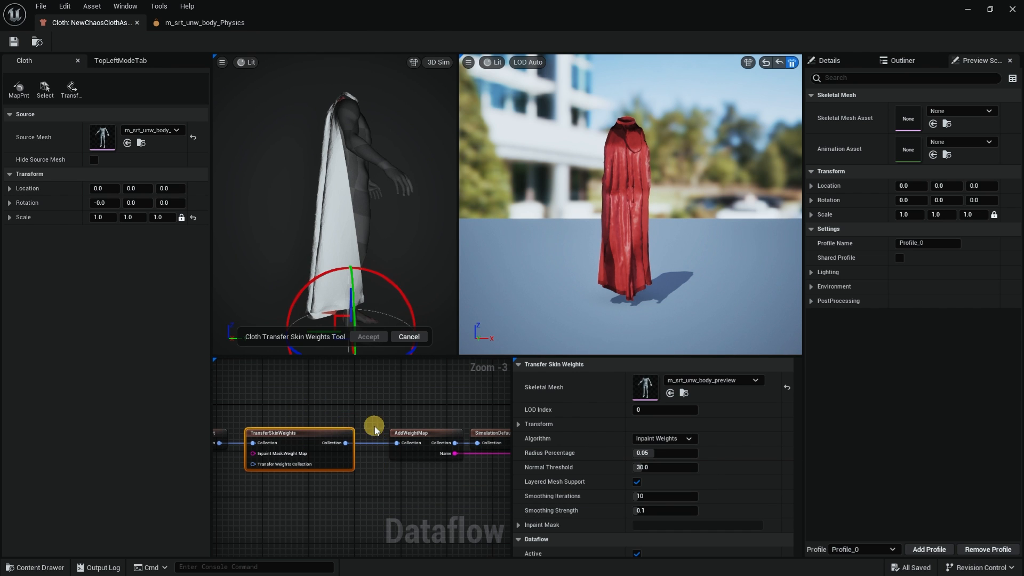
pyautogui.click(386, 450)
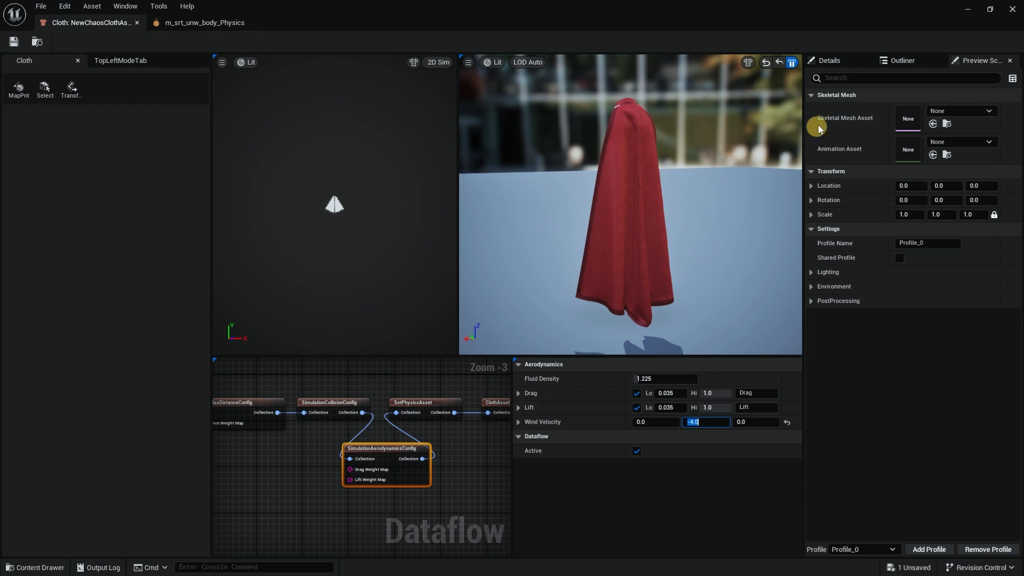
# Step: Resume the cape's preview simulation, test a Wind Velocity Y of 20, and settle on 15
pyautogui.click(791, 62)
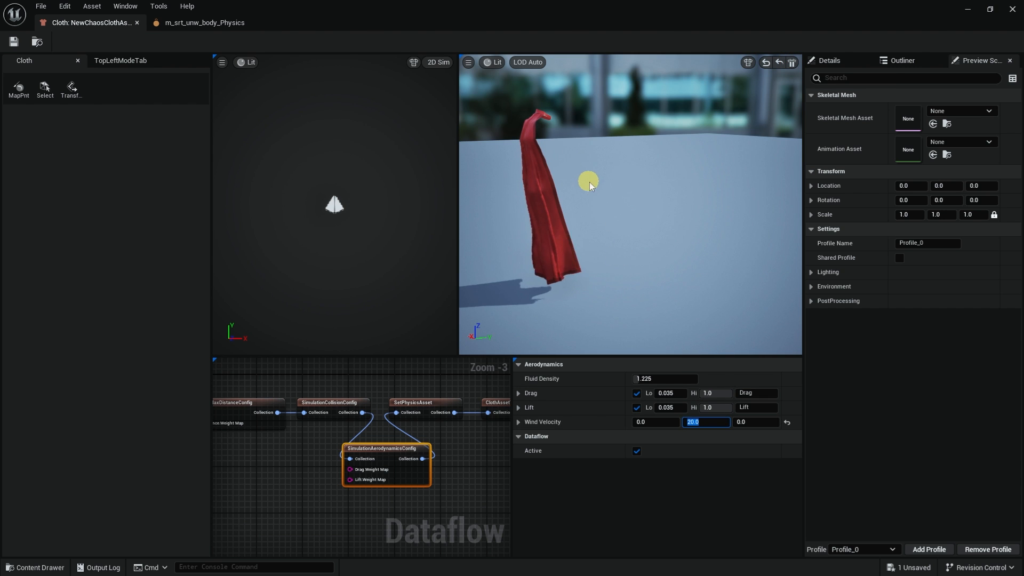
pyautogui.keyDown('alt'); pyautogui.moveTo(599, 181); pyautogui.dragTo(784, 173); pyautogui.keyUp('alt')
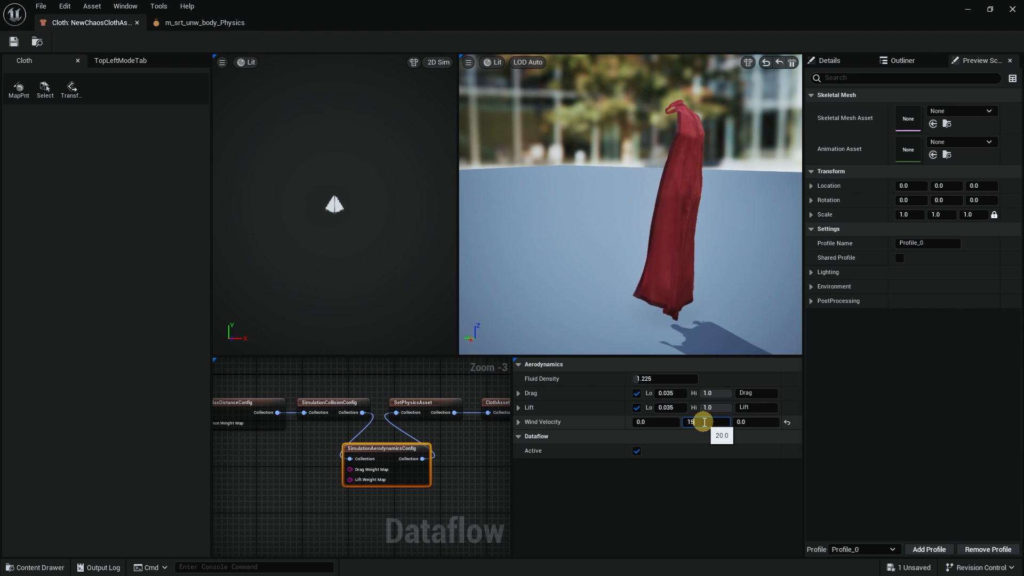
pyautogui.click(704, 422)
pyautogui.write('15')
pyautogui.press('Return')
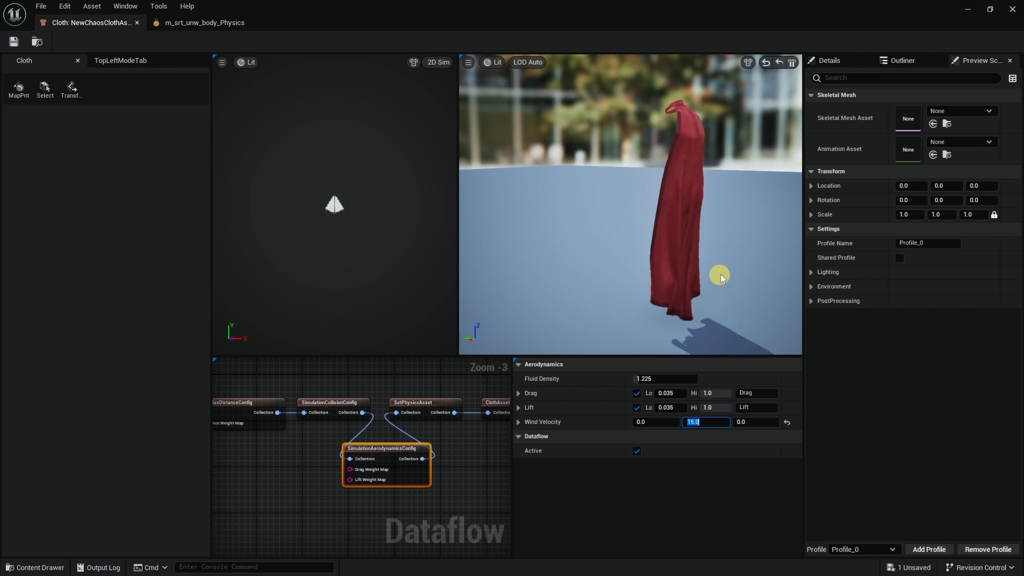
# Step: Select the SimulationDefaultConfig node in the Dataflow graph and set its Friction Coefficient to 6
pyautogui.moveTo(292, 479); pyautogui.dragTo(424, 464, button='right')
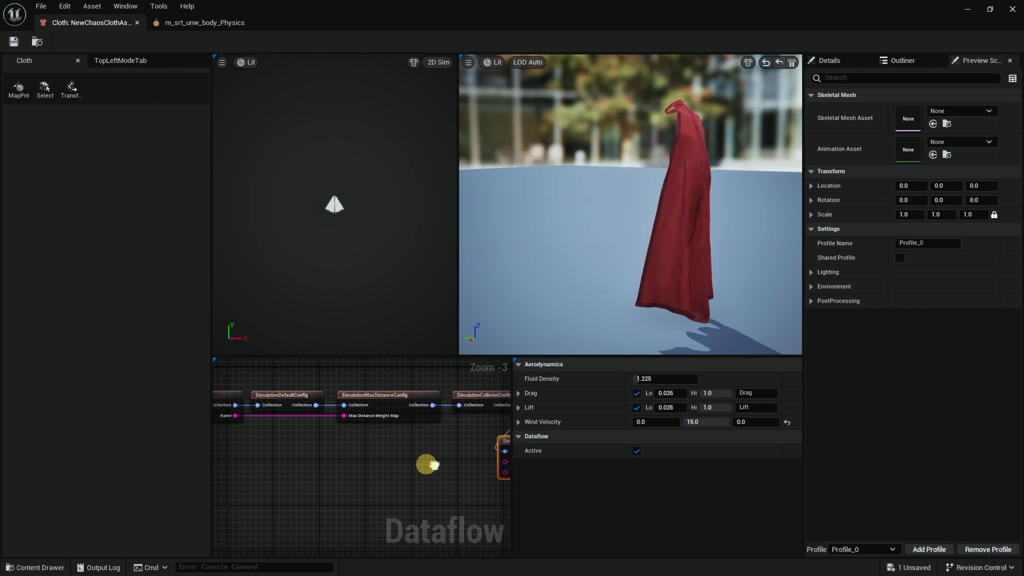
pyautogui.moveTo(354, 466); pyautogui.dragTo(459, 482, button='right')
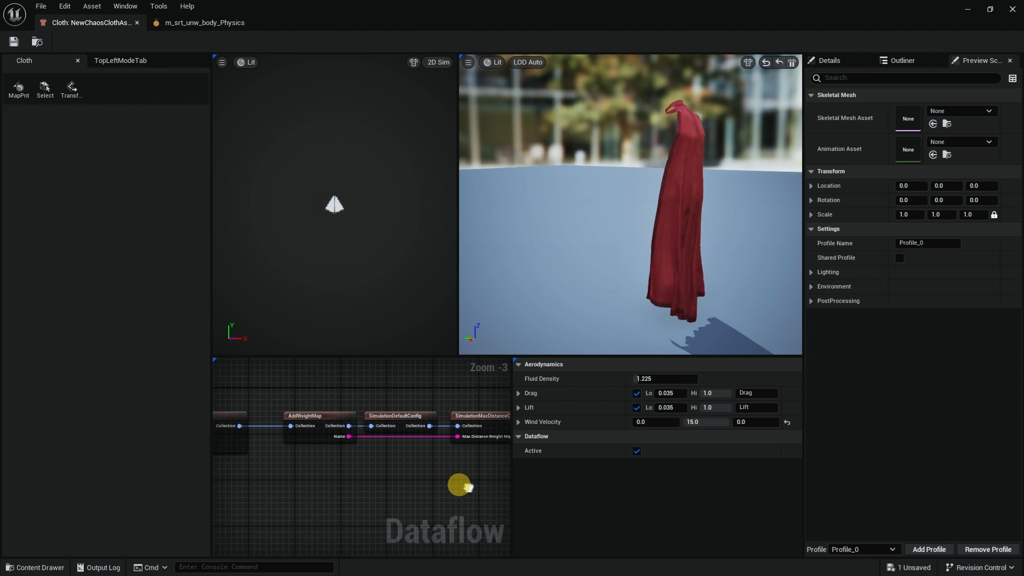
pyautogui.click(395, 416)
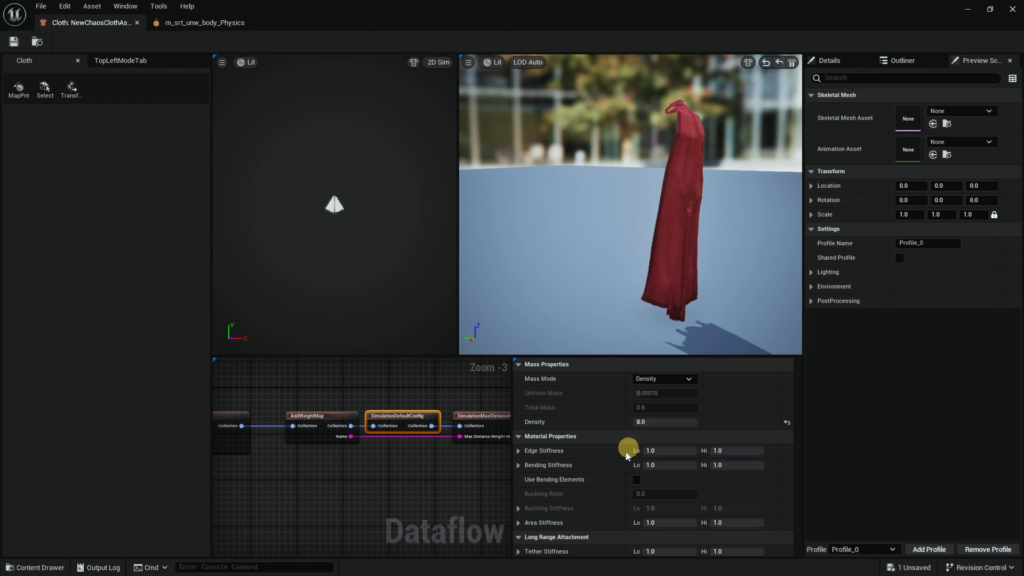
pyautogui.moveTo(609, 473); pyautogui.dragTo(611, 428, button='right')
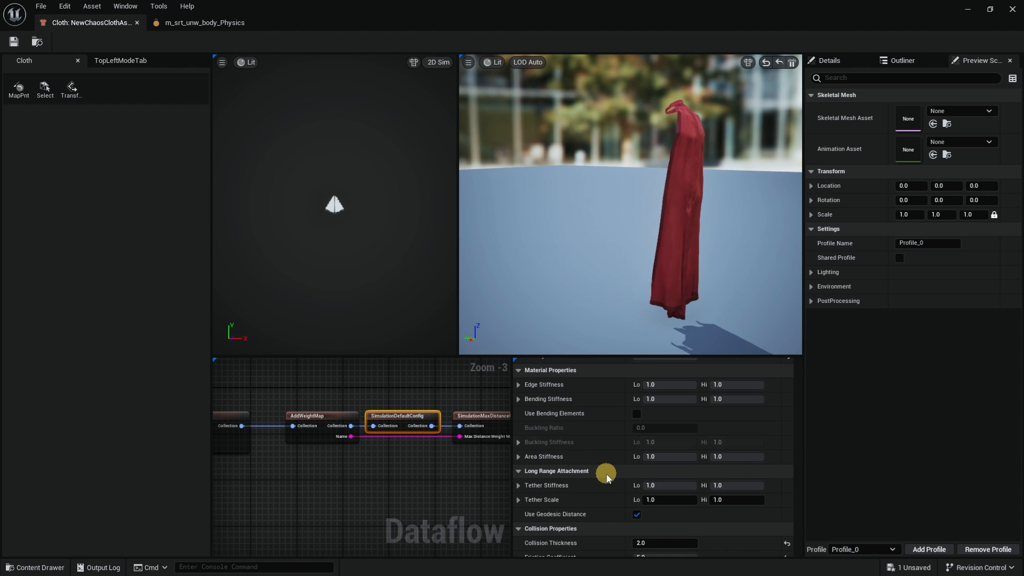
pyautogui.moveTo(606, 469); pyautogui.dragTo(610, 420, button='right')
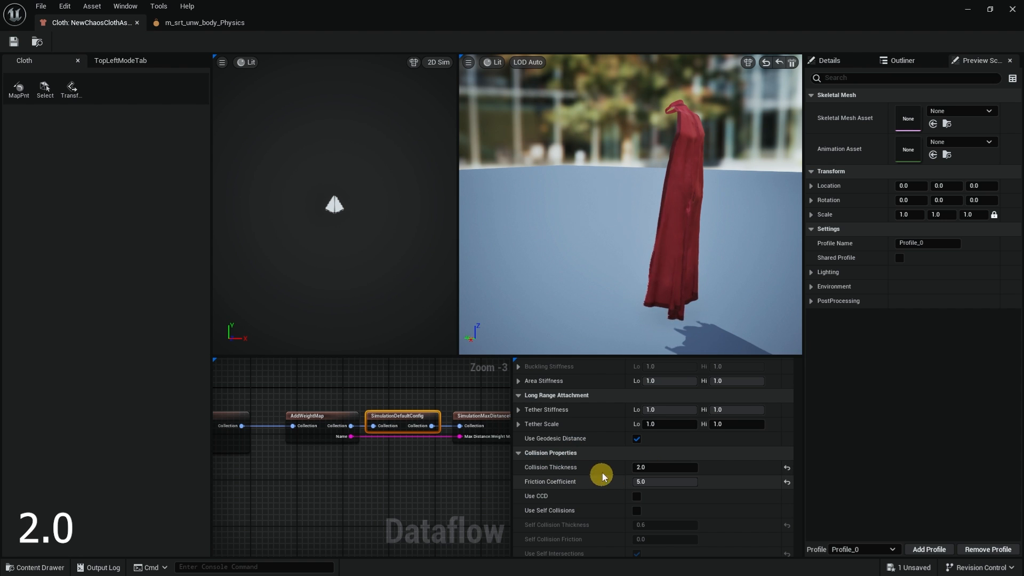
pyautogui.moveTo(598, 473); pyautogui.dragTo(606, 450, button='right')
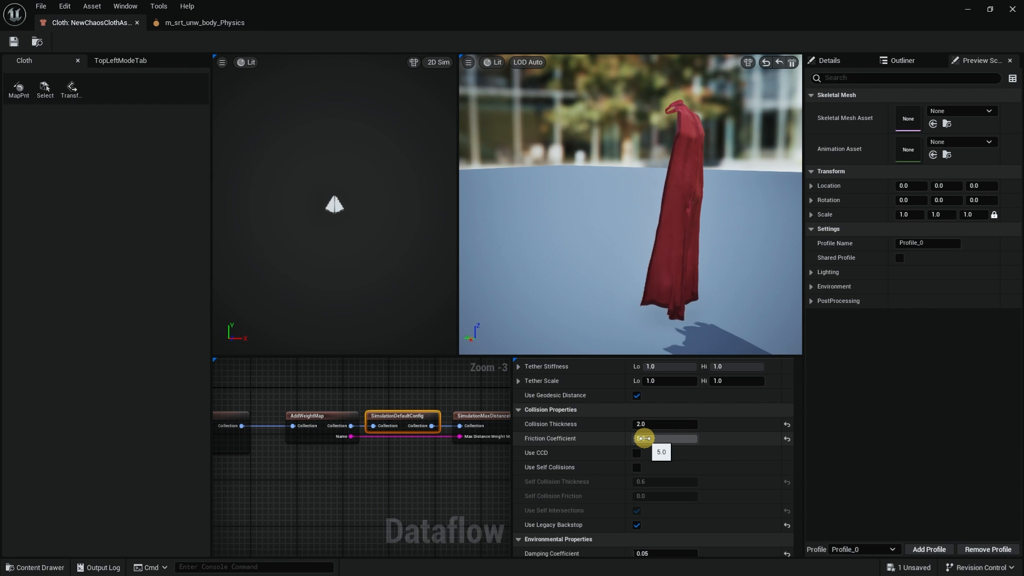
pyautogui.click(643, 438)
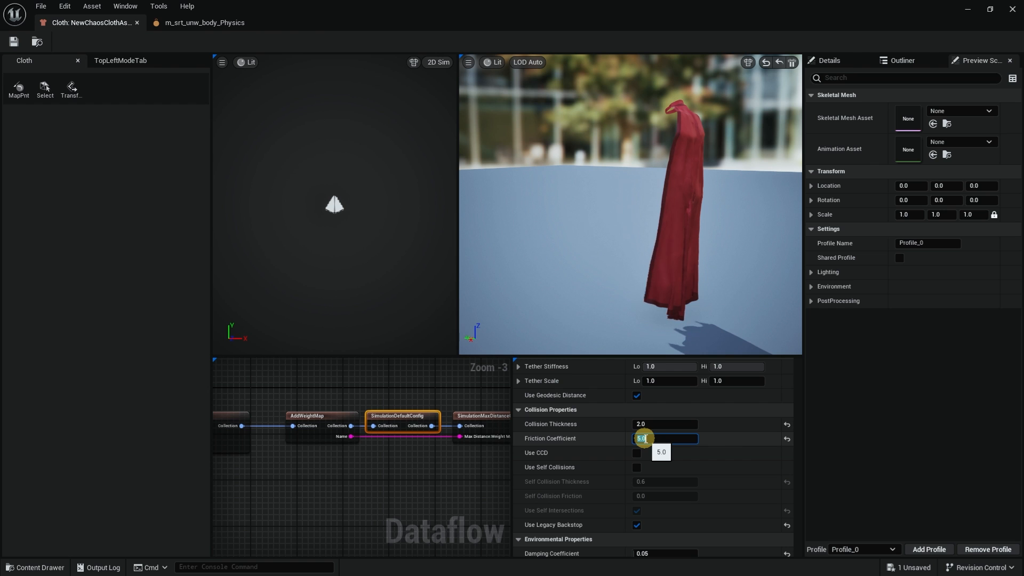
pyautogui.press('Return')
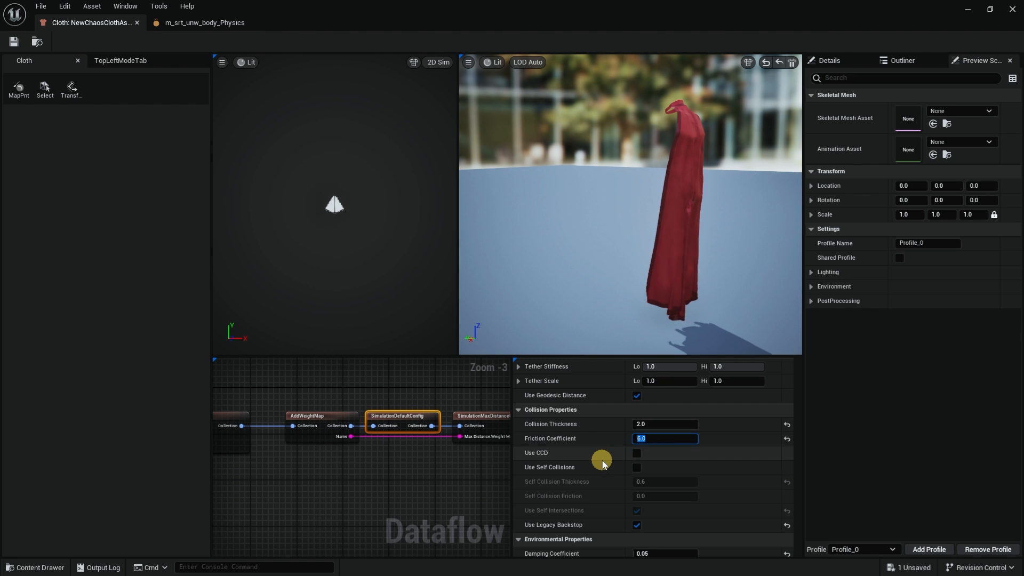
# Step: Check the node's environmental, animation and simulation properties, and save the cloth asset
pyautogui.scroll(-5, 602, 459)
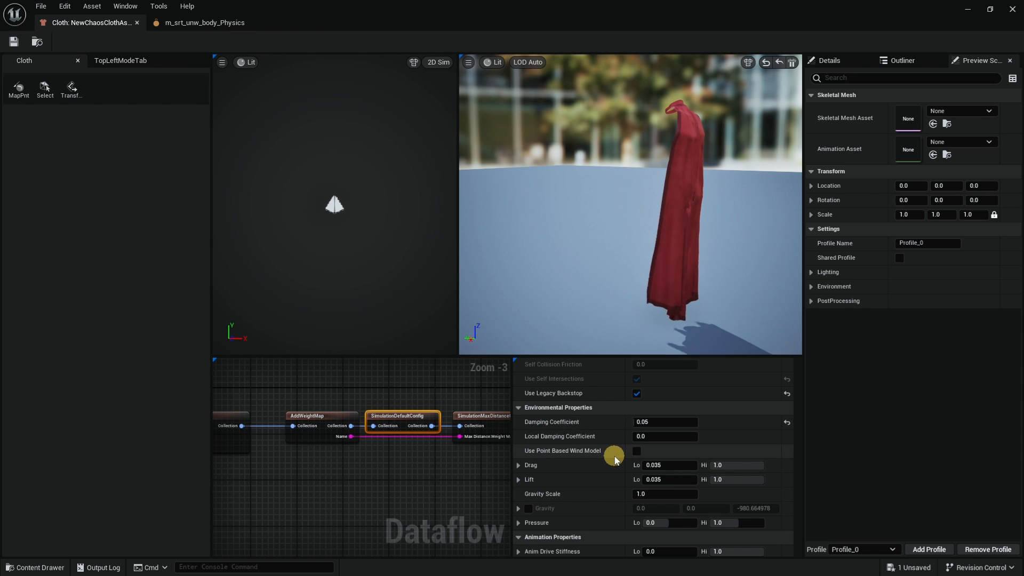
pyautogui.scroll(-3, 615, 454)
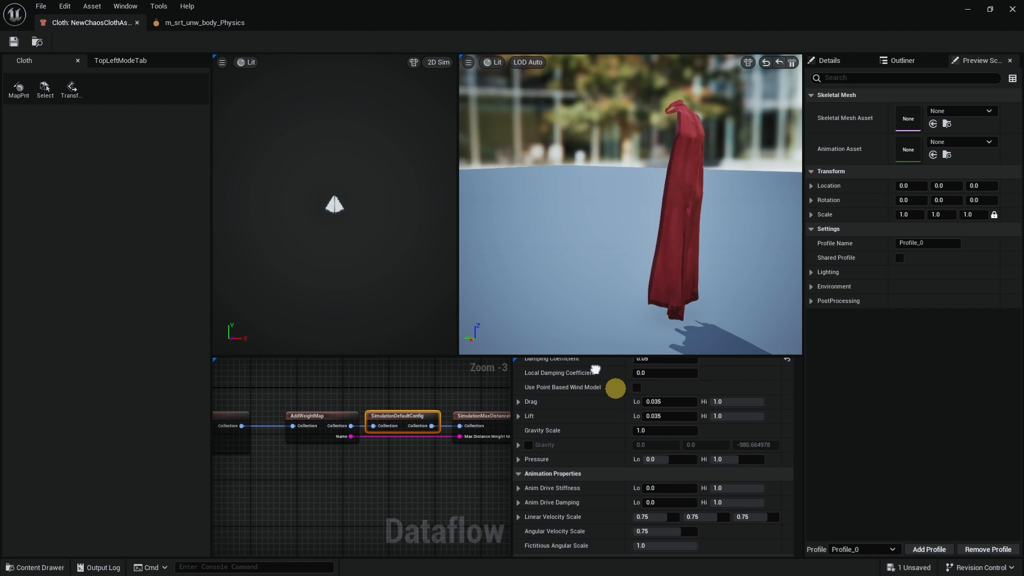
pyautogui.scroll(-2, 602, 422)
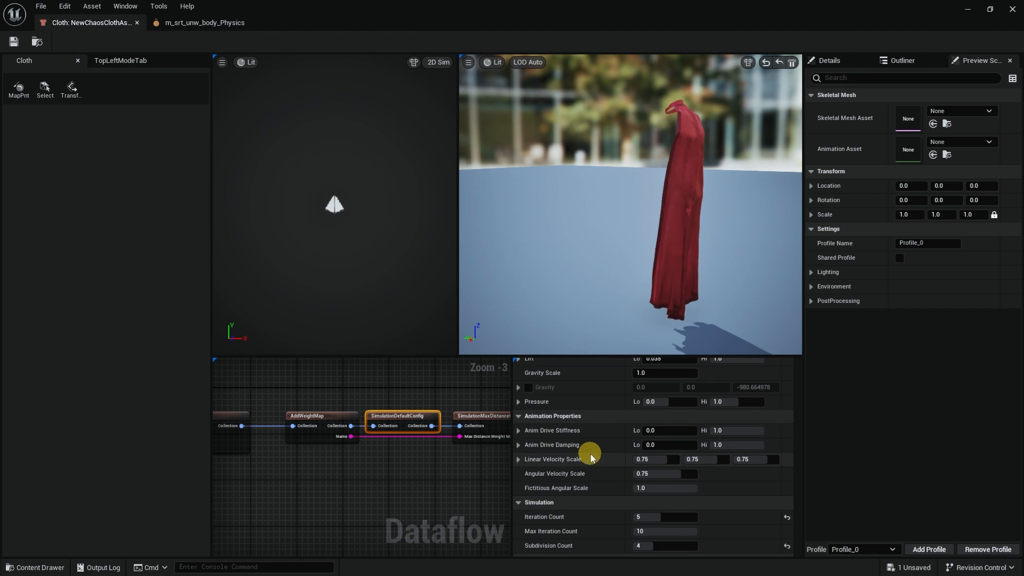
pyautogui.scroll(-2, 592, 421)
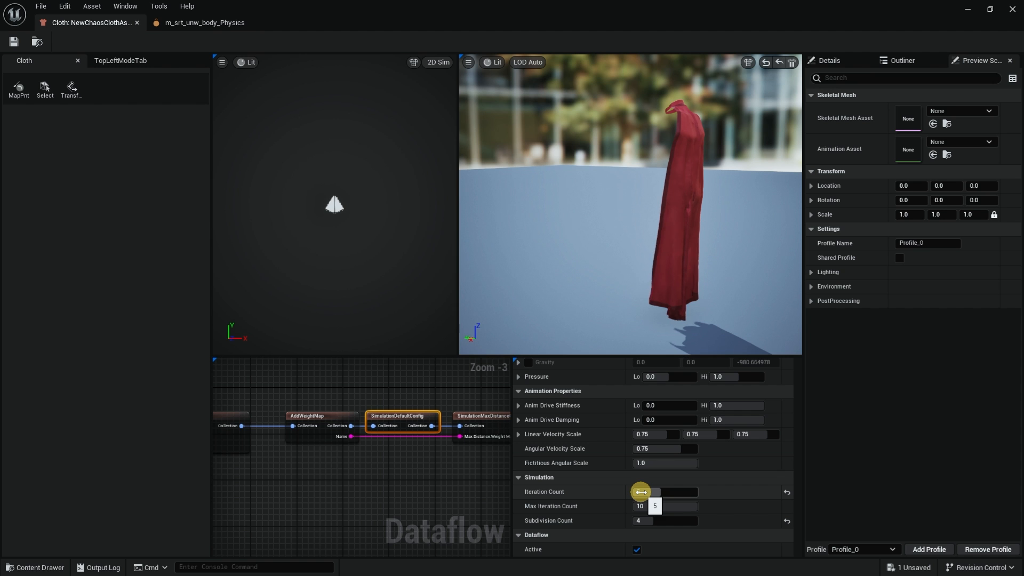
pyautogui.moveTo(618, 465); pyautogui.dragTo(595, 427, button='right')
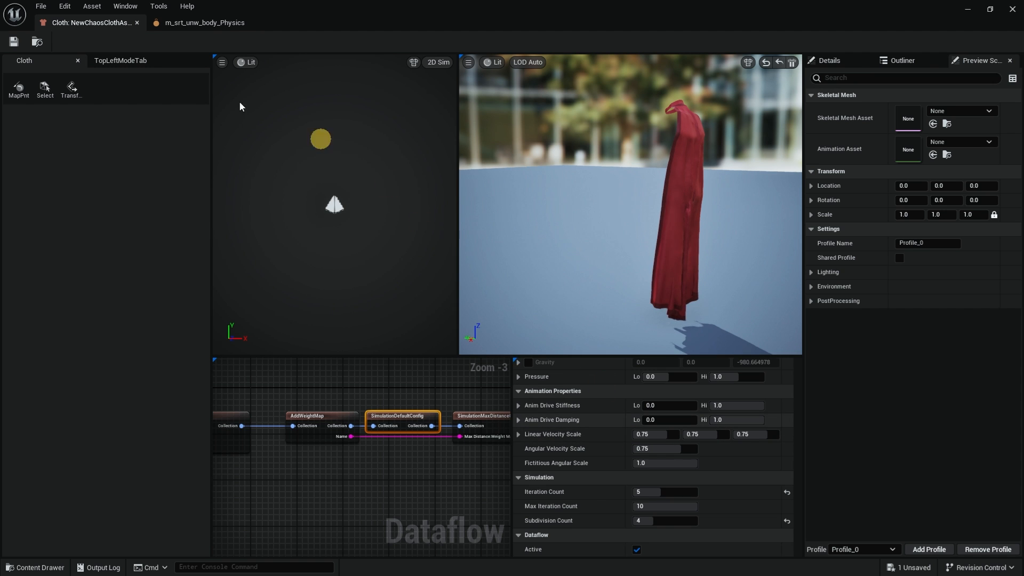
pyautogui.click(14, 43)
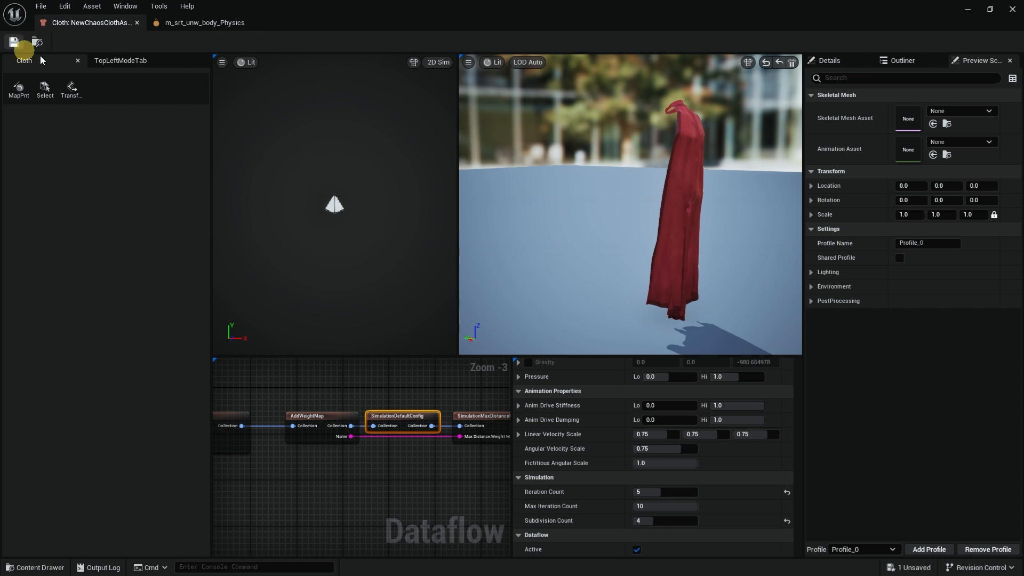
# Step: Return to the ClothTest level with its Sequencer shown, and simulate it while viewing the cape from behind and from the side
pyautogui.click(968, 9)
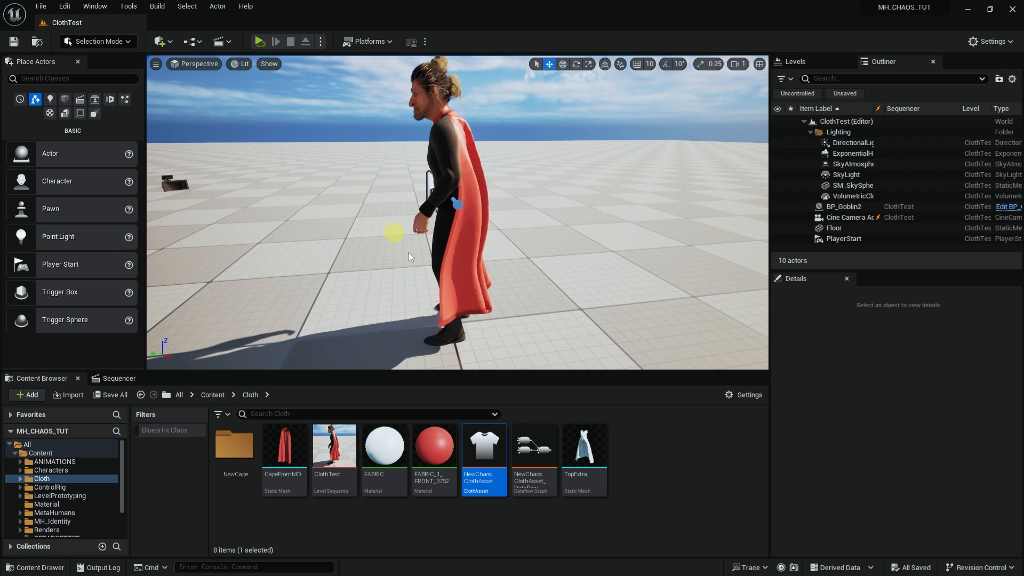
pyautogui.click(120, 378)
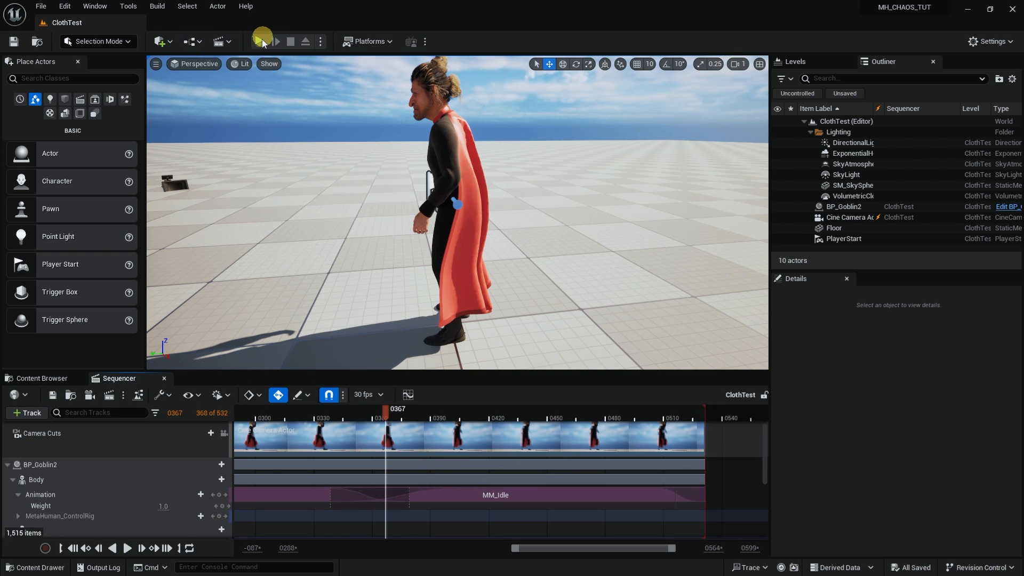
pyautogui.click(259, 42)
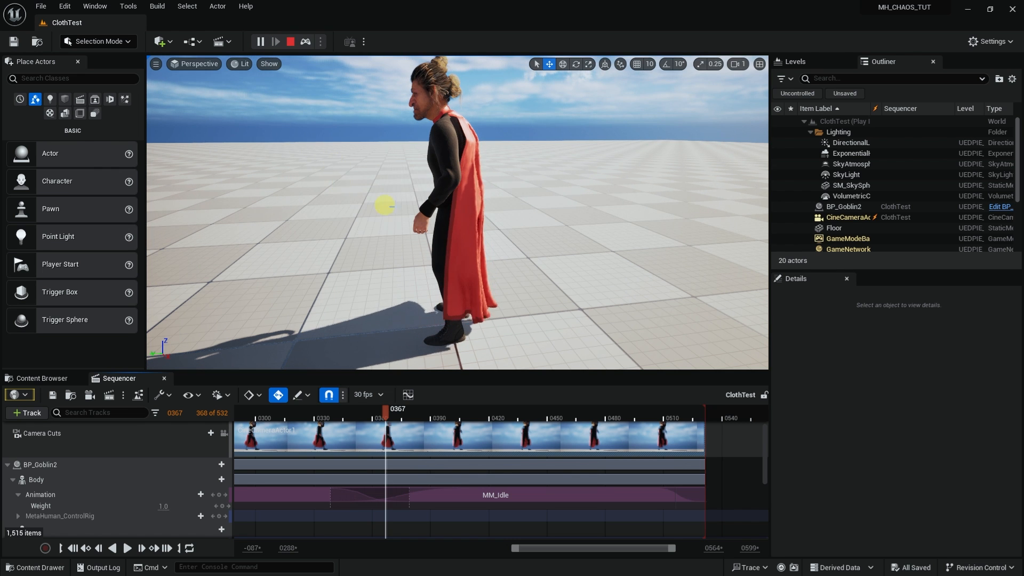
pyautogui.keyDown('alt'); pyautogui.moveTo(495, 186); pyautogui.dragTo(373, 188); pyautogui.keyUp('alt')
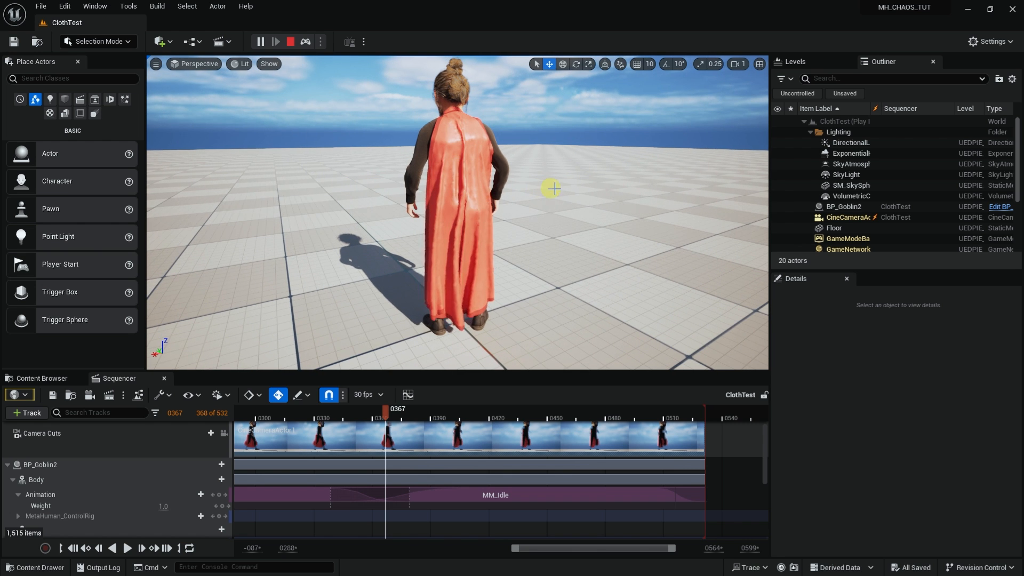
pyautogui.keyDown('alt'); pyautogui.moveTo(551, 188); pyautogui.dragTo(640, 178); pyautogui.keyUp('alt')
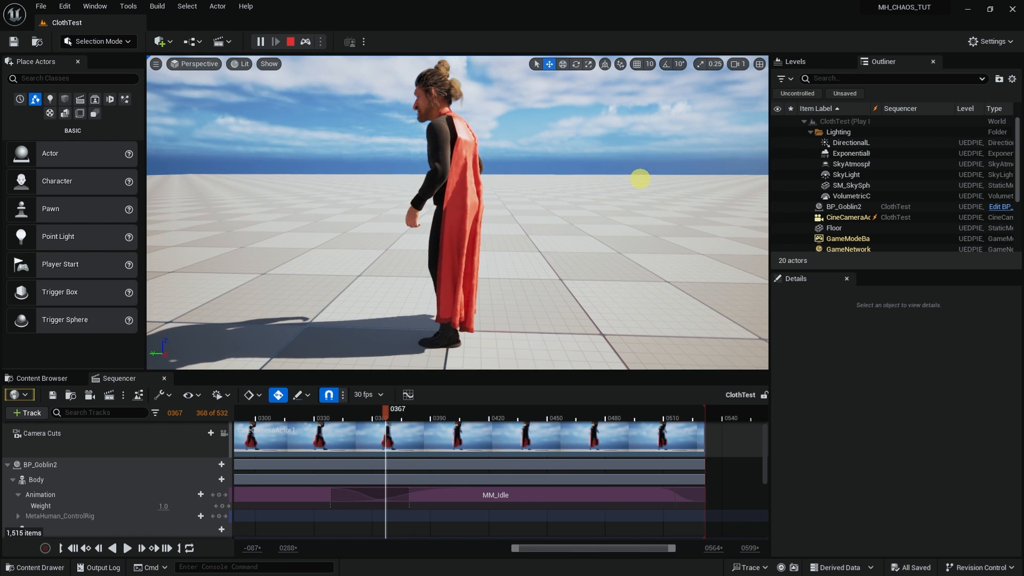
# Step: Play the sequence during the simulation, view the moving cape from several sides, and stop both
pyautogui.press('space')
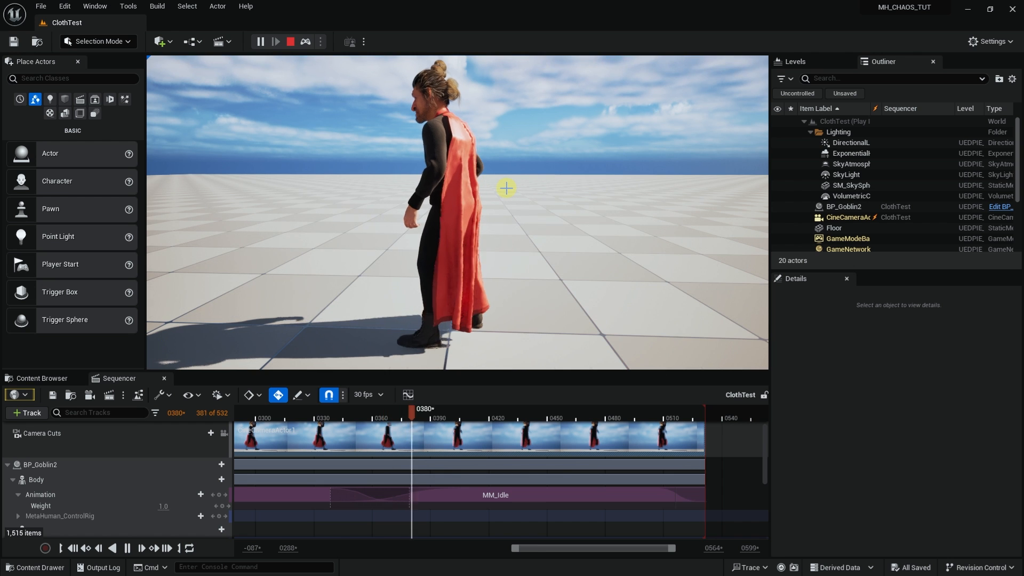
pyautogui.keyDown('alt'); pyautogui.moveTo(496, 192); pyautogui.dragTo(397, 197); pyautogui.keyUp('alt')
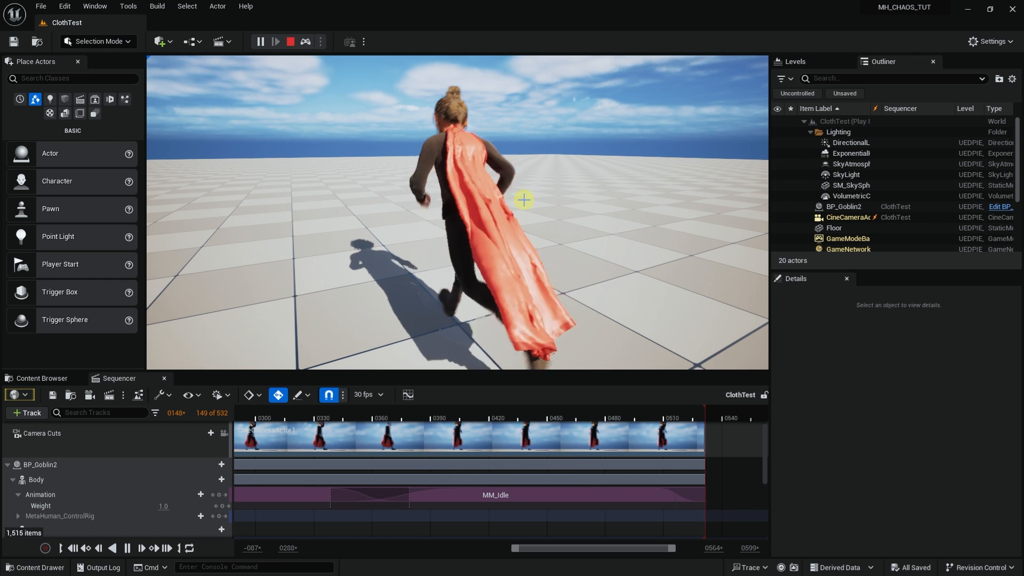
pyautogui.moveTo(549, 194)
pyautogui.keyDown('alt'); pyautogui.mouseDown()
pyautogui.moveTo(622, 184)
pyautogui.moveTo(561, 188)
pyautogui.mouseUp(); pyautogui.keyUp('alt')
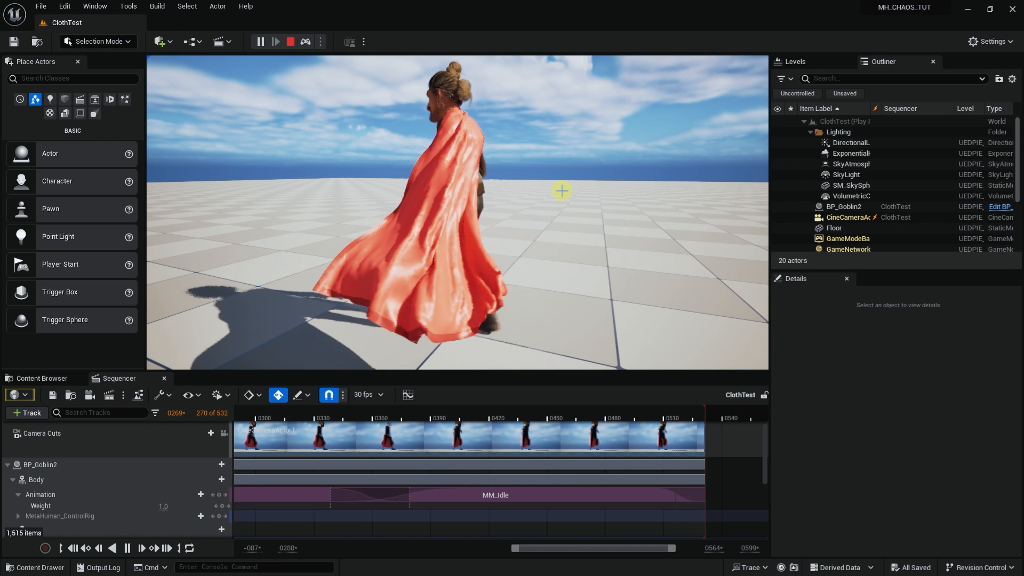
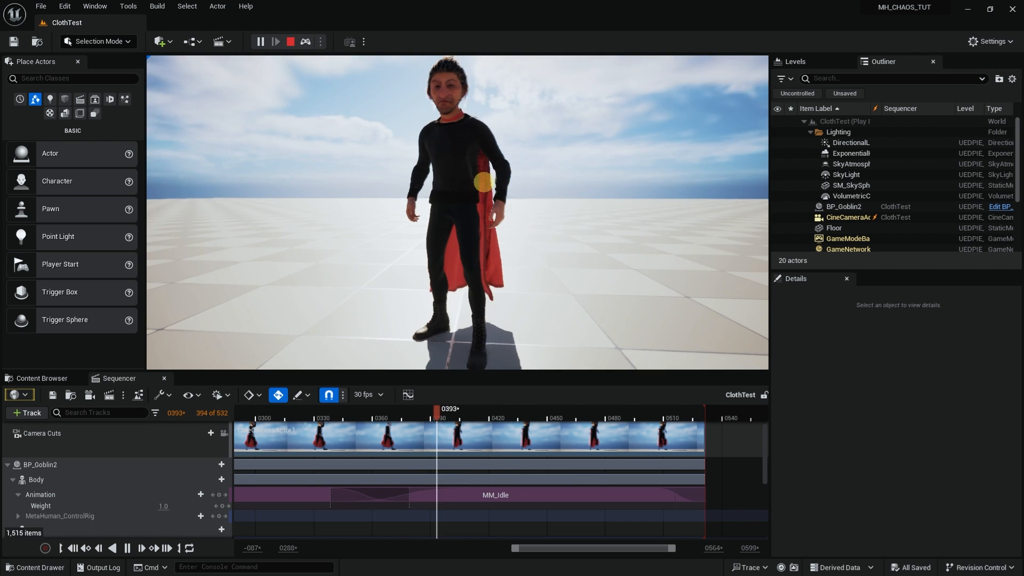
pyautogui.keyDown('alt'); pyautogui.moveTo(352, 193); pyautogui.dragTo(308, 193); pyautogui.keyUp('alt')
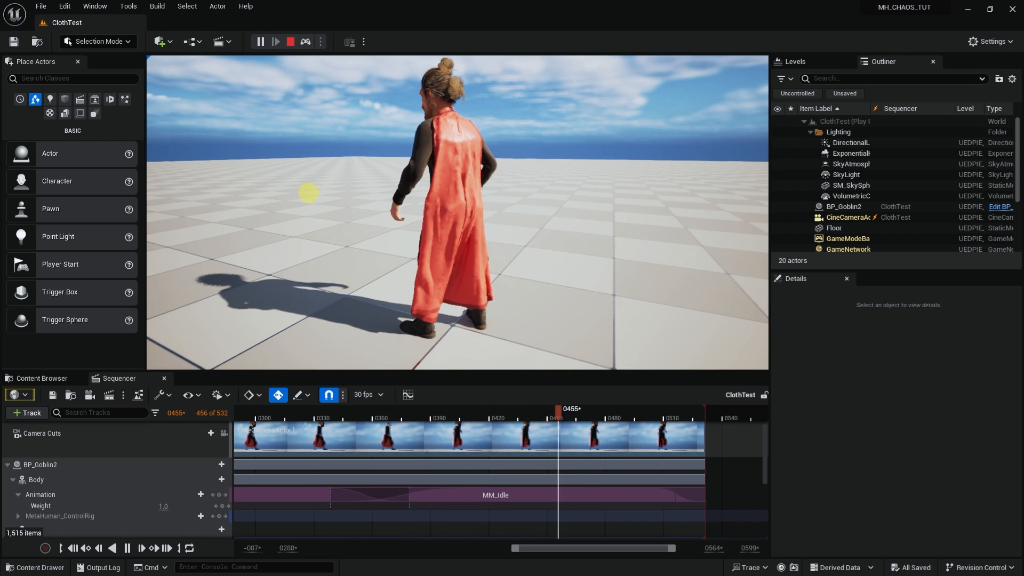
pyautogui.press('space')
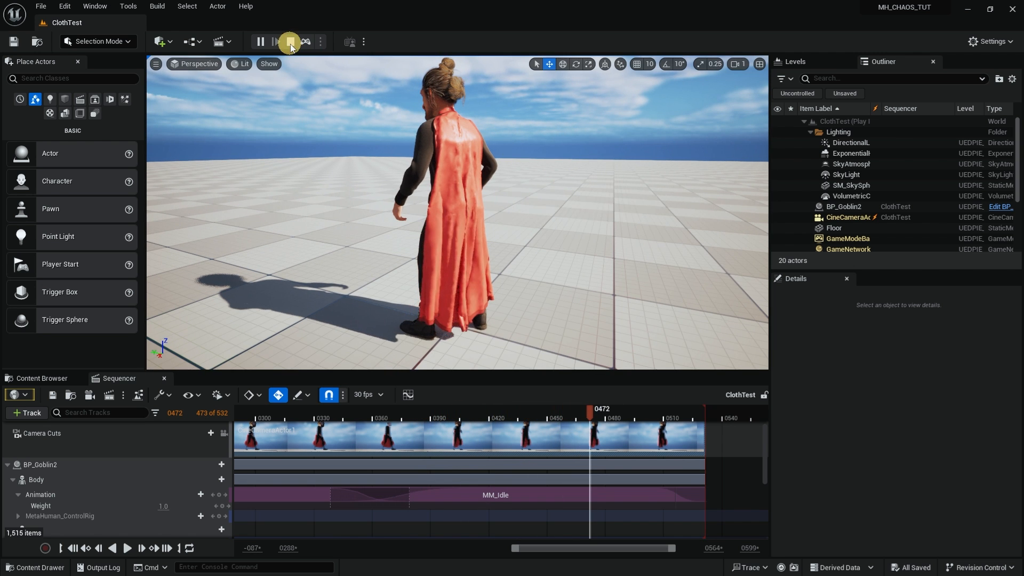
pyautogui.click(290, 42)
# Step: Rotate the level's sunlight in side view until the character's shadow falls behind him
pyautogui.keyDown('alt'); pyautogui.moveTo(509, 208); pyautogui.dragTo(536, 198); pyautogui.keyUp('alt')
pyautogui.hotkey('ctrl', 'l')
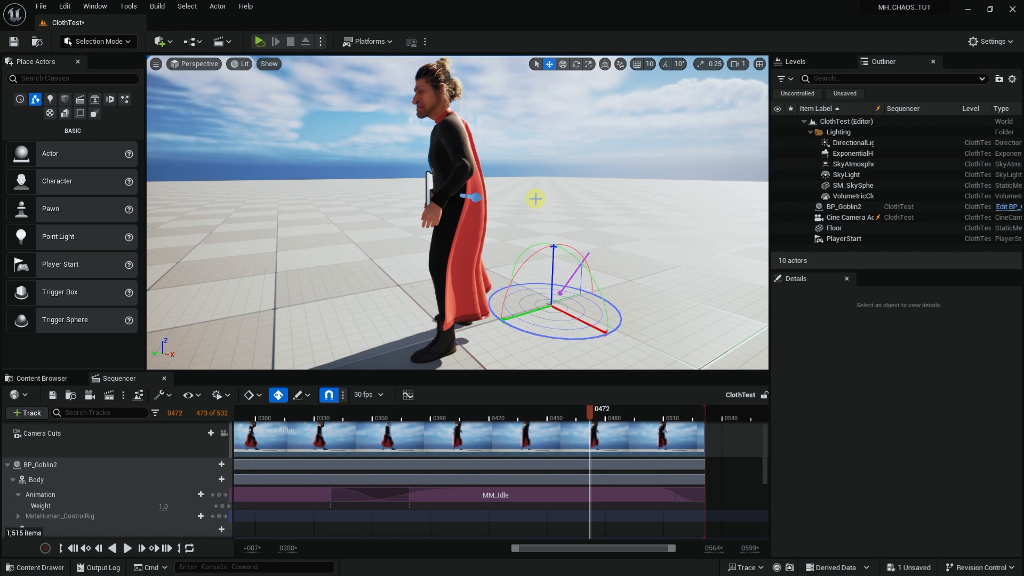
pyautogui.hotkey('ctrl', 'l')
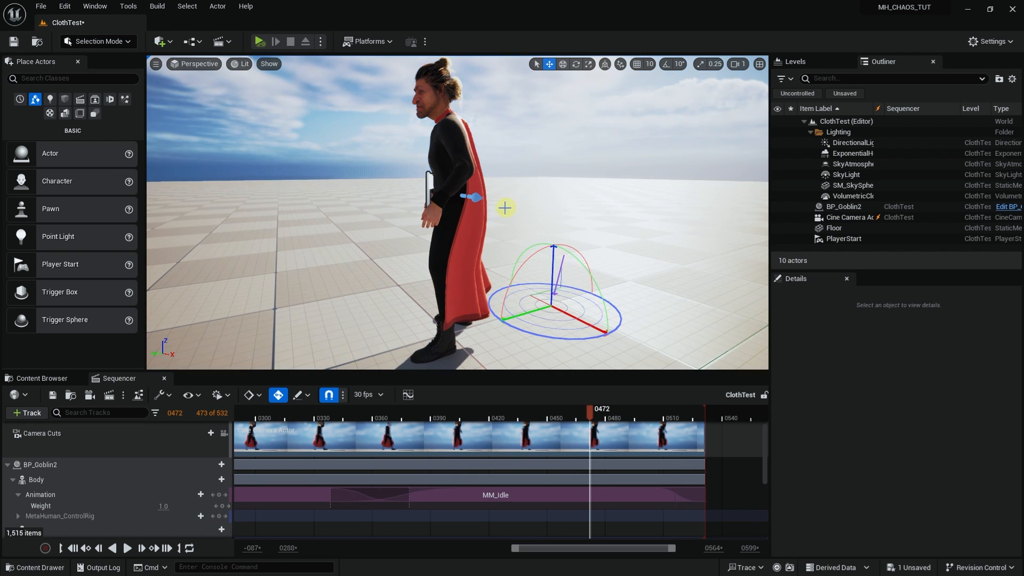
pyautogui.hotkey('ctrl', 'l')
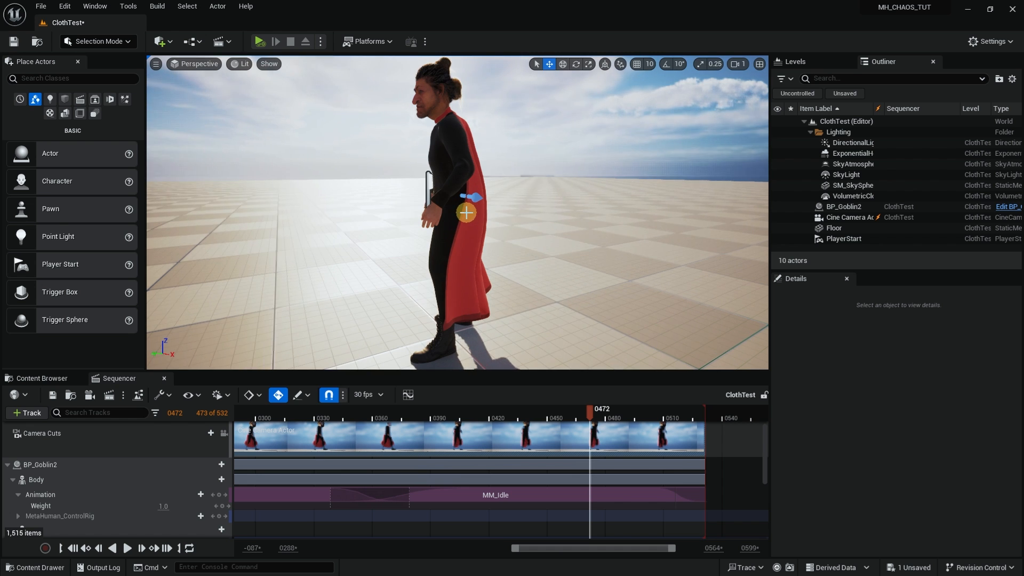
pyautogui.hotkey('ctrl', 'l')
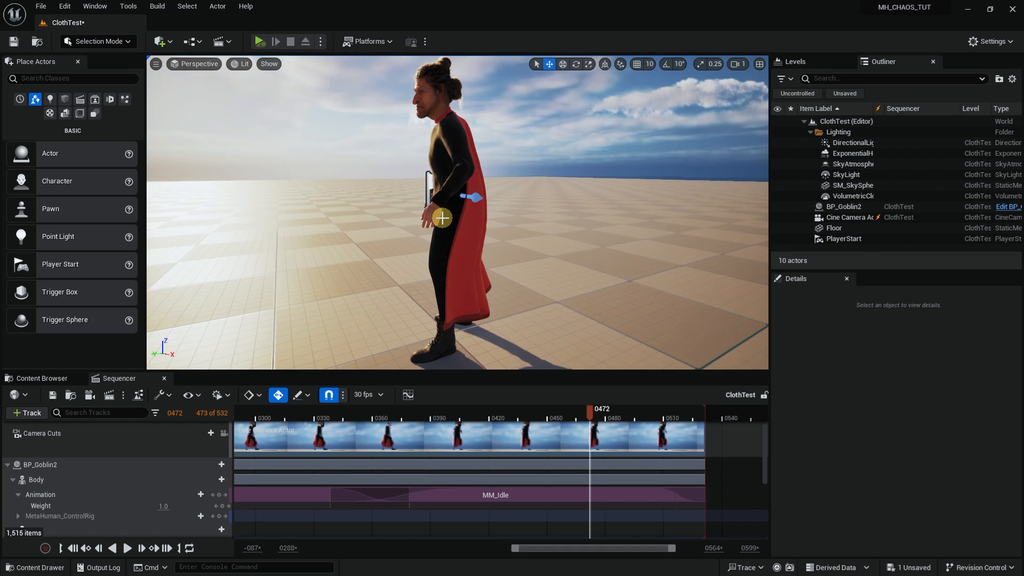